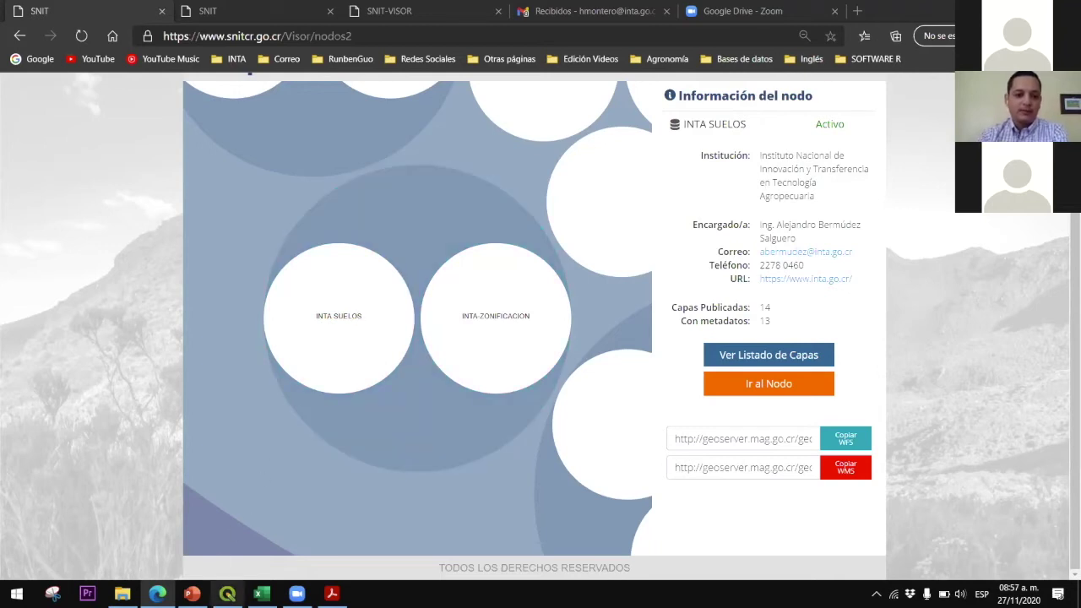
Switch from Edge to the empty untitled QGIS project
click(227, 594)
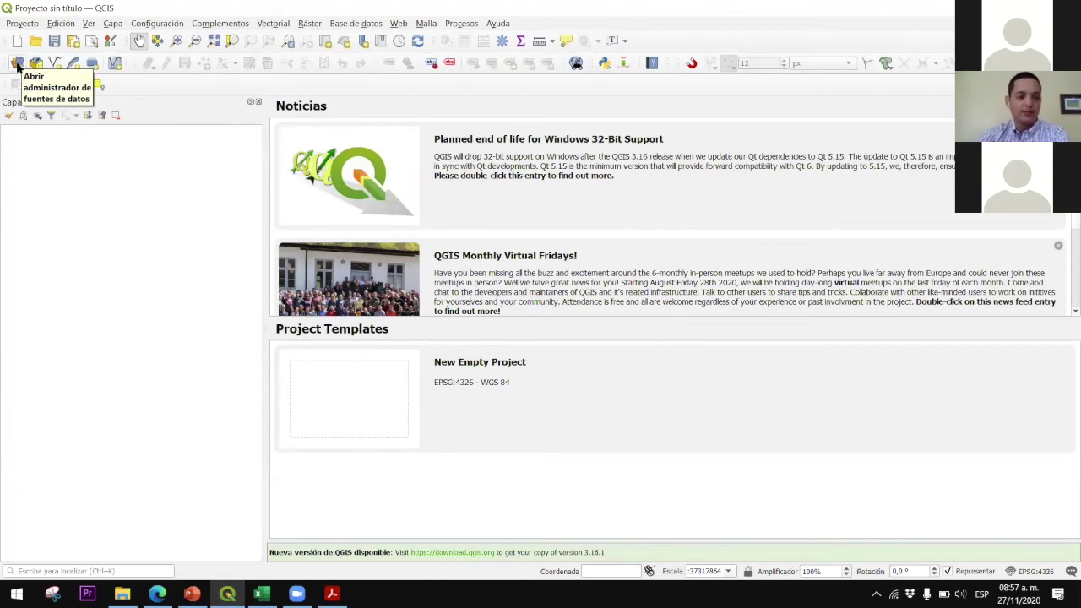
Show the Data Source Manager's WMS/WMTS page, then open the Manual del usuario PDF from the project folder
click(17, 65)
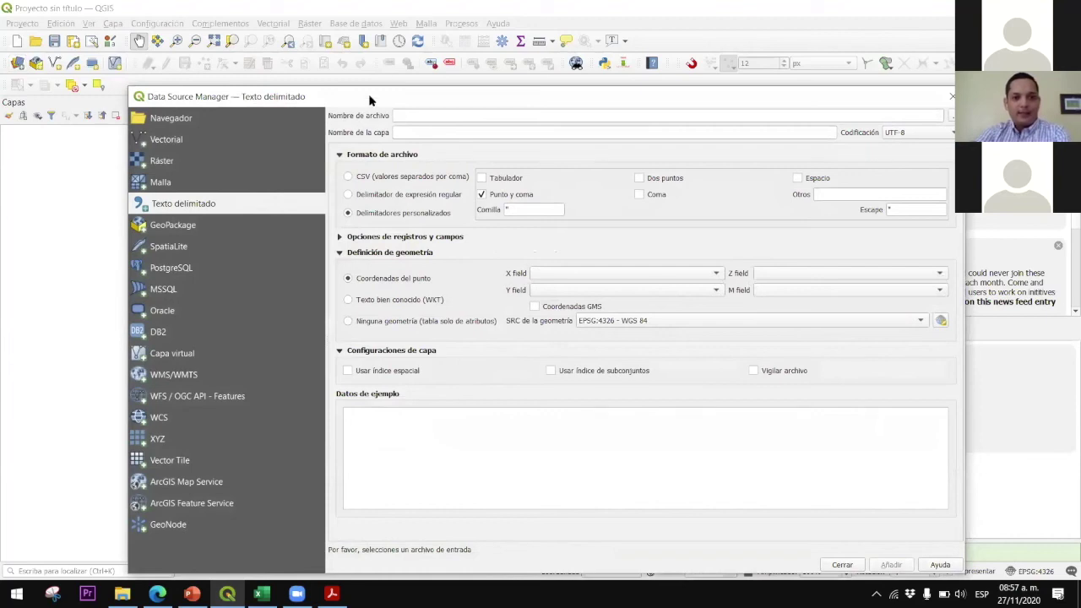
drag(356, 100, 350, 50)
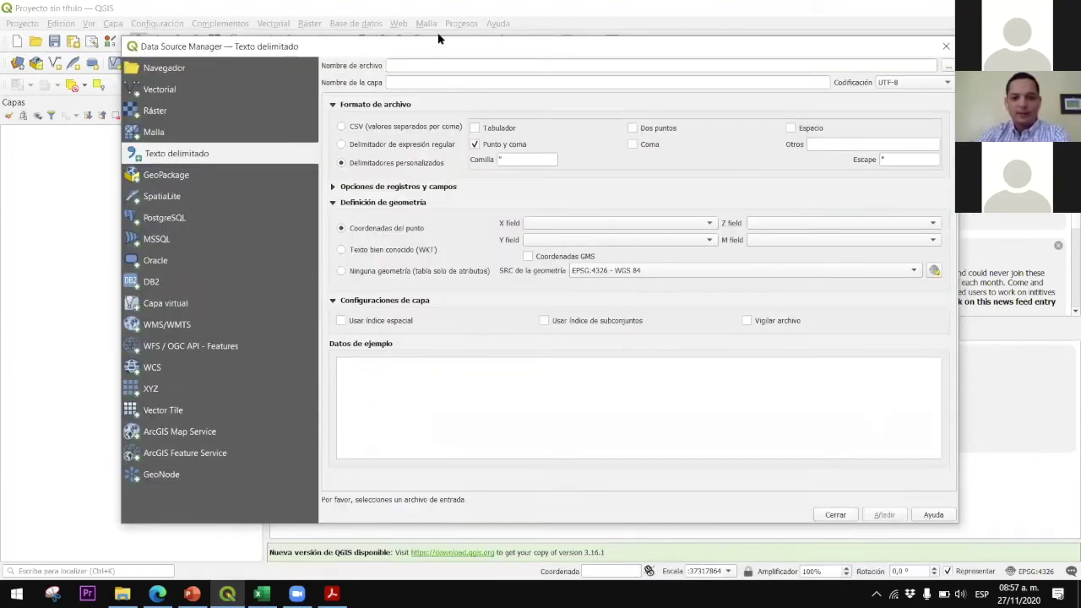
drag(423, 46, 413, 44)
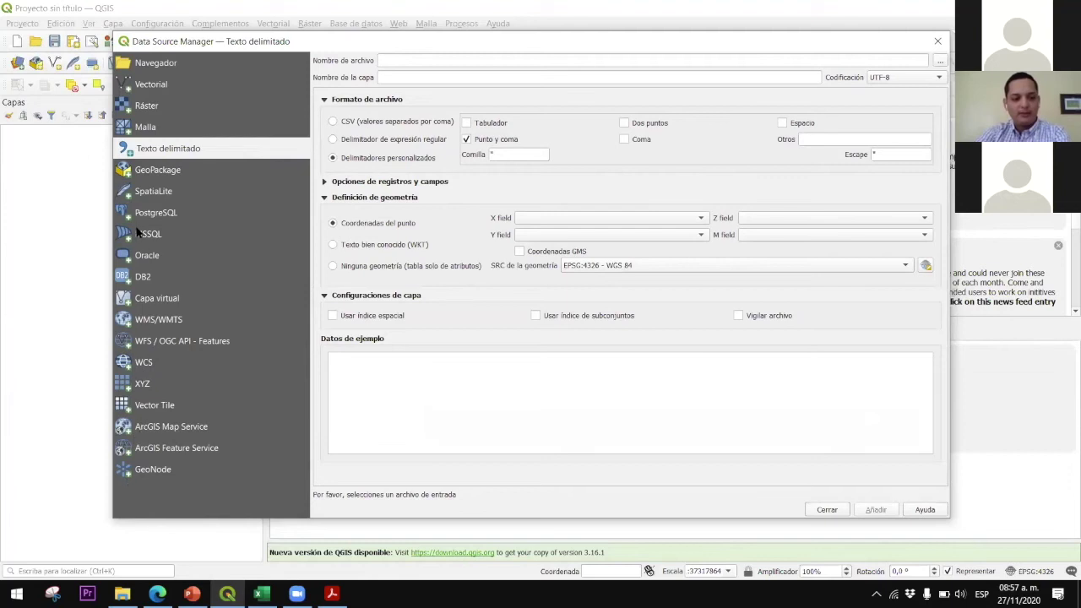
click(149, 325)
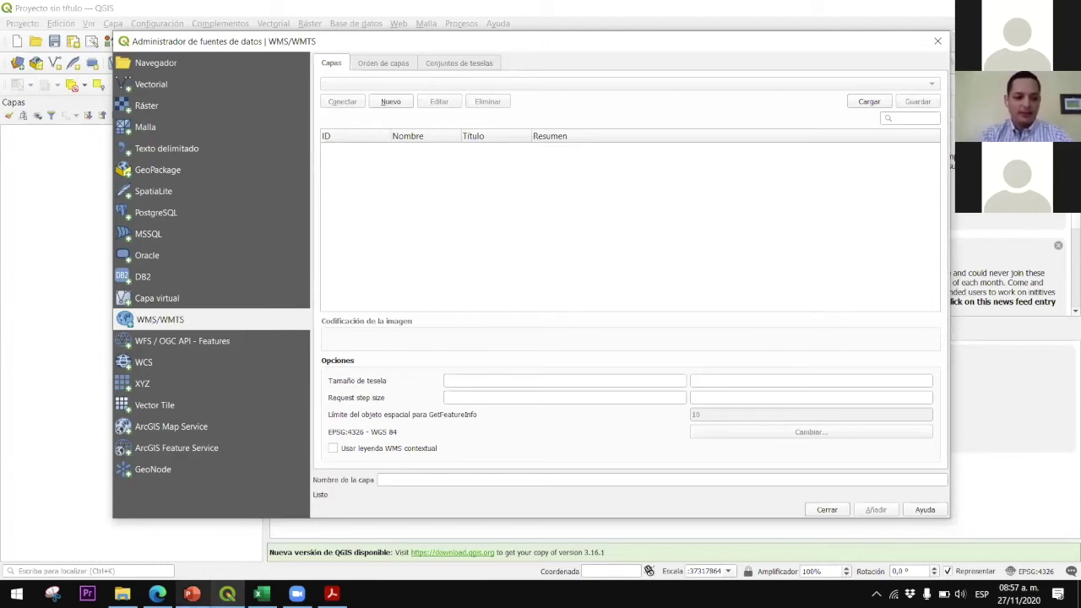
click(123, 594)
double_click(220, 326)
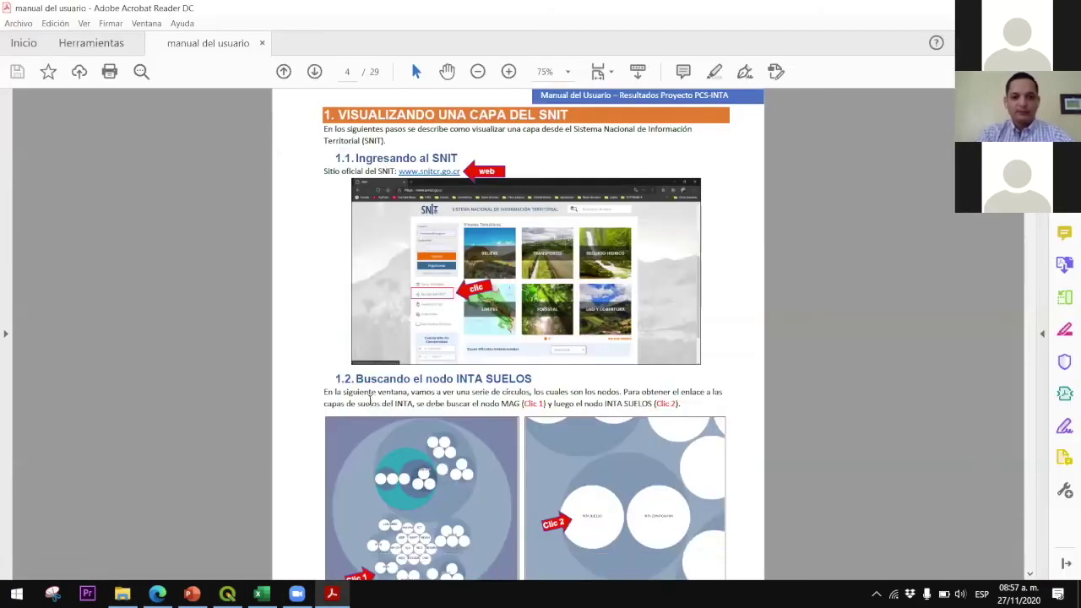
Scroll to the manual's page 9 and highlight 'Servicio de Mapas en Web' and 'visualización de imágenes'
scroll(369, 400, down, 15)
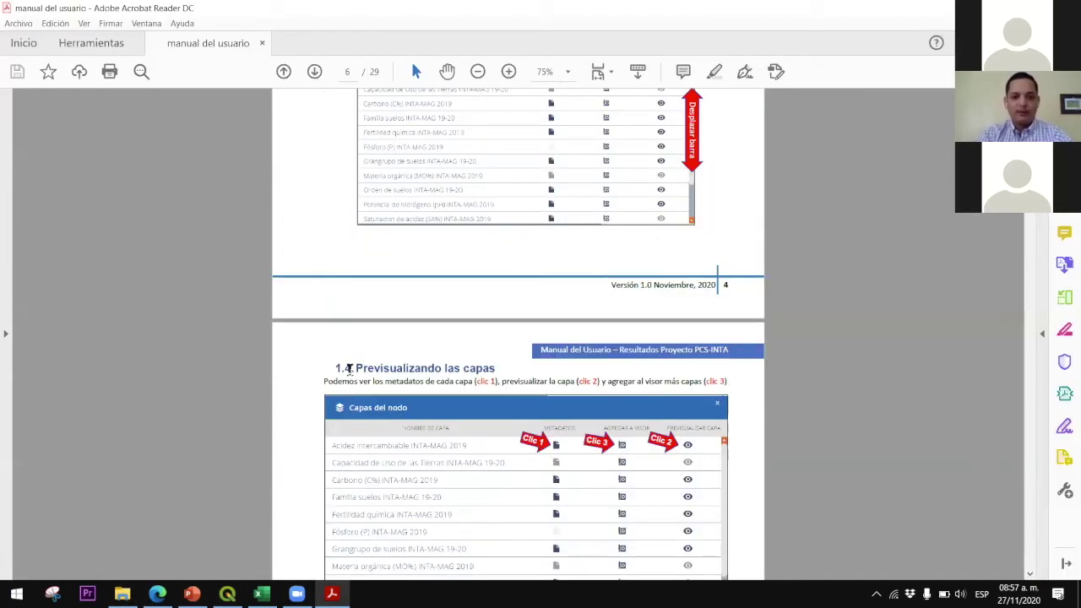
scroll(348, 369, down, 10)
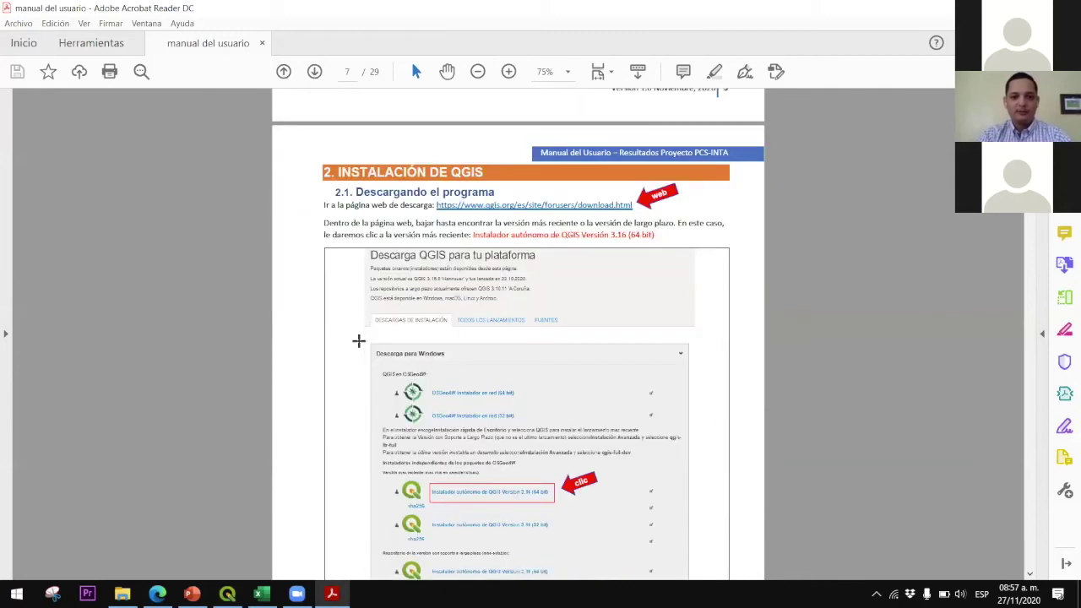
scroll(358, 342, down, 10)
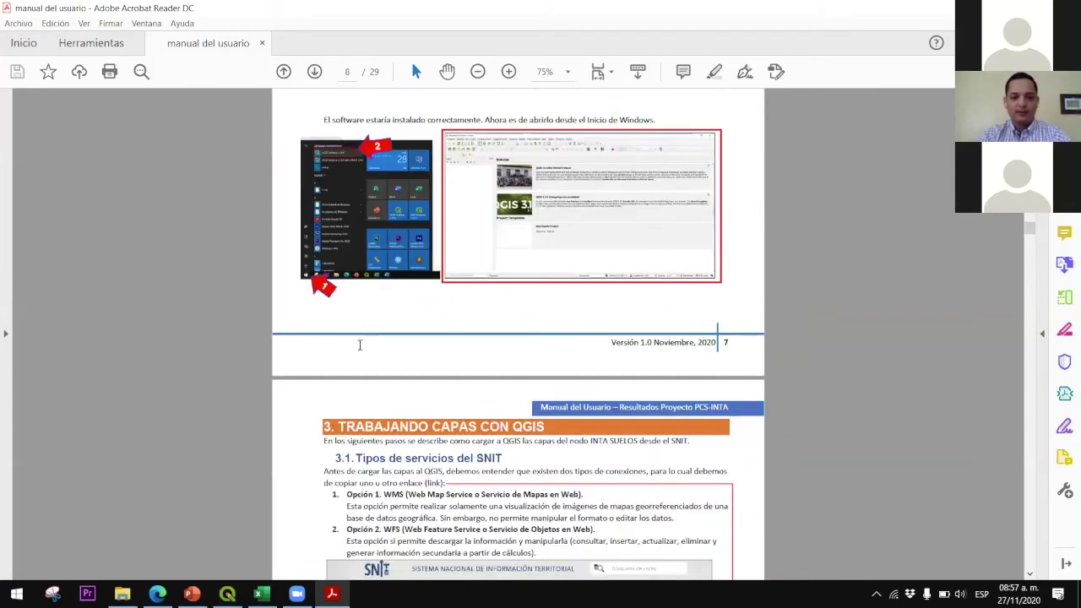
scroll(363, 330, down, 5)
ctrl+scroll(376, 270, up, 4)
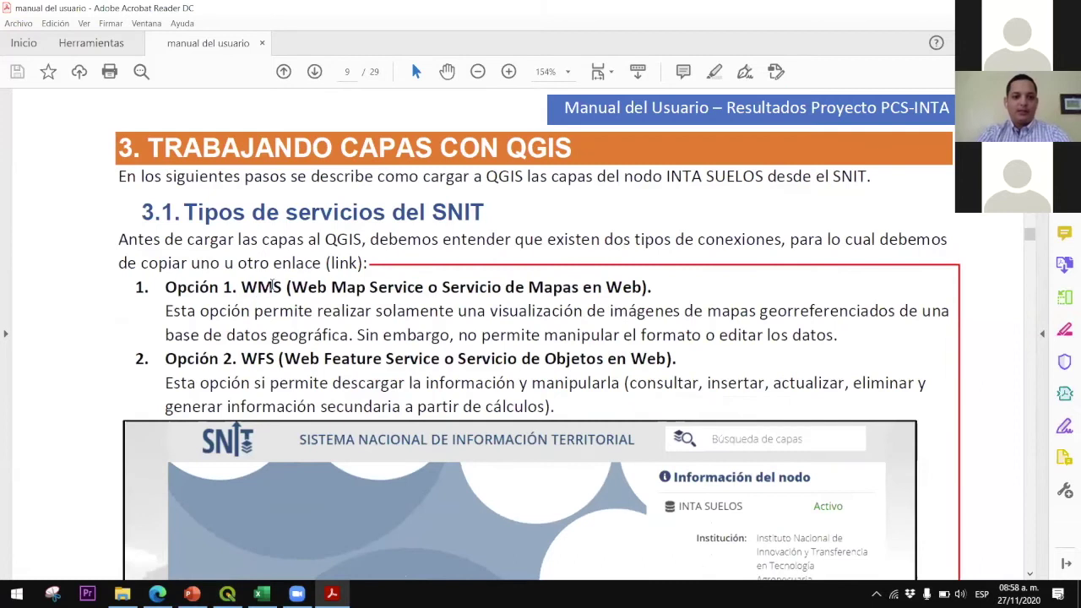
drag(442, 288, 651, 288)
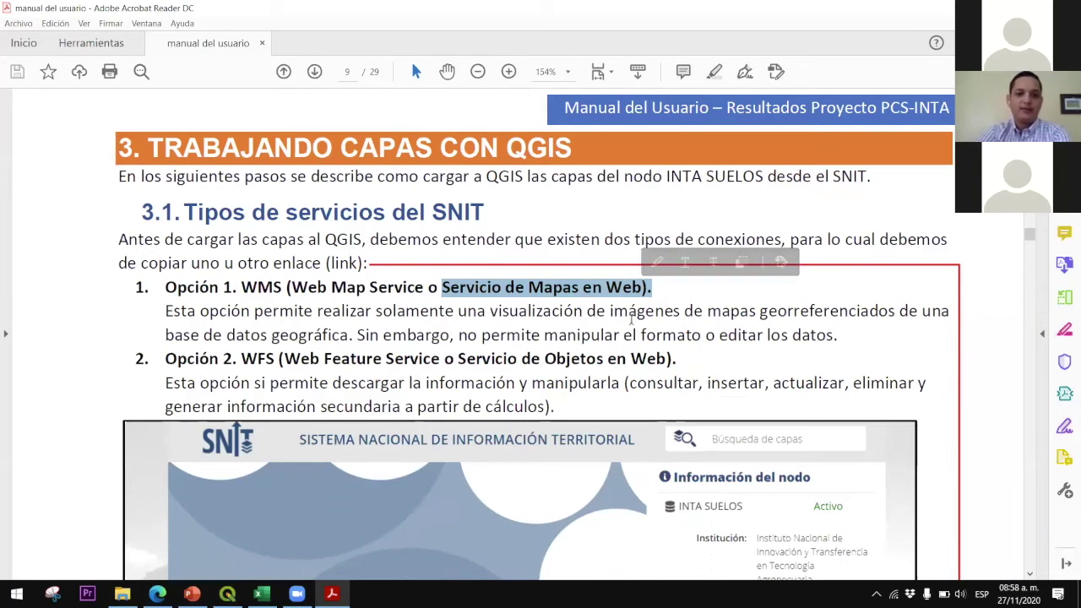
drag(492, 315, 664, 317)
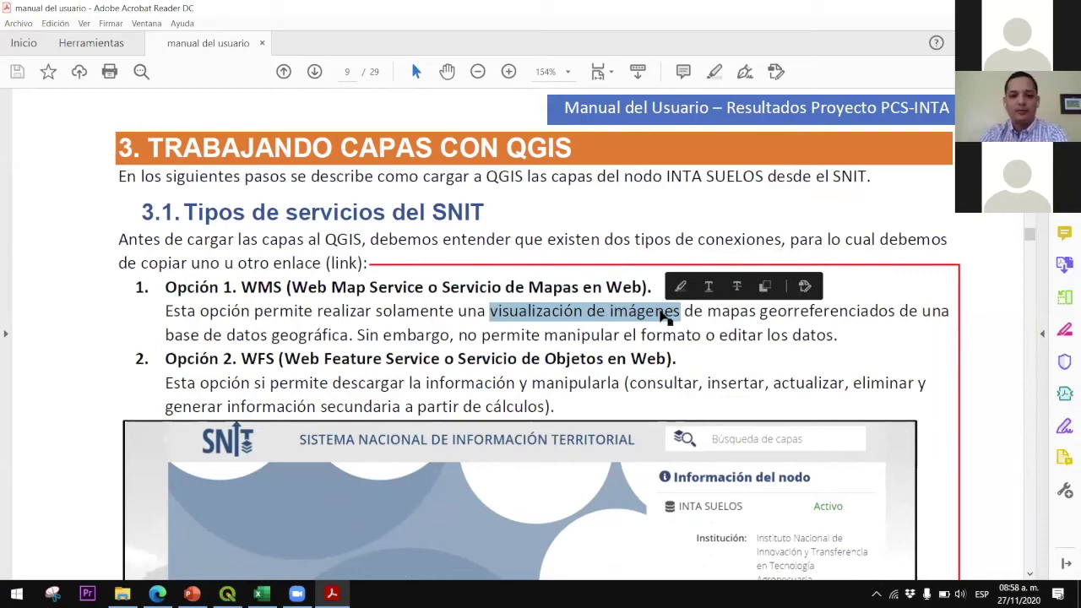
Highlight the WMS and WFS options in turn, then return to QGIS
drag(242, 359, 276, 361)
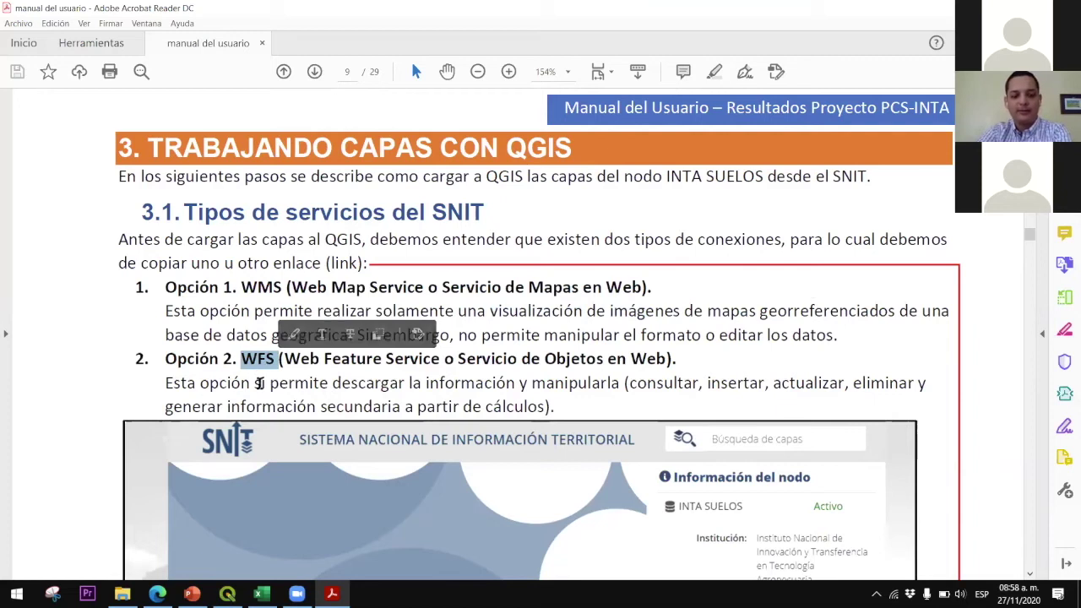
click(279, 294)
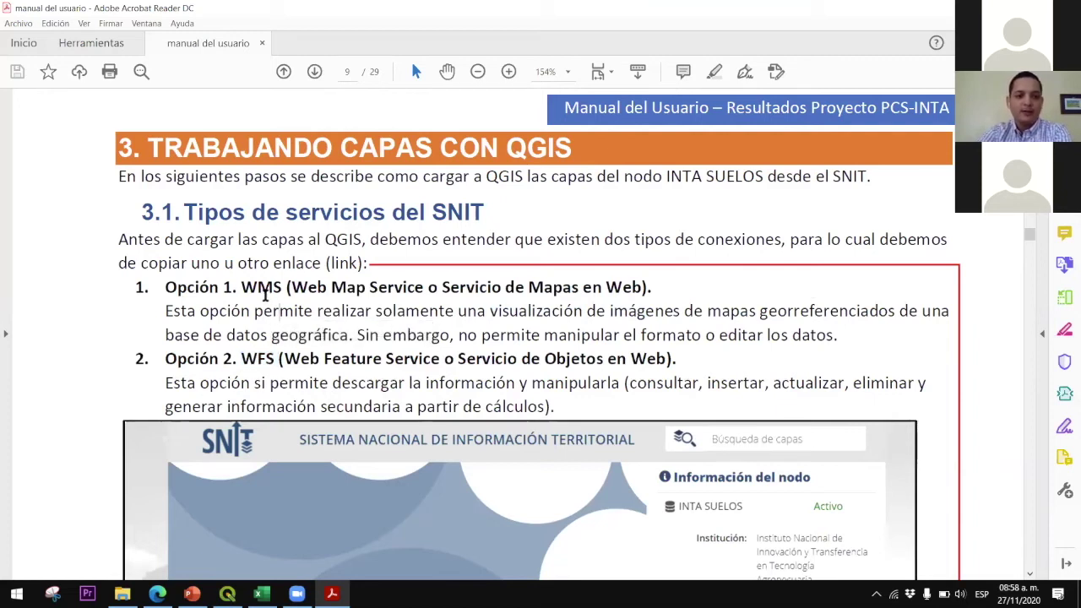
mouse_move(242, 288)
mouse_down()
mouse_move(287, 291)
mouse_move(380, 265)
mouse_move(534, 287)
mouse_up()
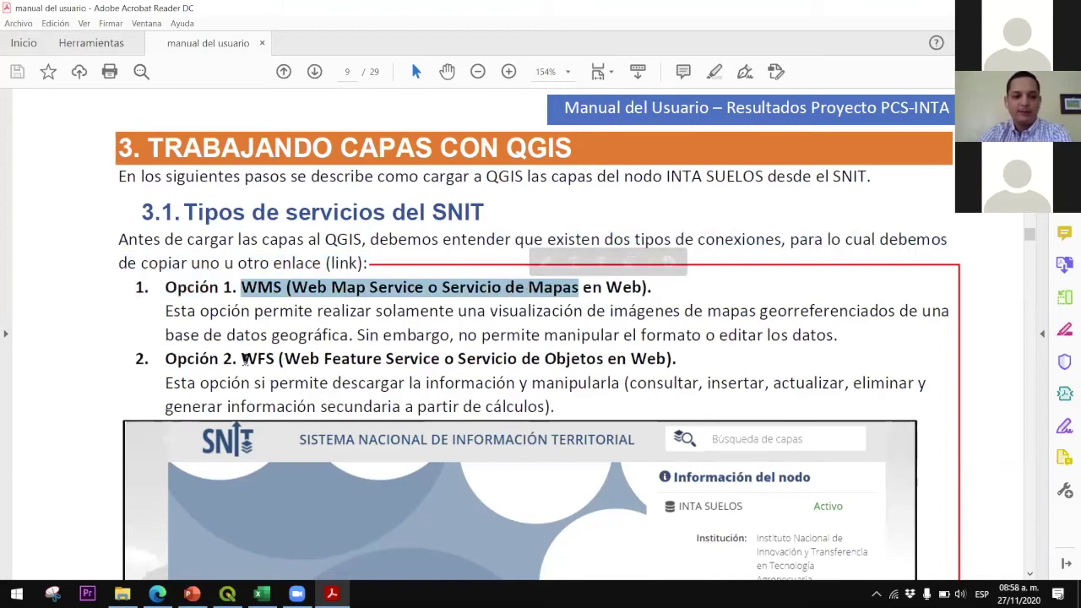
click(250, 360)
drag(250, 361, 277, 361)
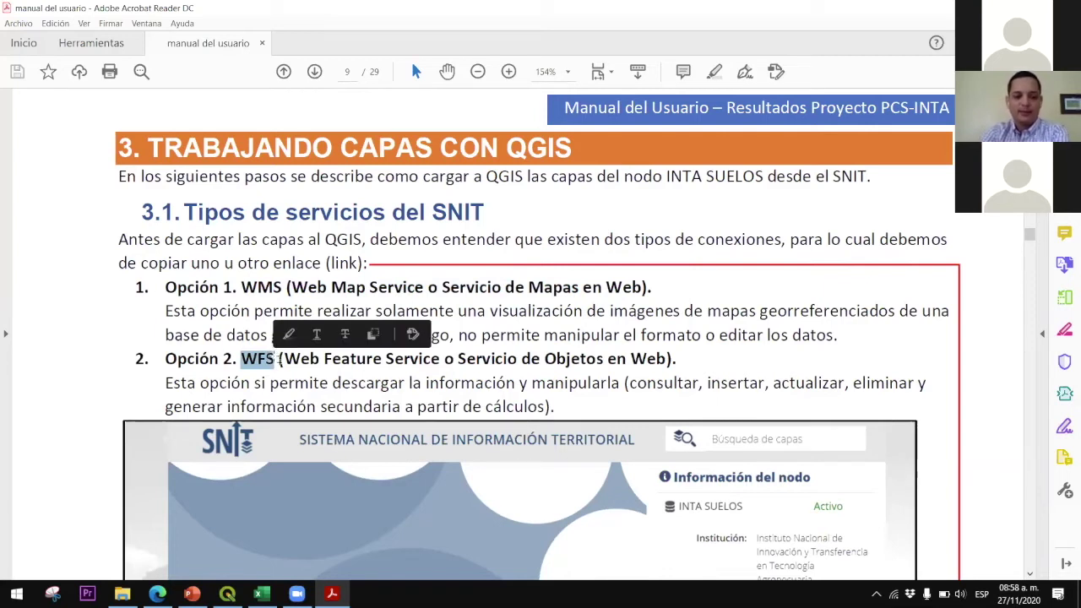
click(273, 374)
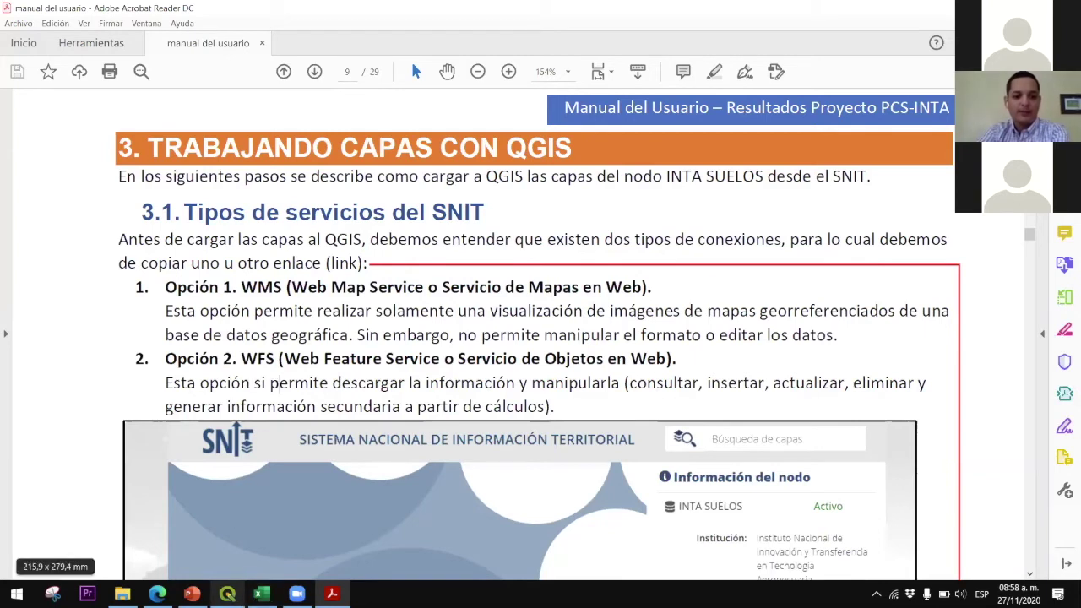
click(227, 594)
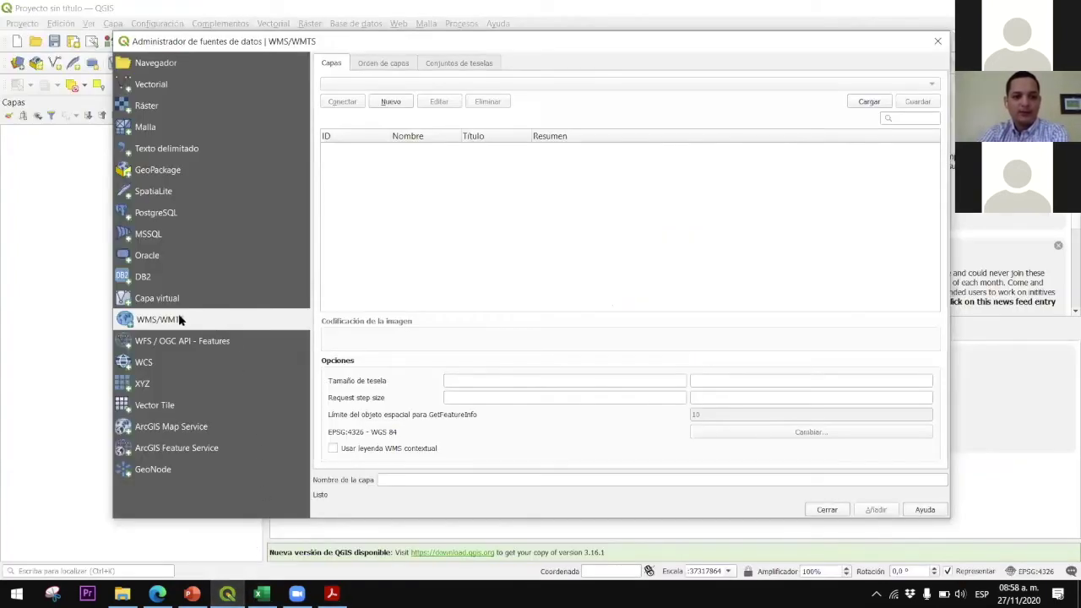
Name a new WMS/WMTS connection INTA SUELOS and switch to the SNIT page for its URL
click(391, 101)
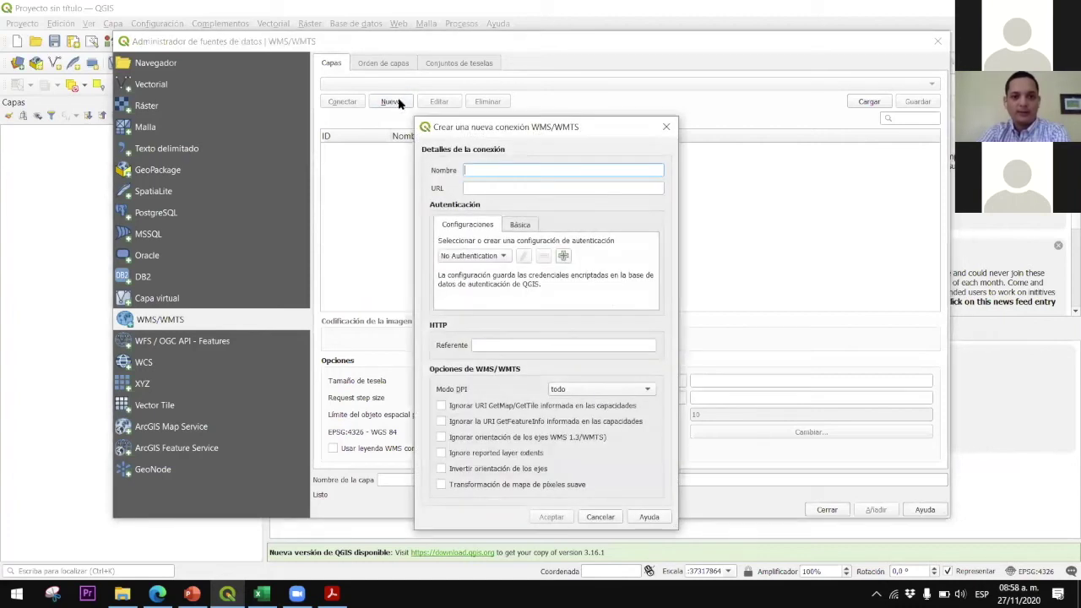
drag(472, 126, 475, 68)
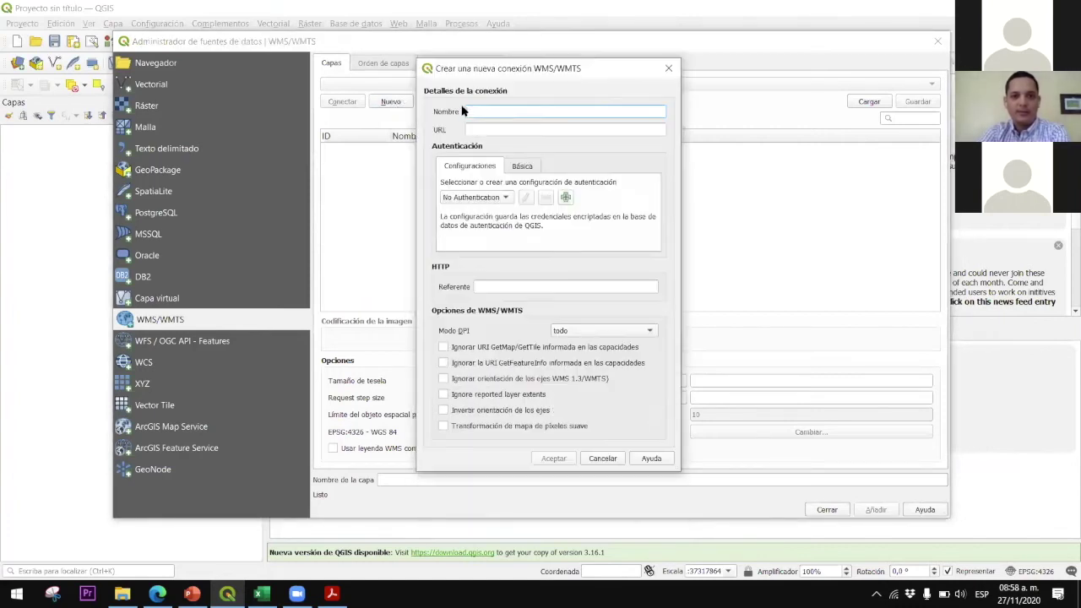
text(INTA SUELOS)
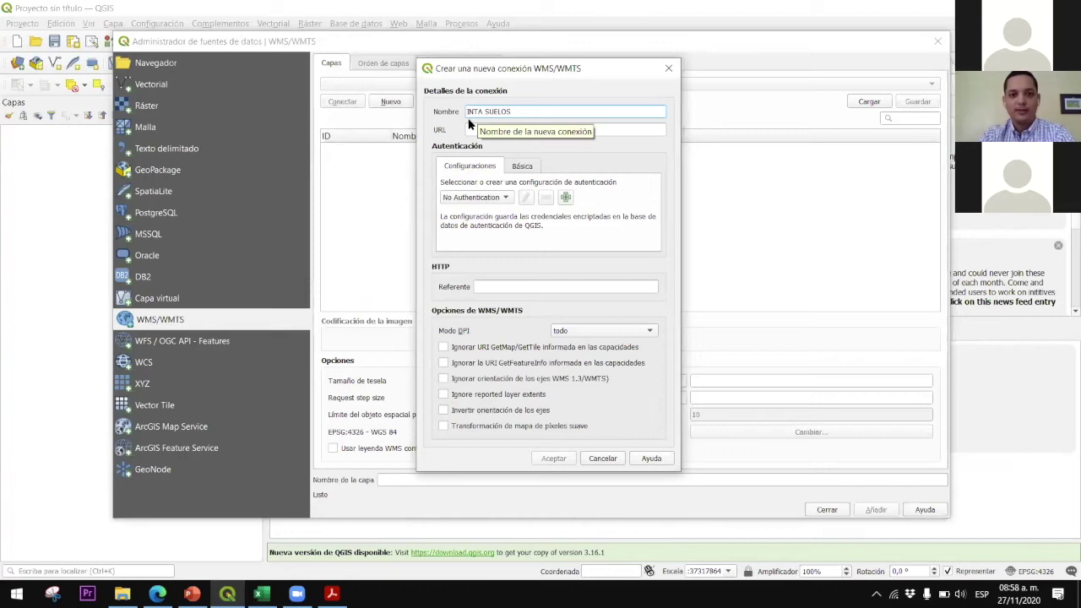
click(474, 127)
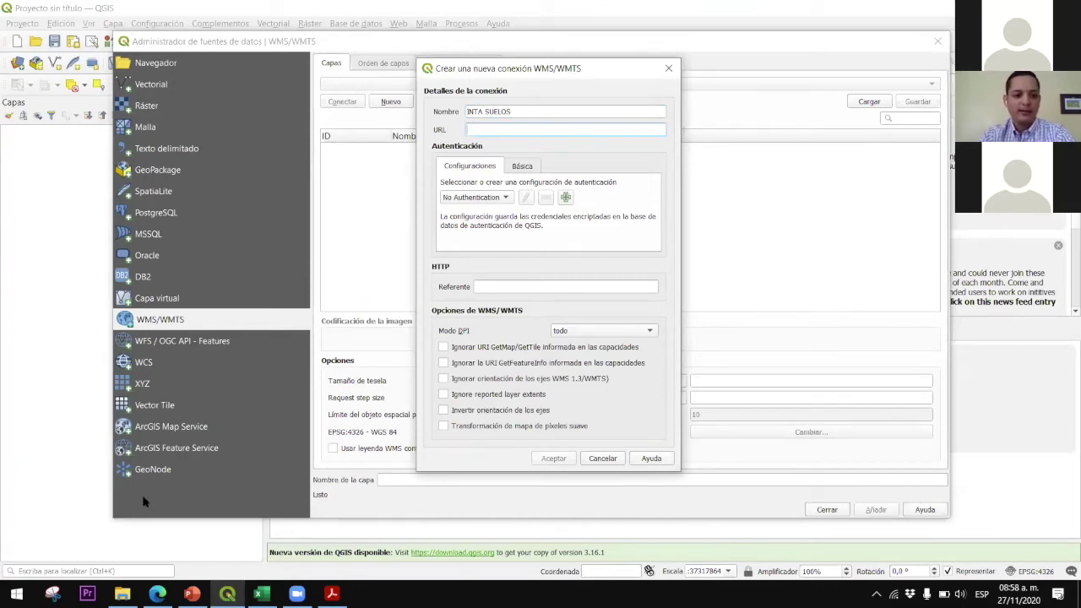
click(157, 594)
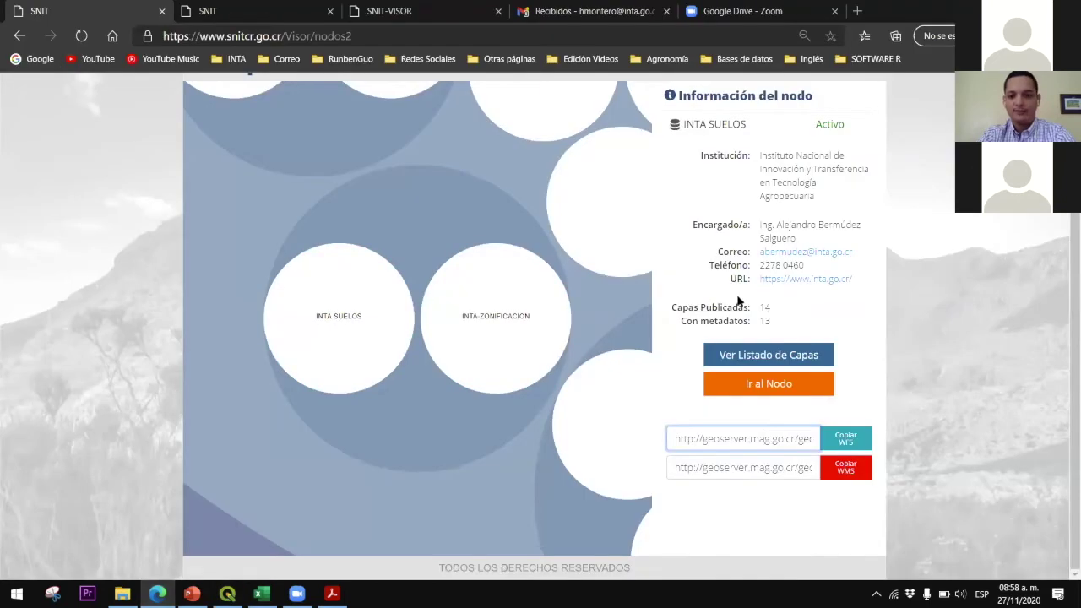
Use Copiar WMS on the SNIT node panel, then go back to QGIS's new-connection dialog
click(855, 476)
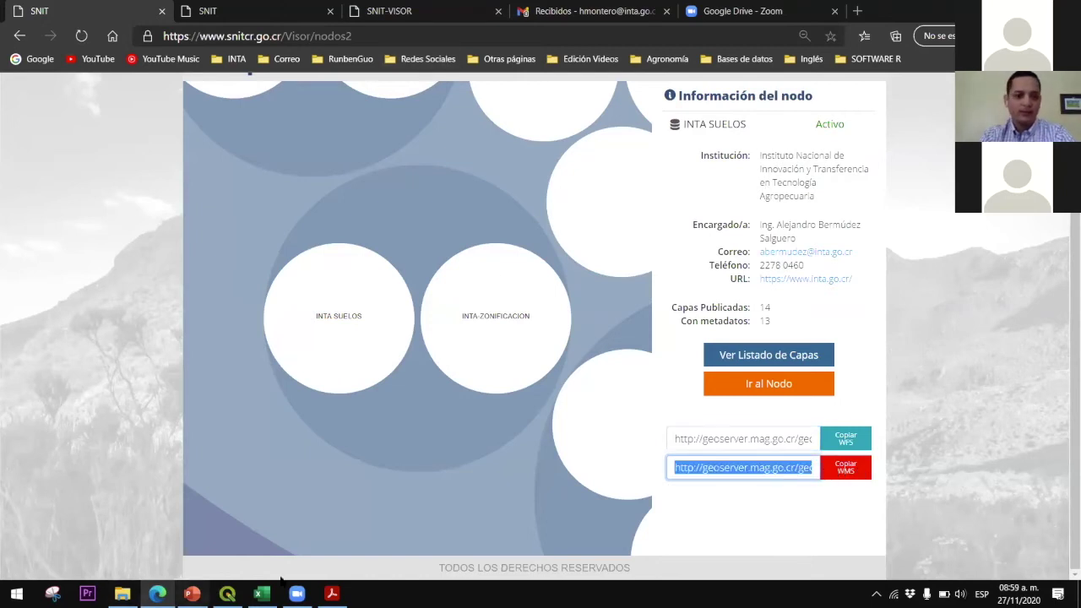
click(227, 594)
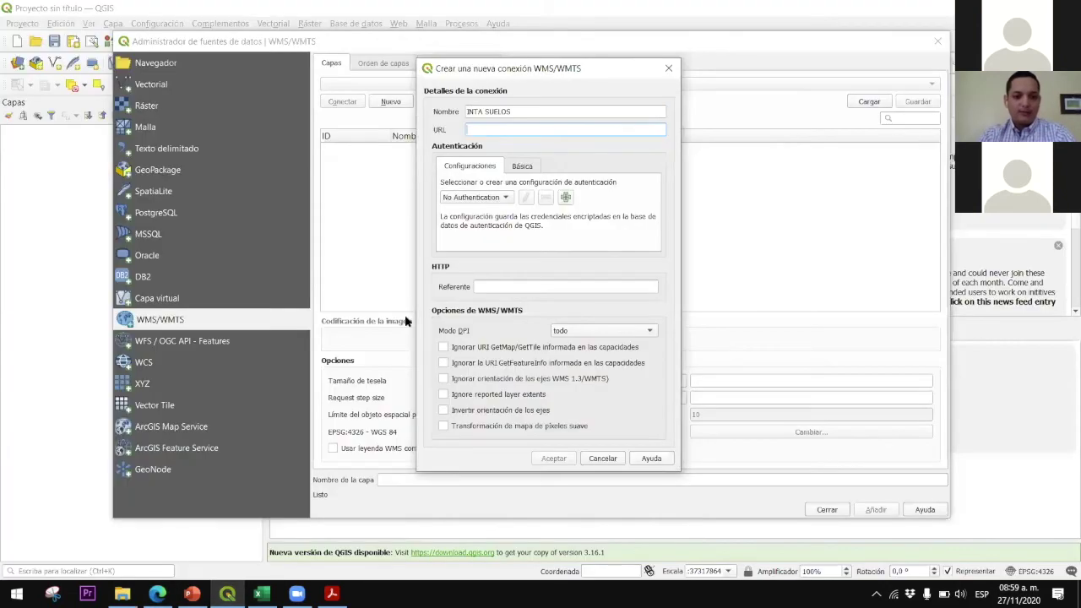
Paste the copied WMS address as the URL, save the INTA SUELOS connection and connect
right_click(476, 131)
click(510, 204)
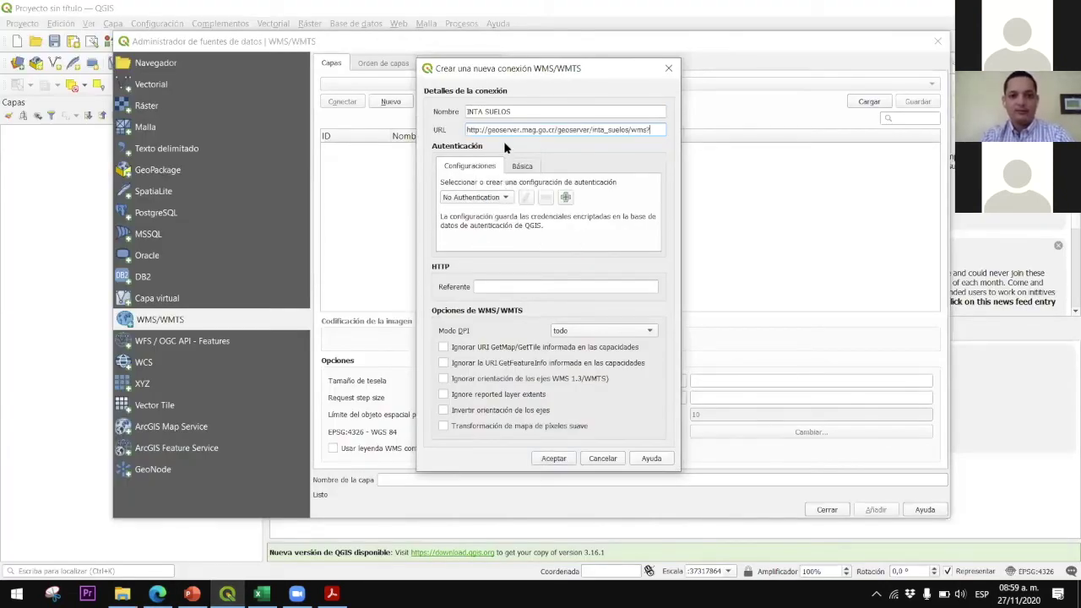
drag(528, 131, 665, 127)
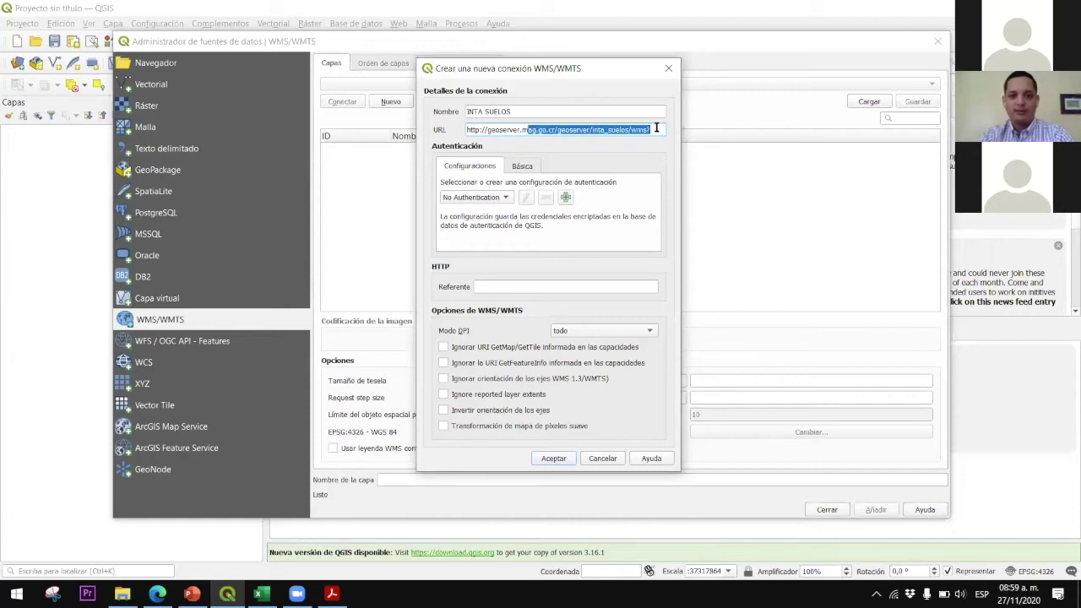
click(656, 127)
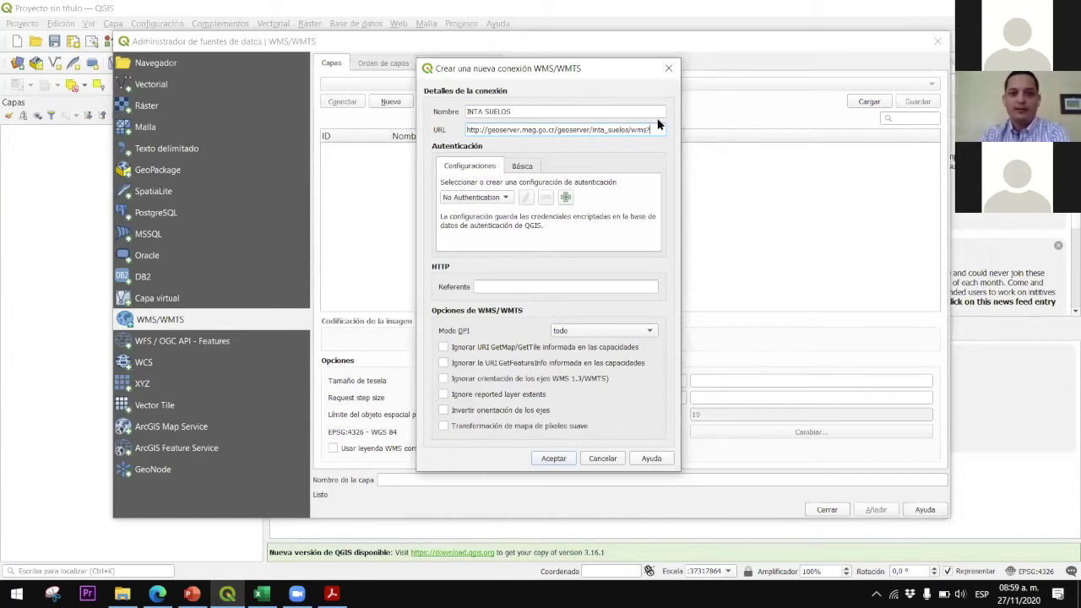
click(556, 459)
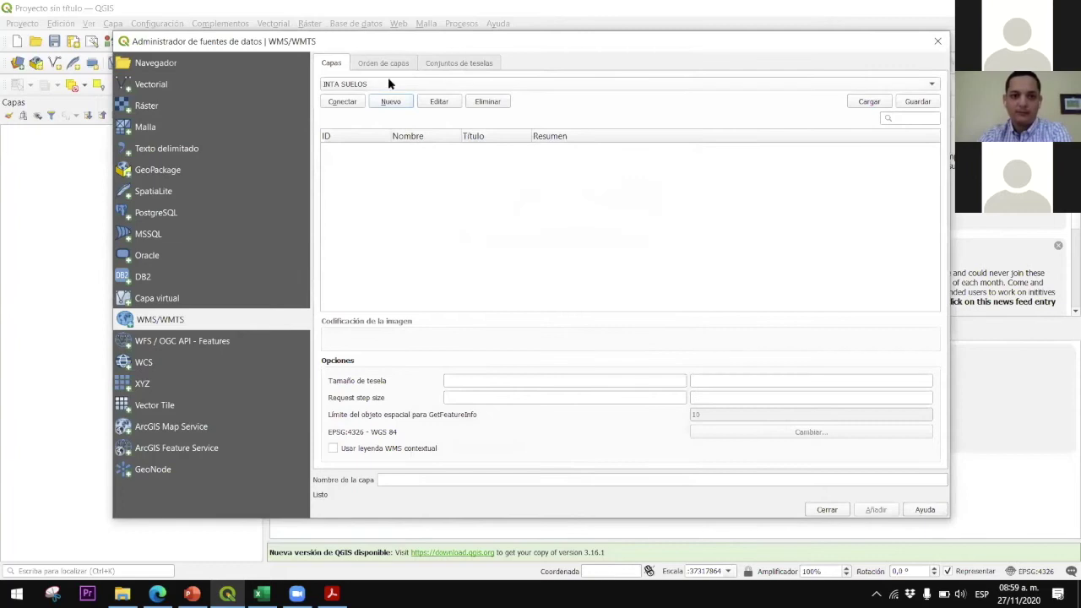
click(344, 102)
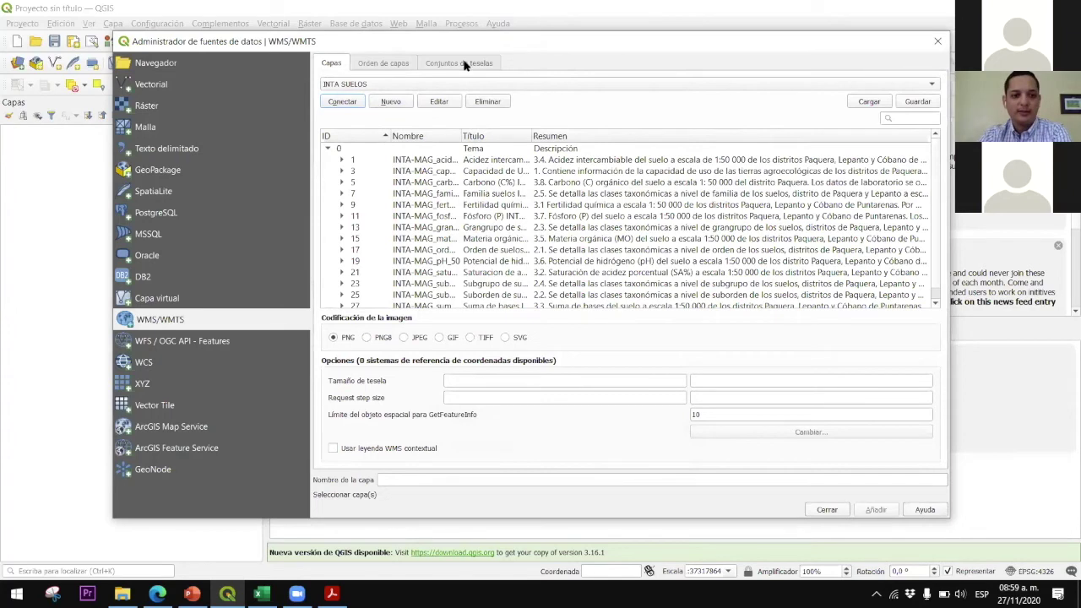
Add the Fósforo (P) INTA-MAG 2019 layer to the map and close the Data Source Manager
drag(556, 43, 492, 22)
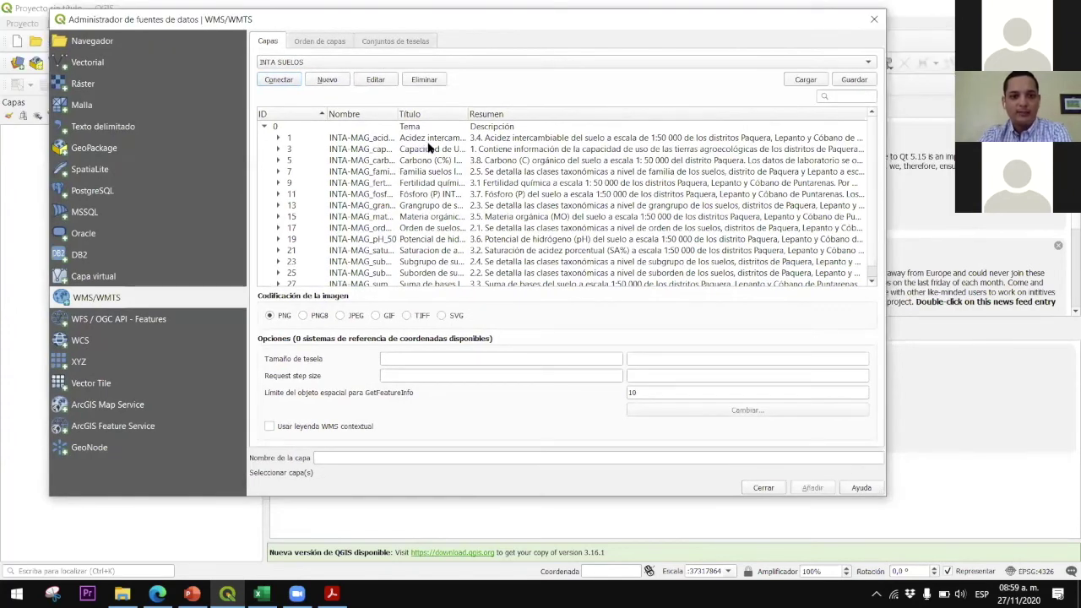
click(420, 195)
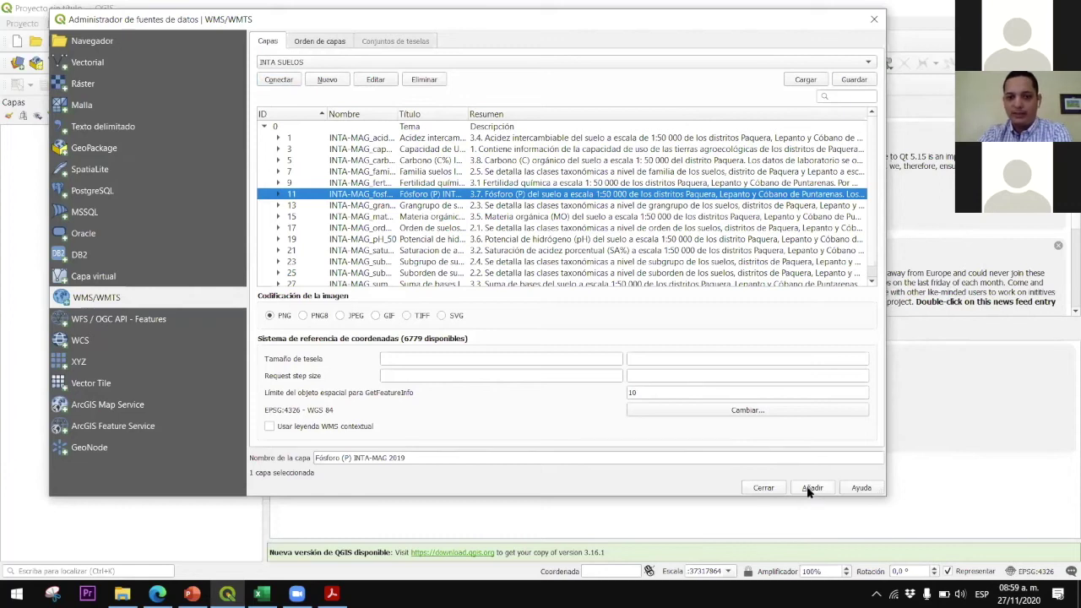
click(362, 183)
click(365, 195)
click(364, 183)
click(368, 195)
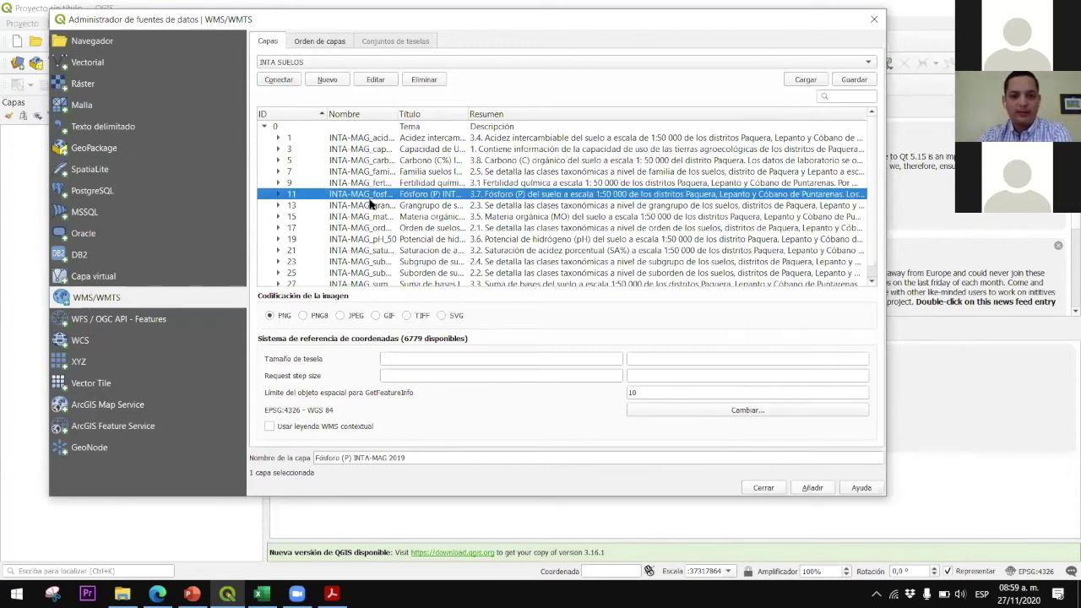
click(825, 483)
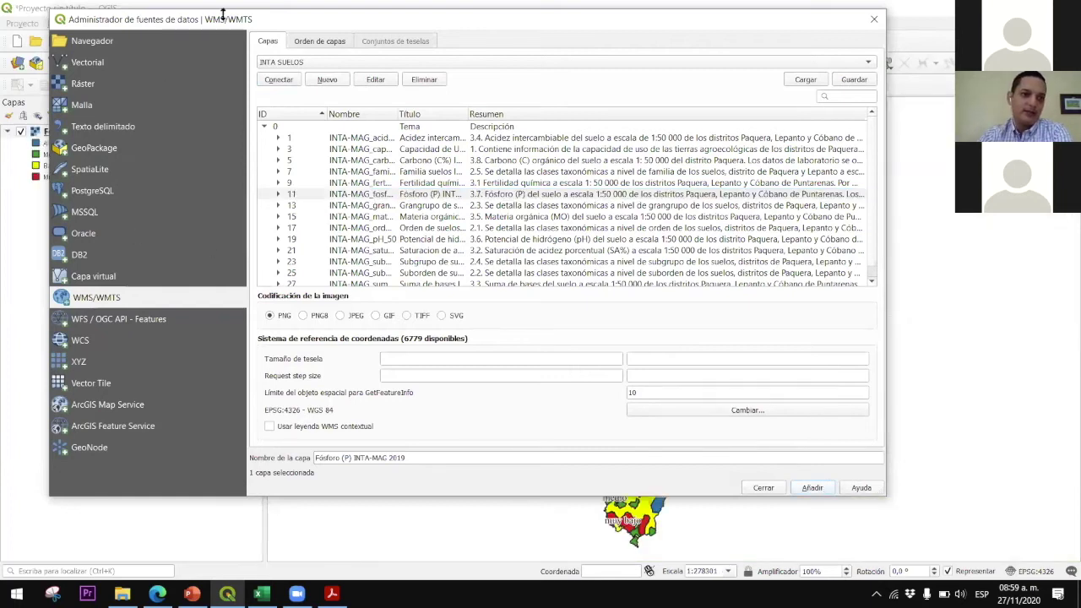
drag(223, 17, 305, 16)
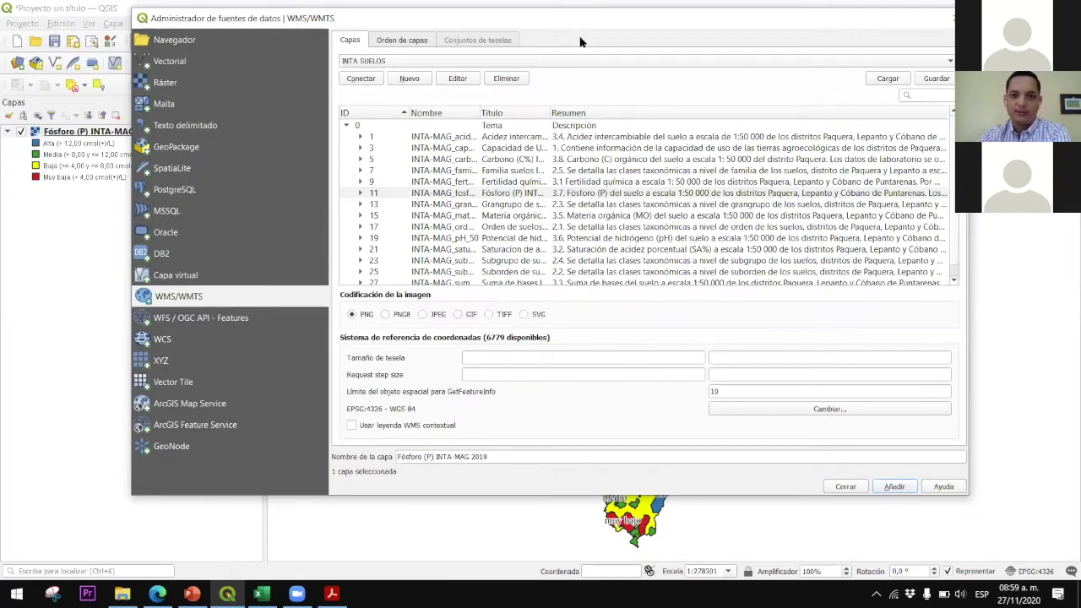
drag(579, 29, 505, 33)
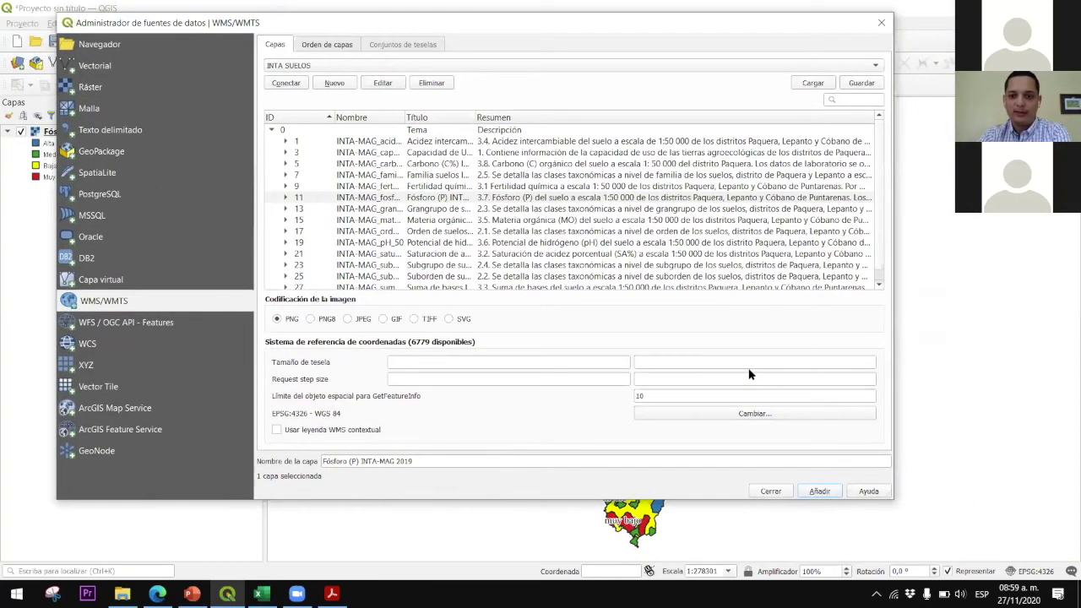
click(770, 492)
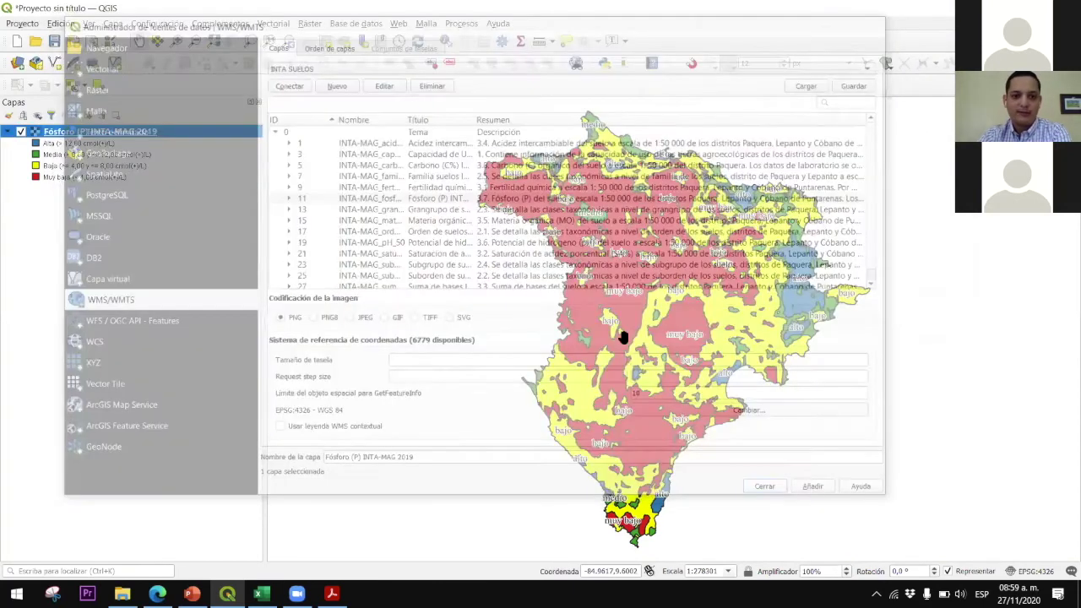
drag(473, 297, 440, 263)
Zoom in on the district's centre and northwest, then zoom back out
drag(589, 239, 612, 281)
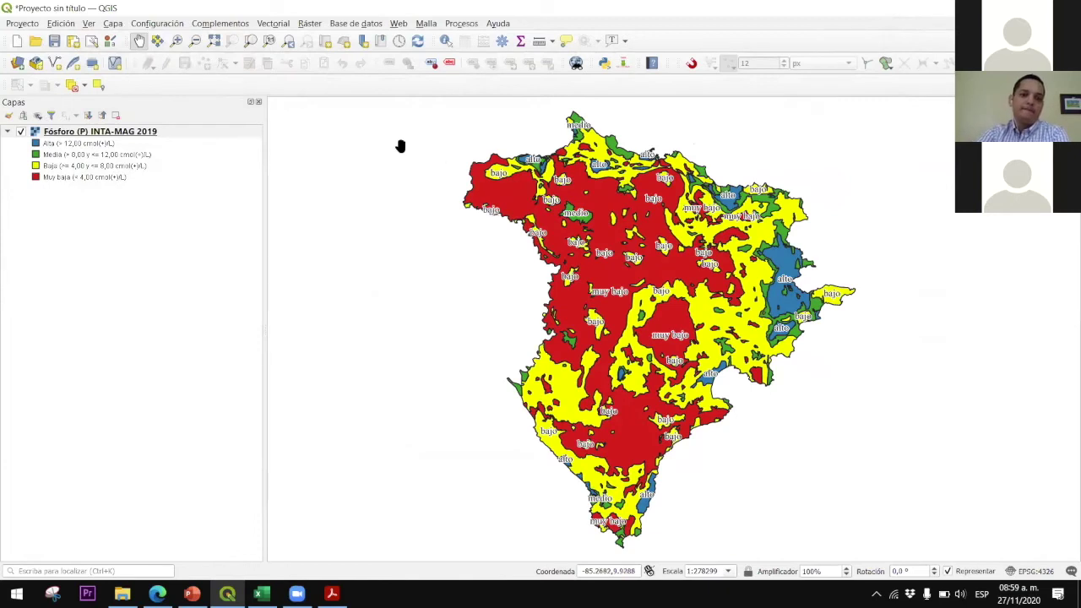
click(176, 42)
drag(433, 153, 866, 498)
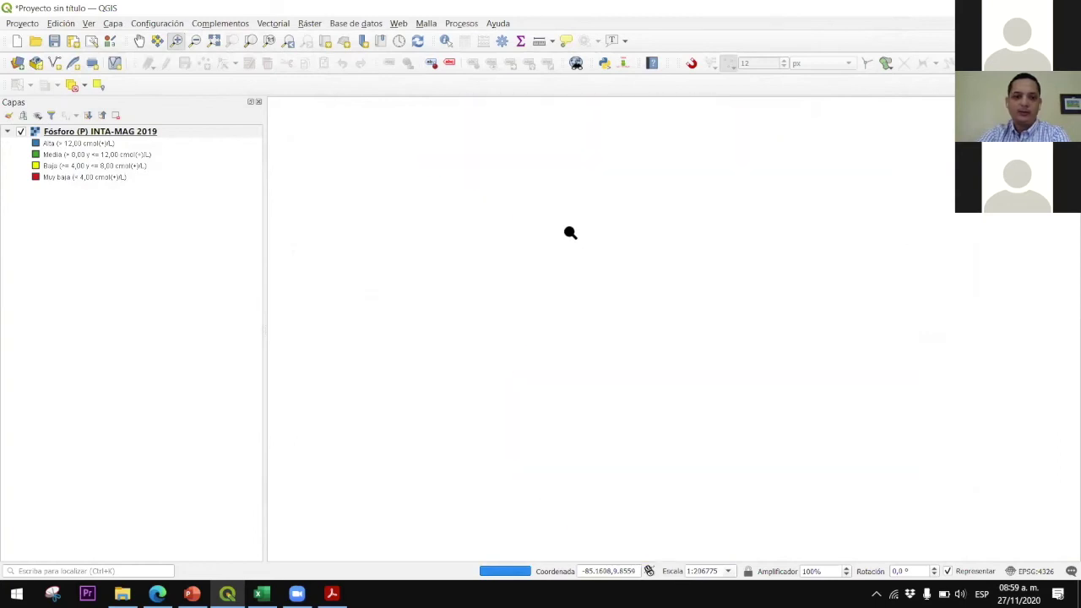
drag(417, 194, 724, 309)
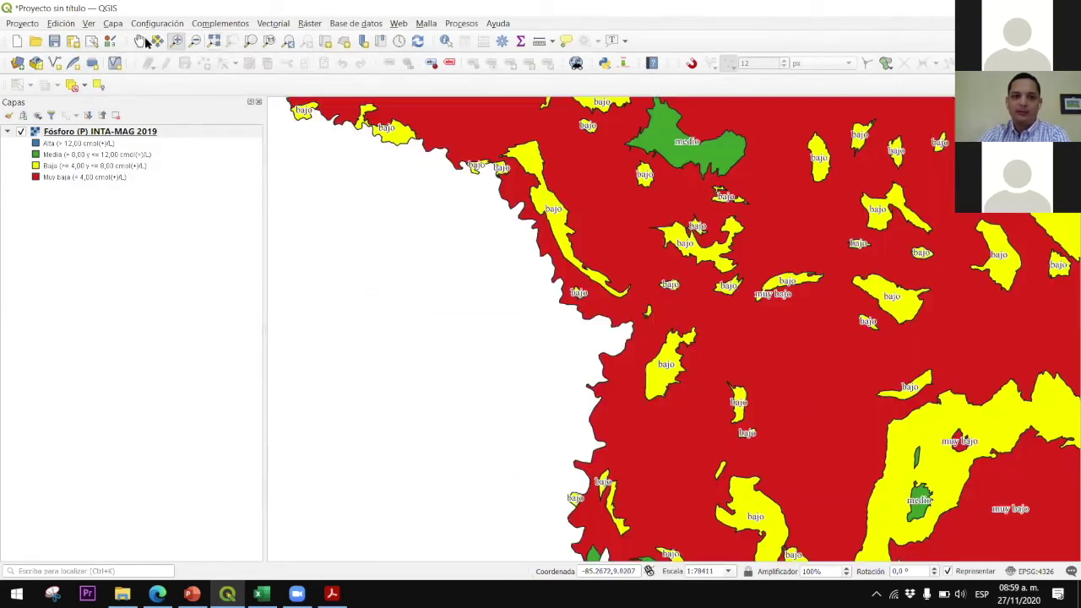
click(194, 40)
click(691, 315)
drag(498, 243, 603, 302)
scroll(722, 324, up, 2)
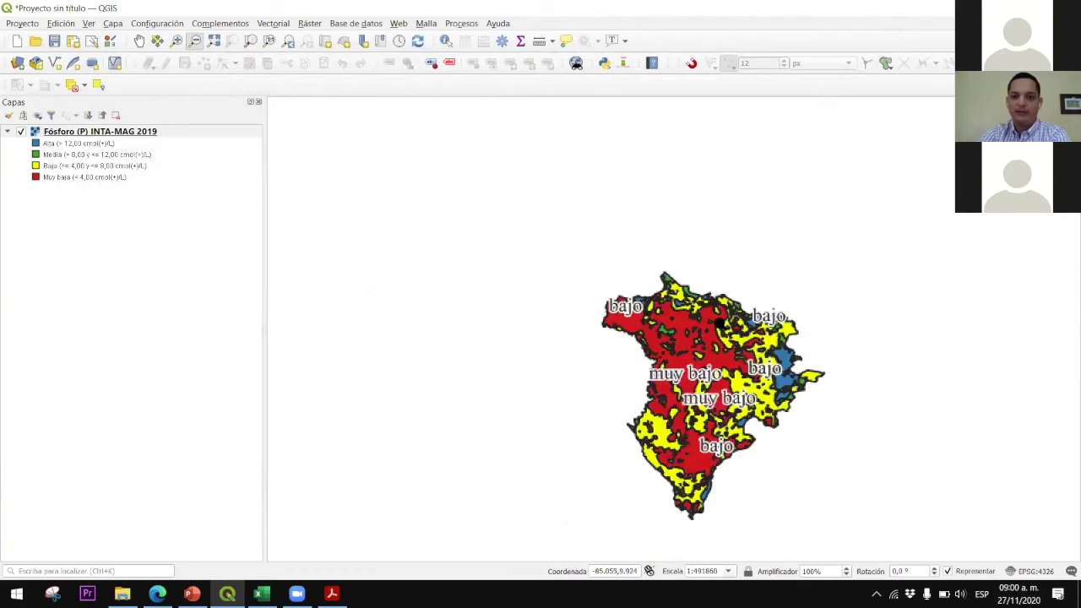
Pan the whole district back into view and reopen the Data Source Manager
click(140, 41)
drag(567, 345, 400, 198)
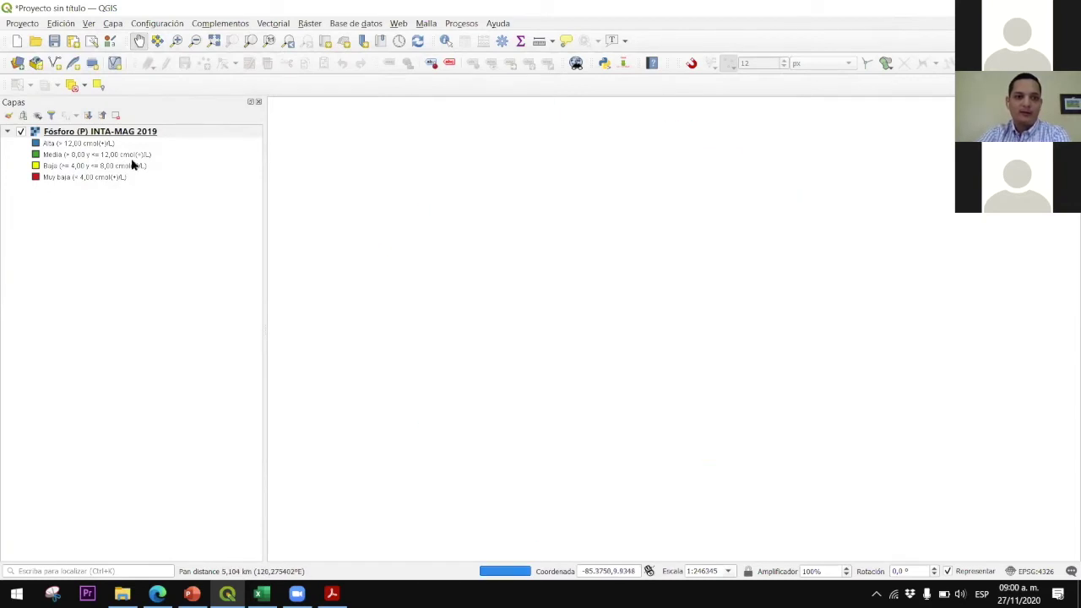
drag(573, 276, 586, 263)
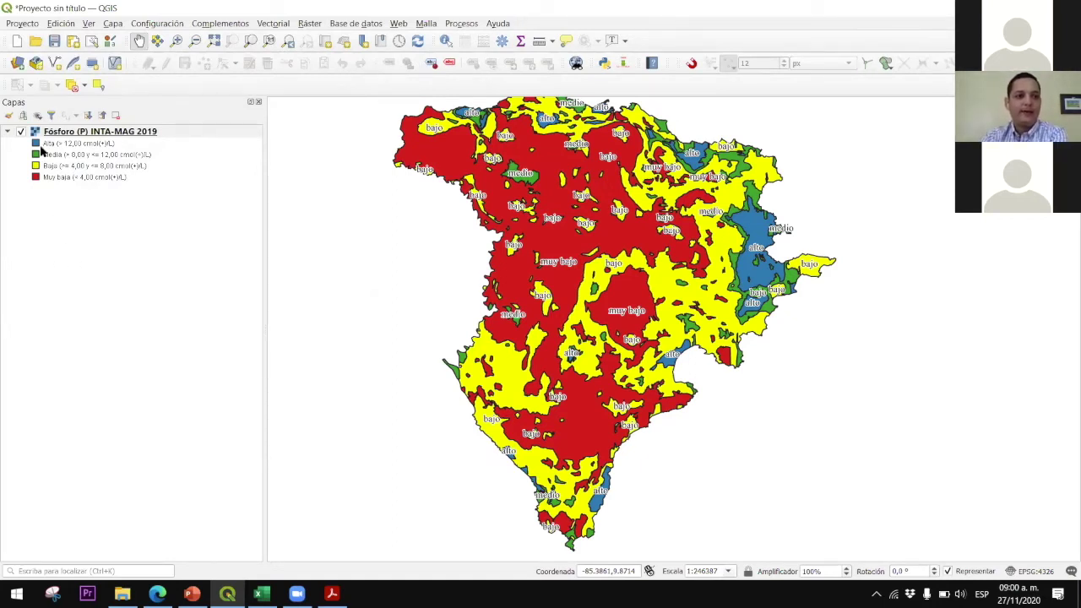
click(17, 64)
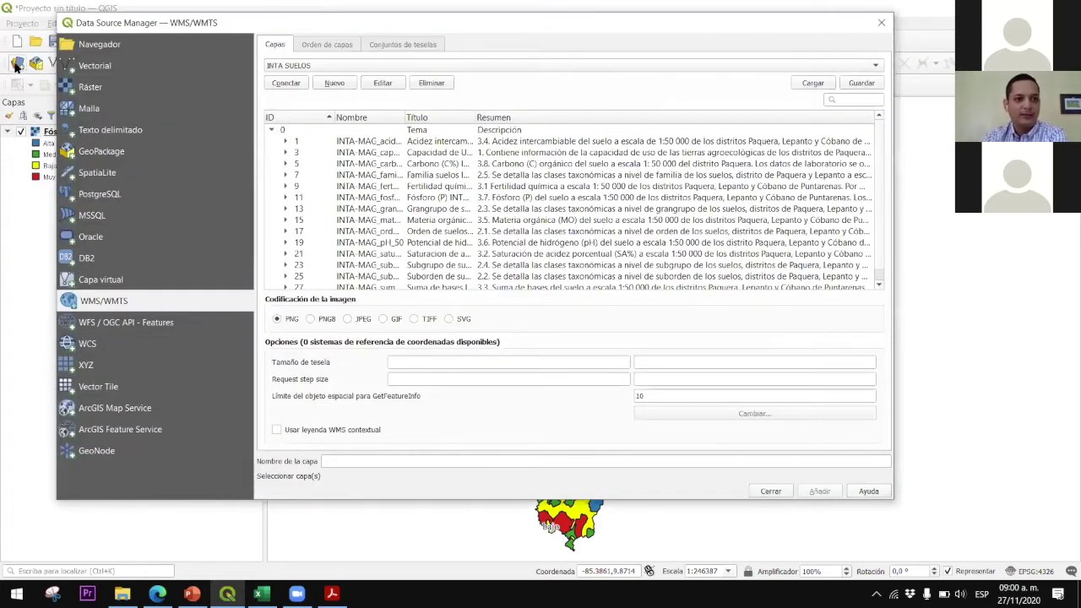
Start a new WFS / OGC API - Features connection named INTA SUELOS, then switch to the browser for its address
click(107, 329)
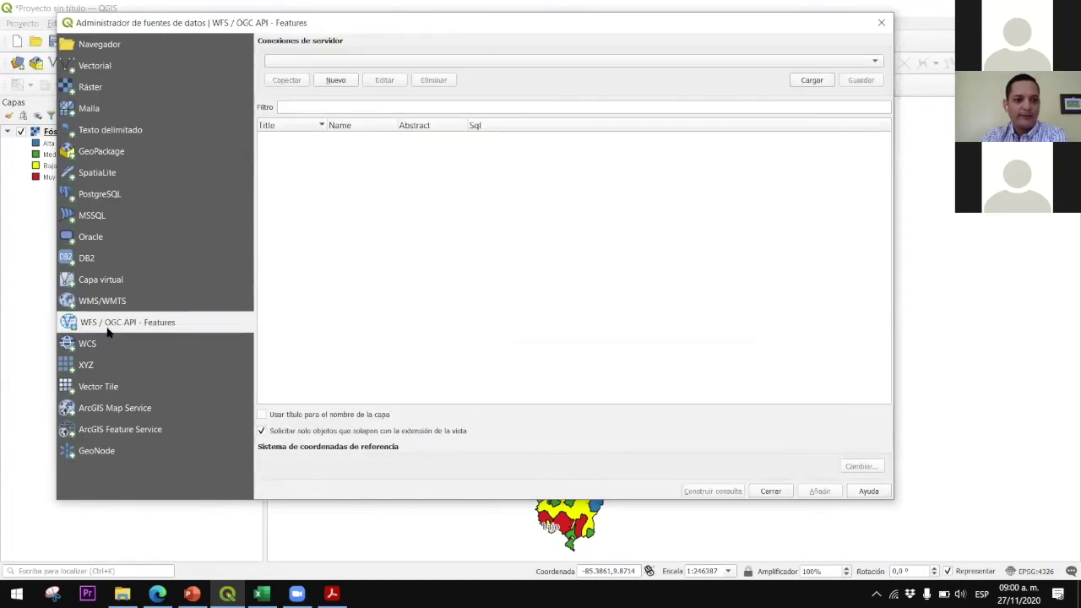
click(336, 80)
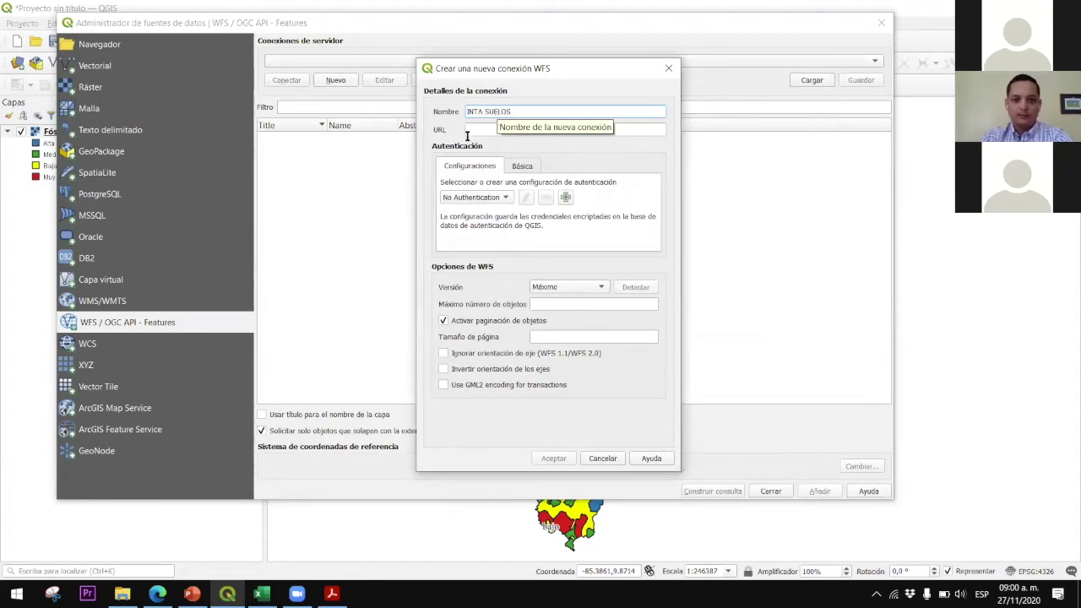
click(483, 130)
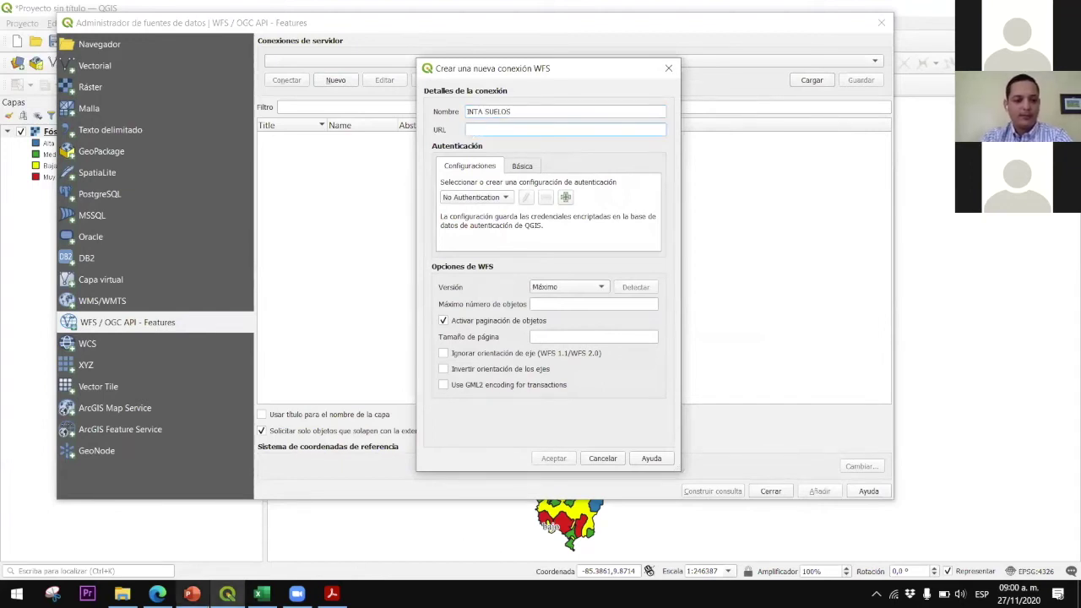
click(157, 593)
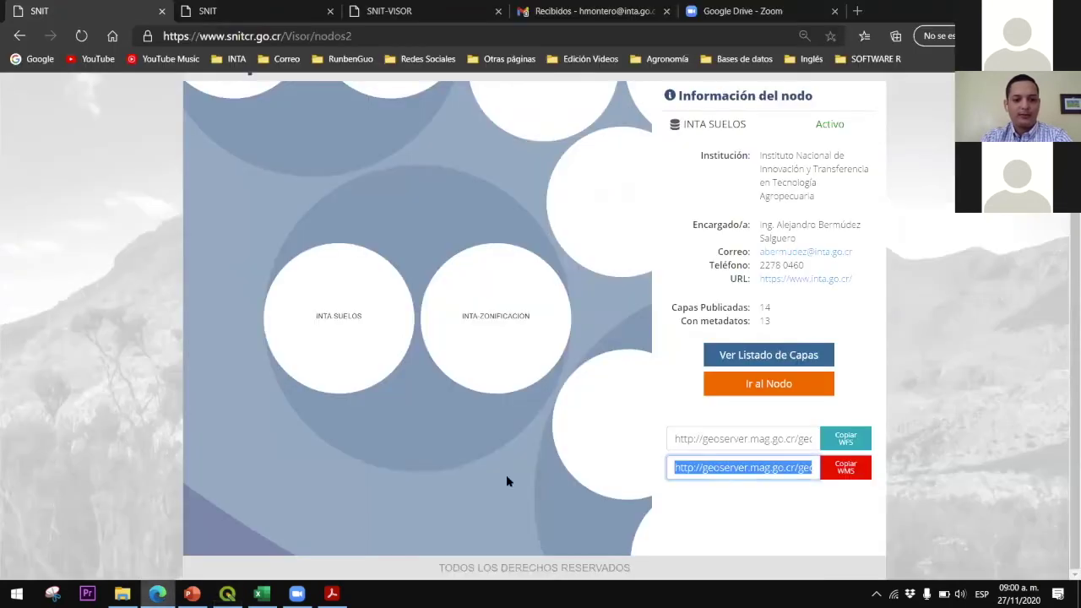
Use Copiar WFS on the SNIT node page, then return to QGIS
click(853, 440)
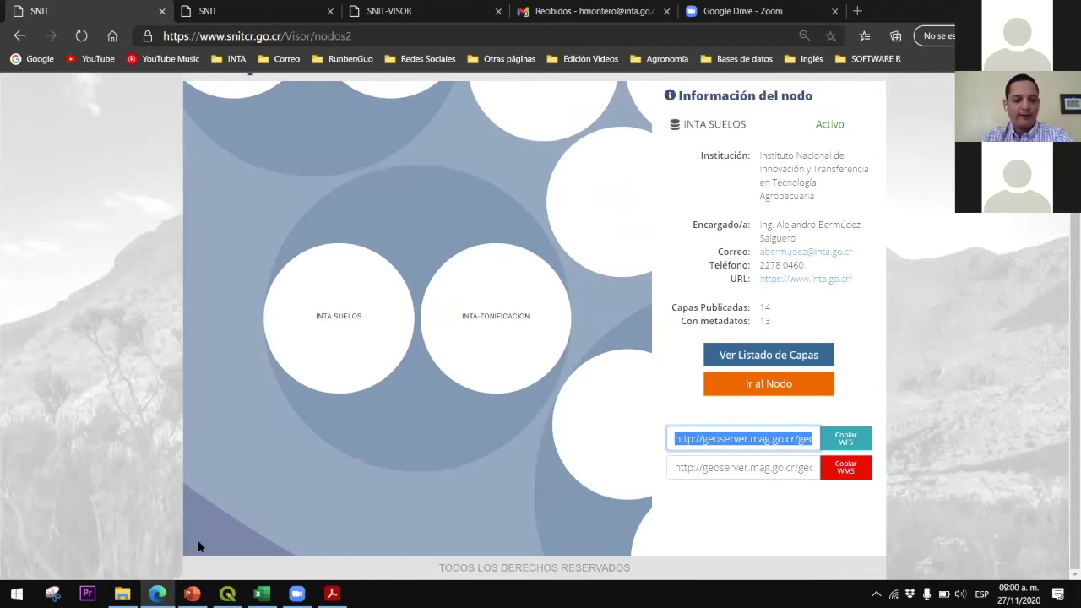
click(227, 594)
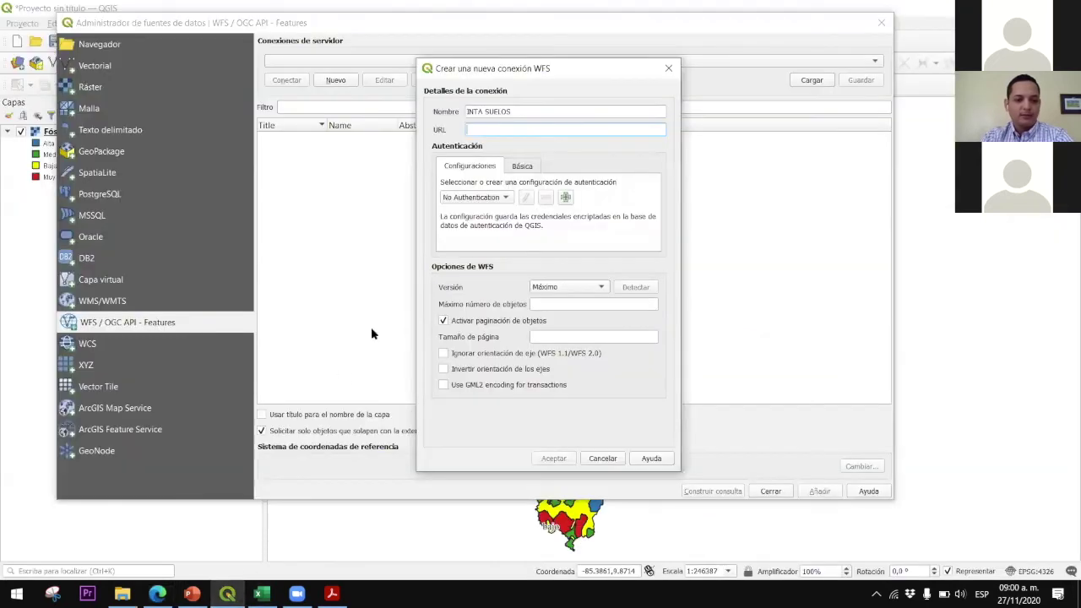
Paste the WFS address, save the INTA SUELOS connection and connect to list its layers
right_click(485, 132)
click(510, 203)
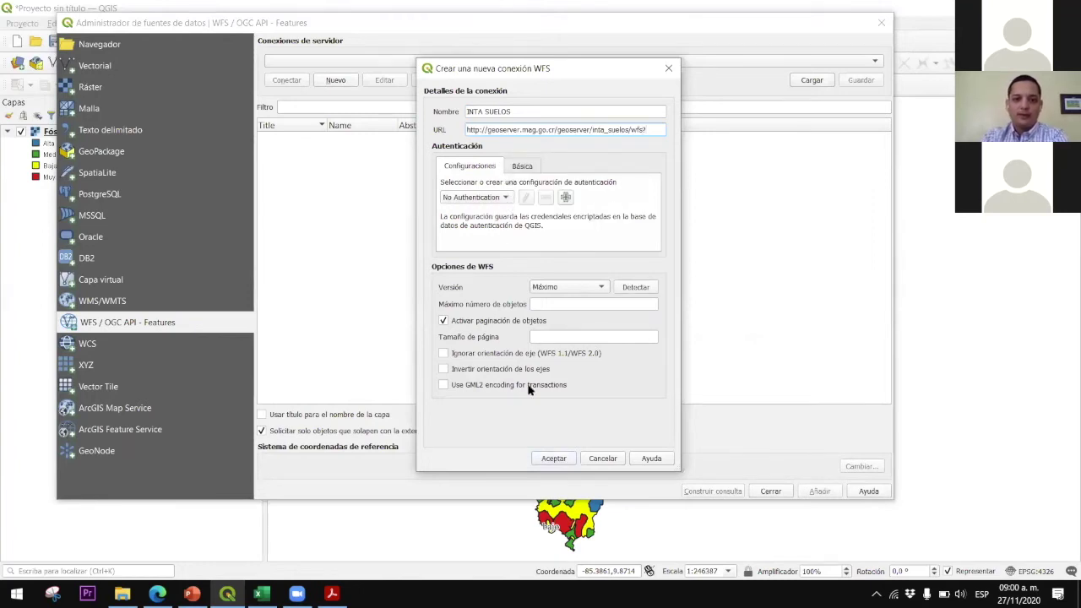
click(553, 458)
click(297, 80)
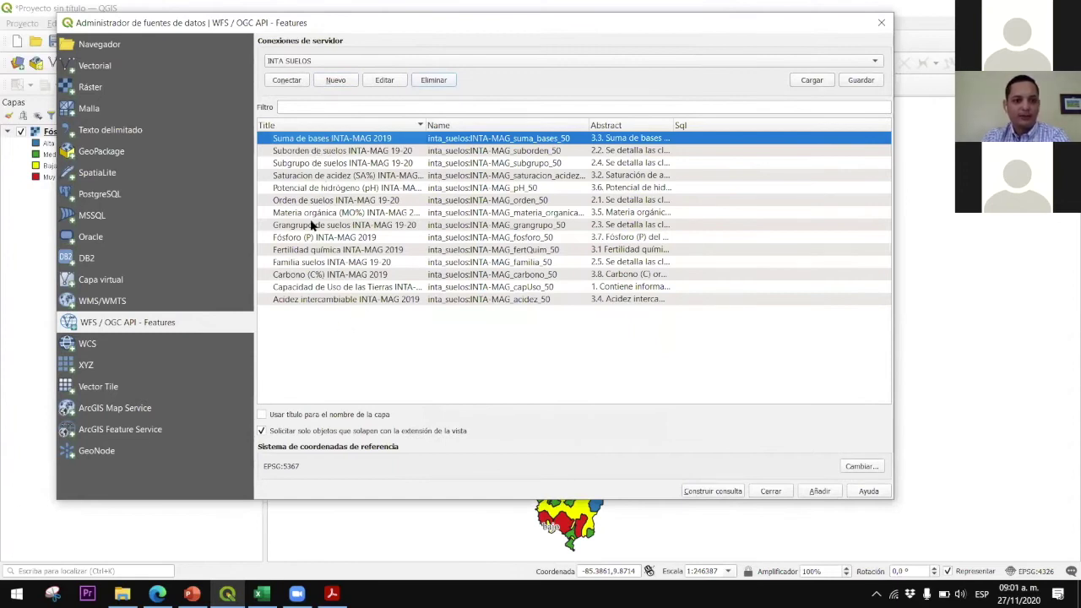
Add the Fósforo (P) INTA-MAG 2019 feature layer, accepting the suggested coordinate transformation
click(314, 301)
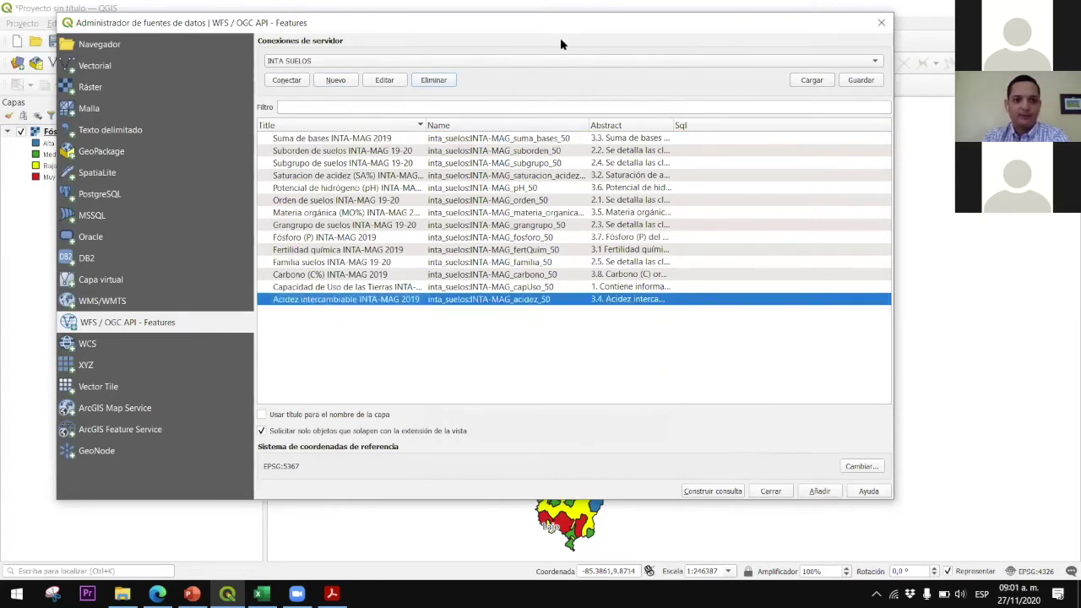
click(304, 240)
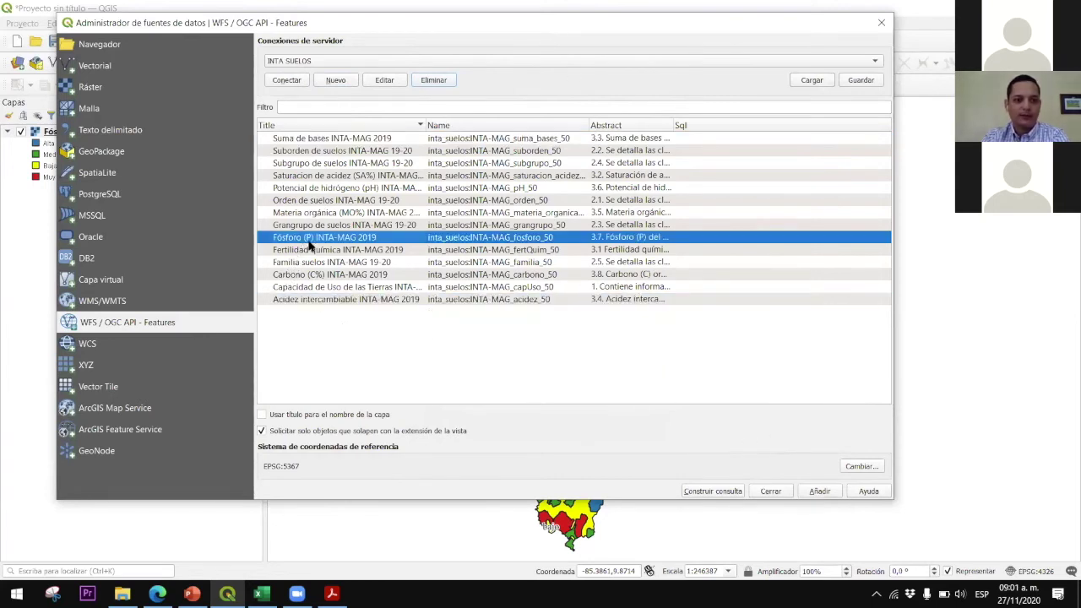
click(828, 497)
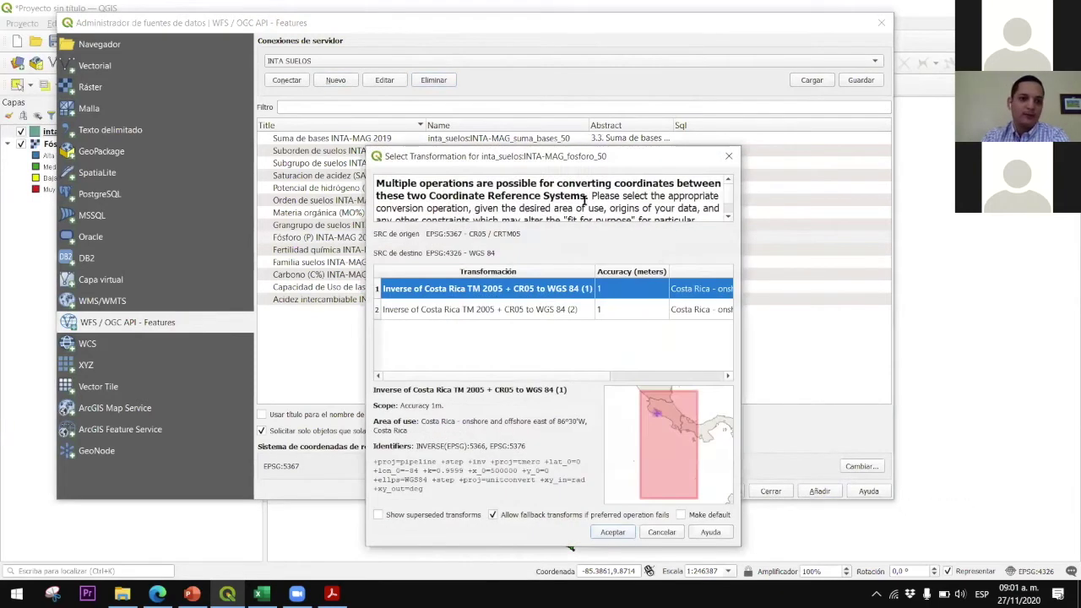
click(613, 532)
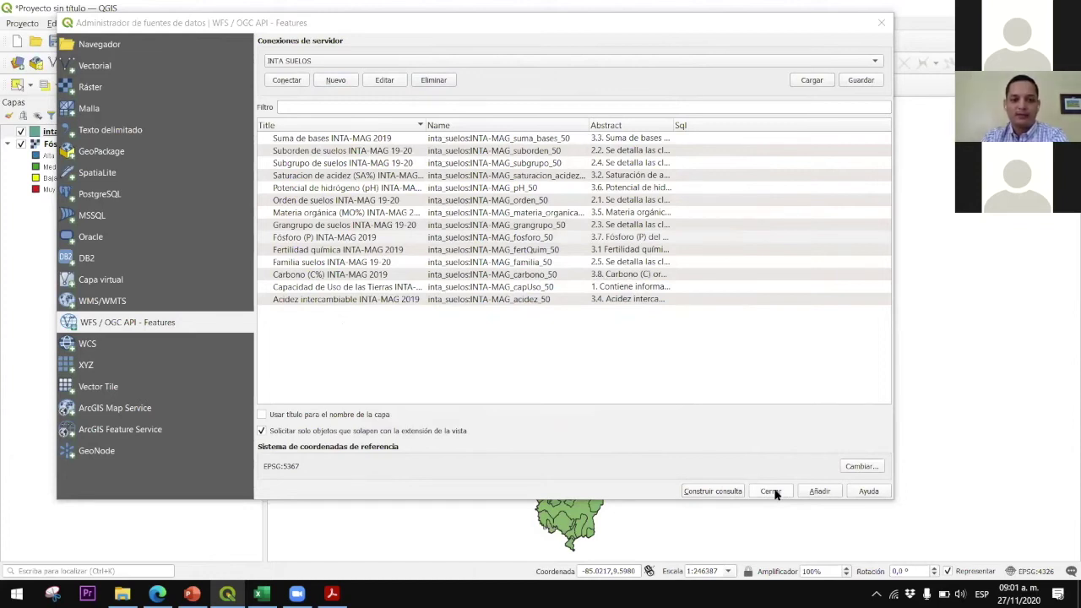
Close the data source window and compare the green WFS soil layer against the Fósforo map
click(771, 491)
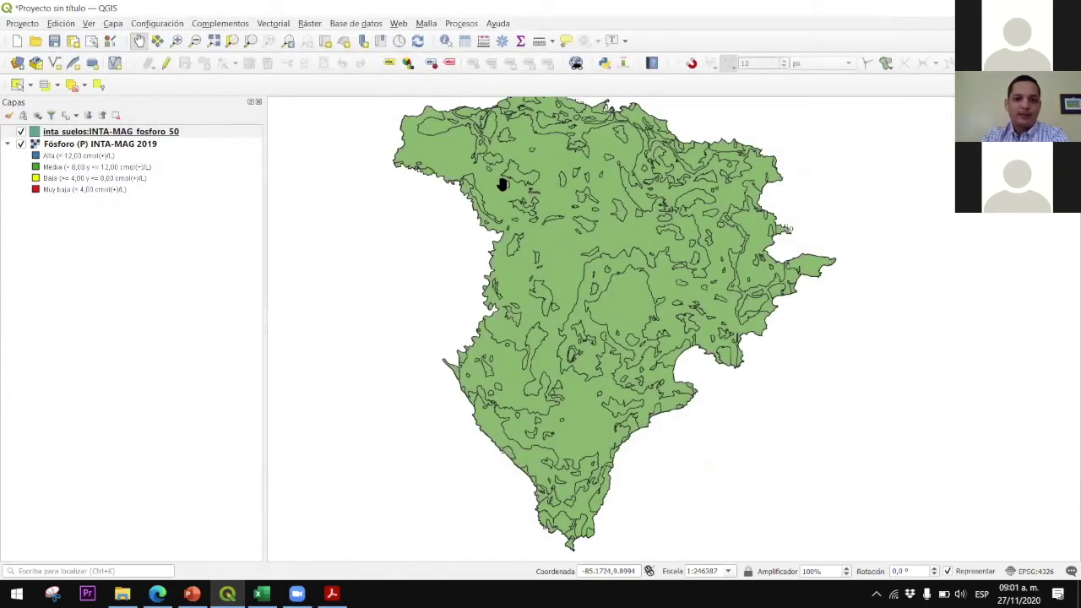
click(21, 143)
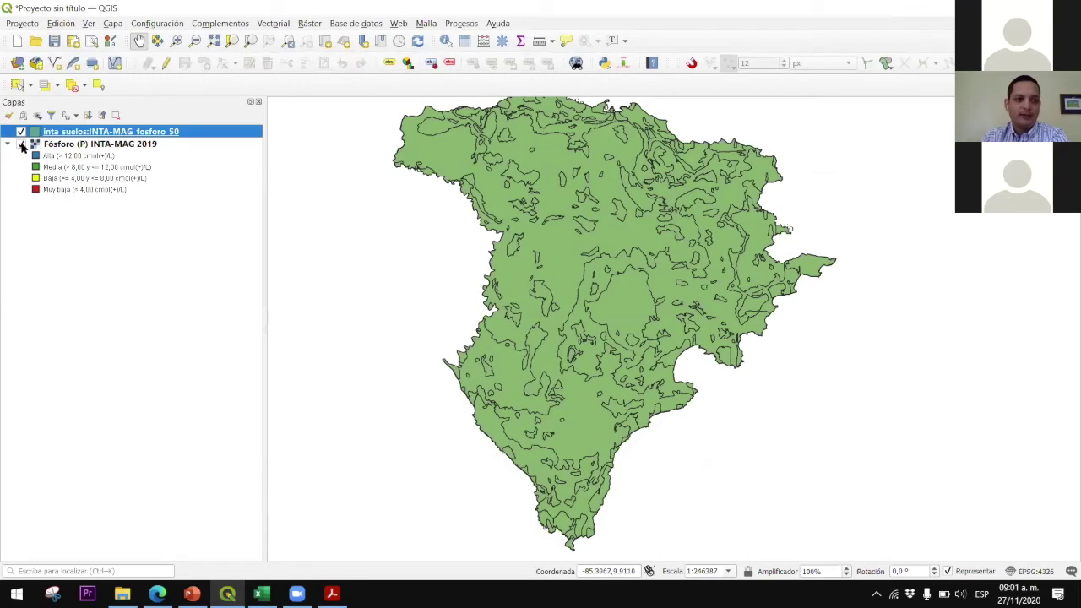
click(21, 132)
click(21, 145)
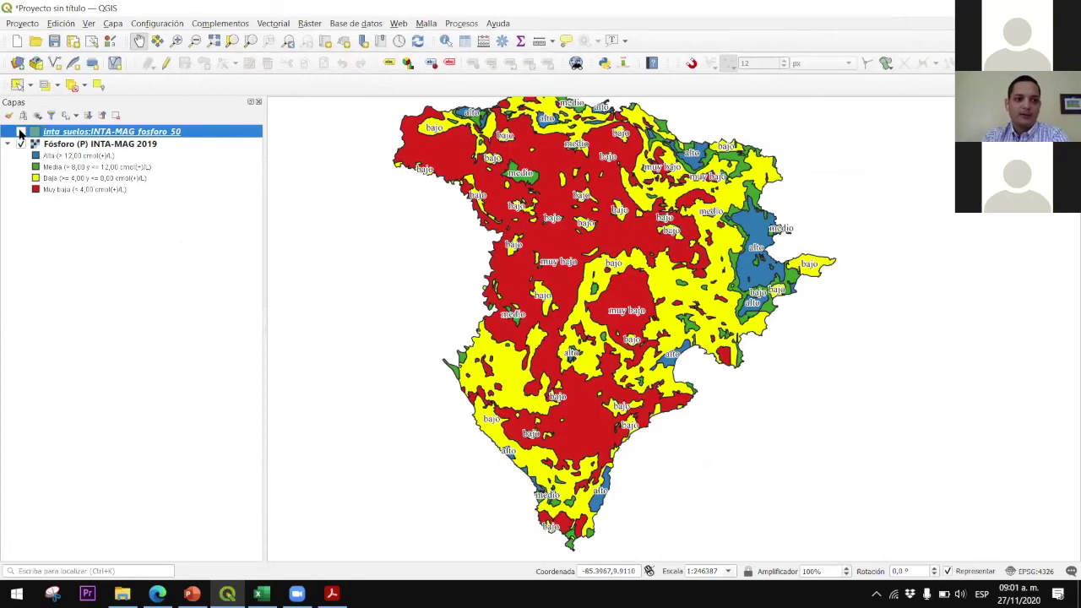
click(21, 133)
click(21, 133)
click(21, 133)
Leave inta_suelos:INTA-MAG_fosforo_50 visible and hide Fósforo (P) INTA-MAG 2019
click(22, 133)
click(21, 133)
click(21, 133)
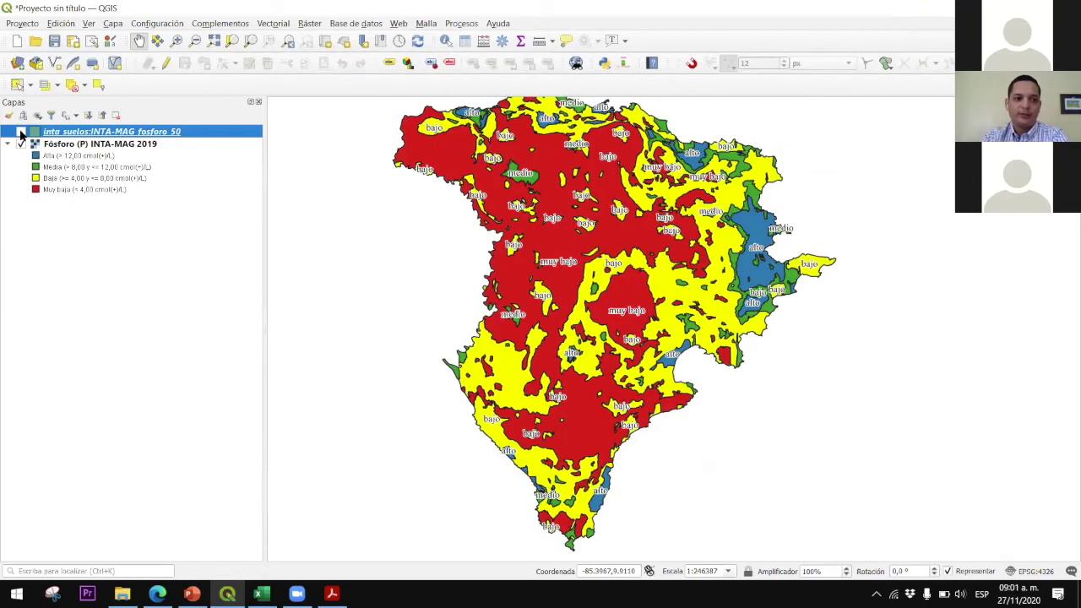
click(21, 132)
click(22, 145)
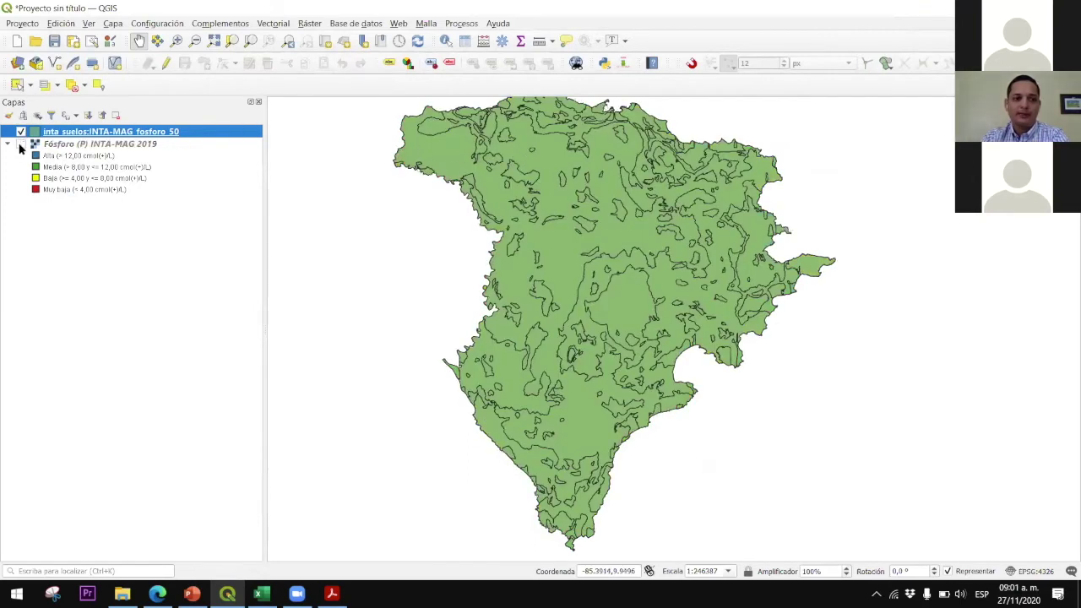
click(94, 146)
click(98, 134)
Identify the small top phosphorus polygon, showing categoria bajo (4–8 cmol(+)/L, about 186.5 ha)
click(445, 41)
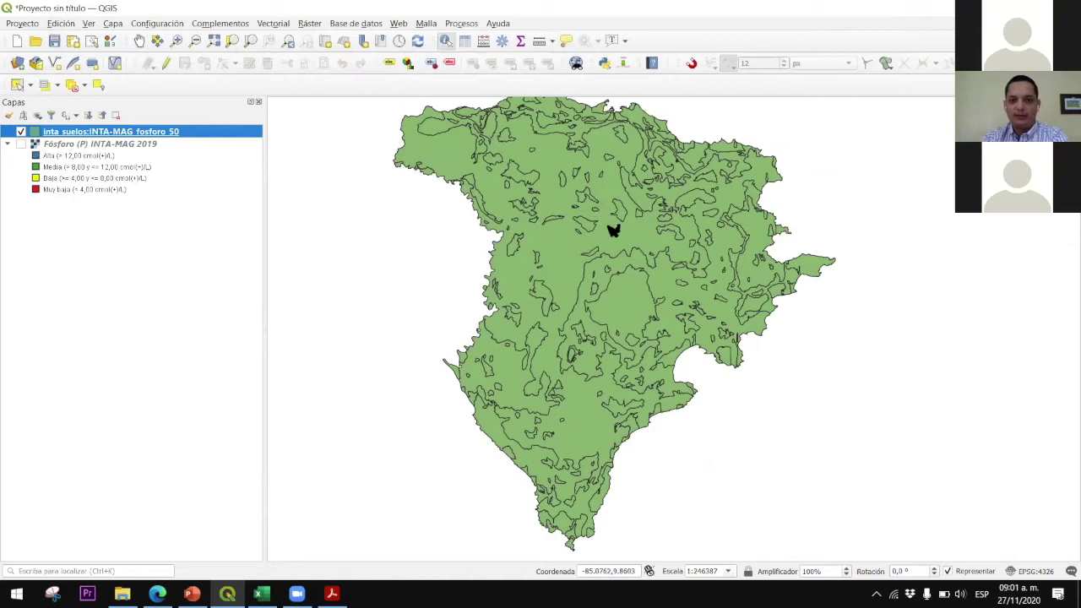
scroll(614, 229, up, 1)
scroll(610, 232, up, 2)
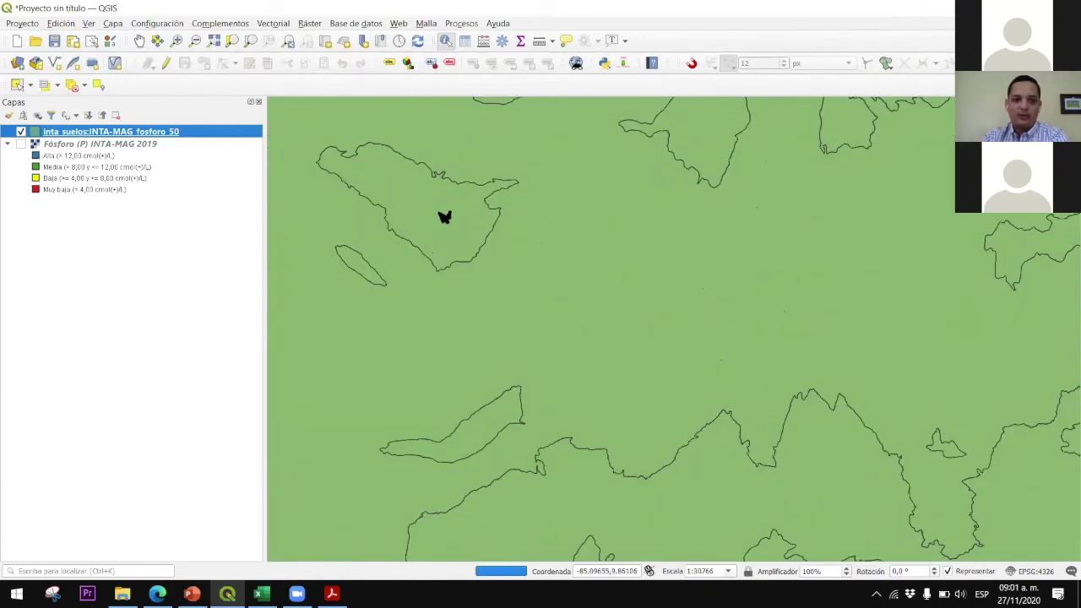
click(440, 213)
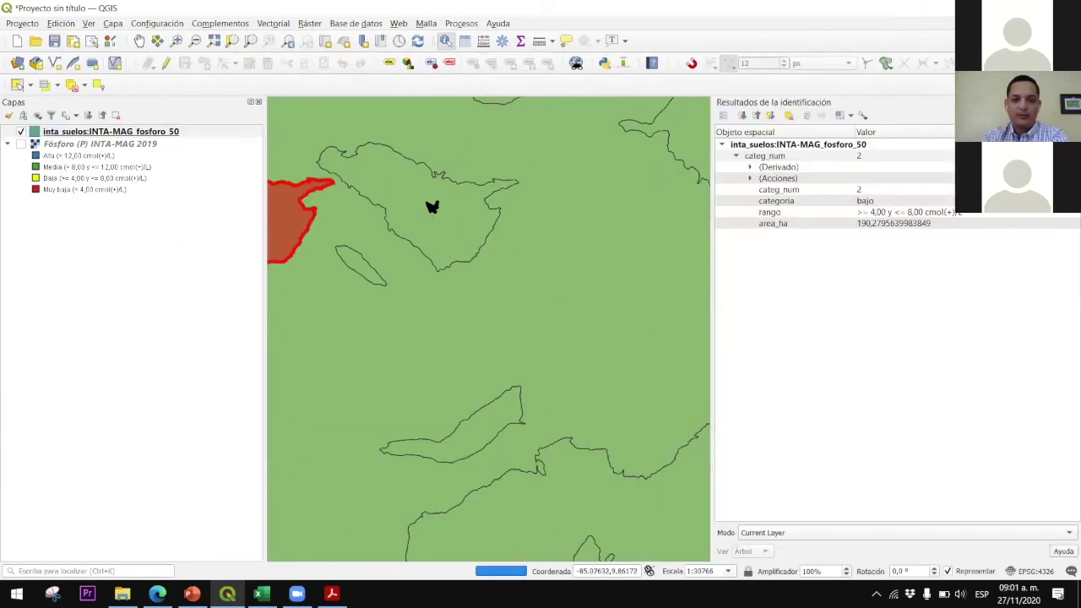
click(538, 161)
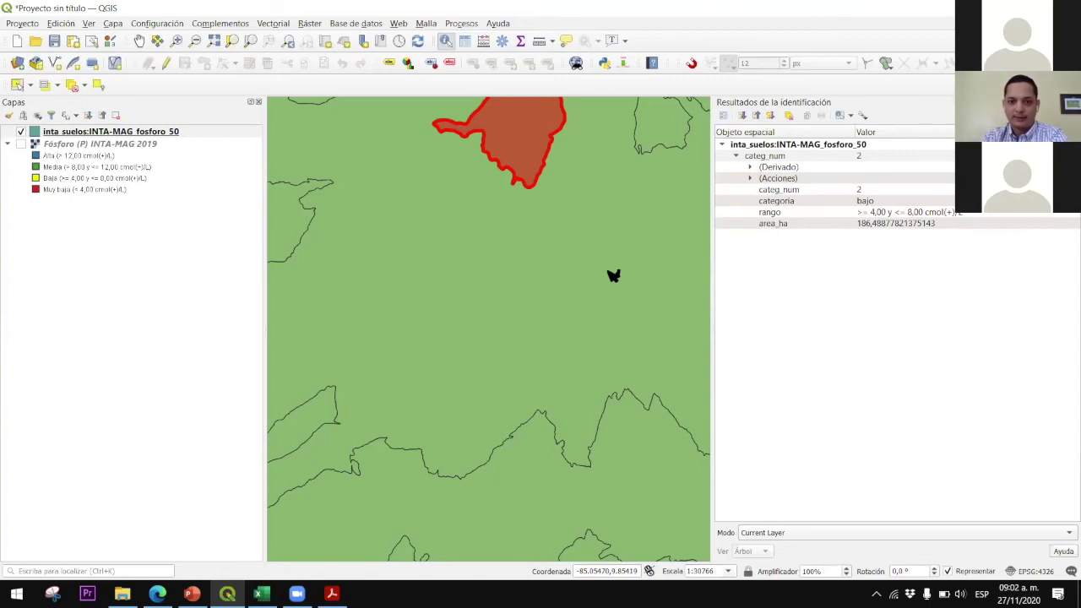
Zoom back out to see the full fosforo layer
scroll(614, 276, down, 5)
scroll(615, 274, up, 3)
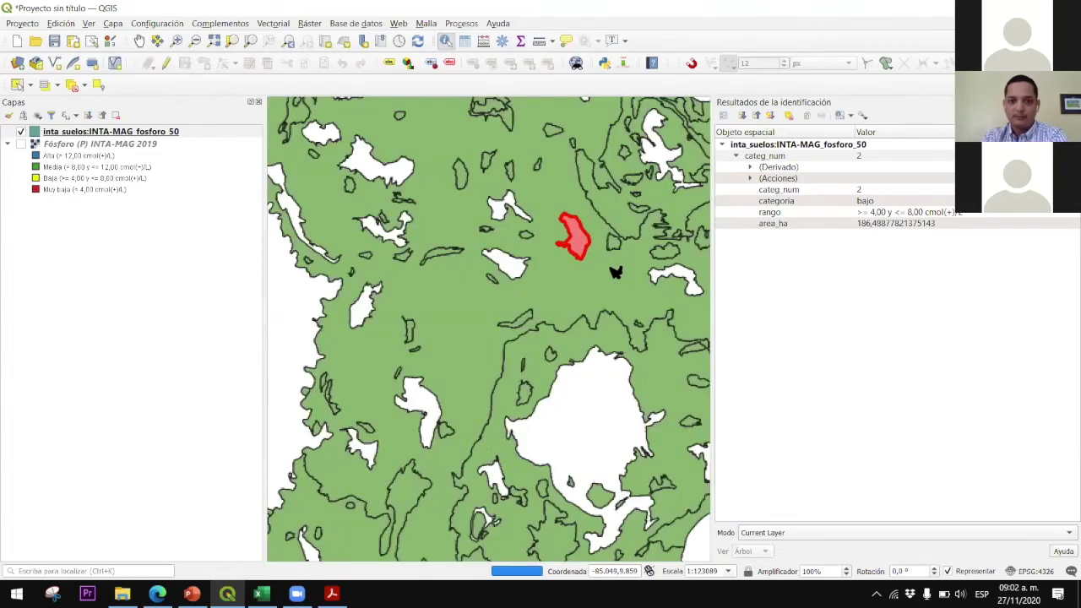
key(F6)
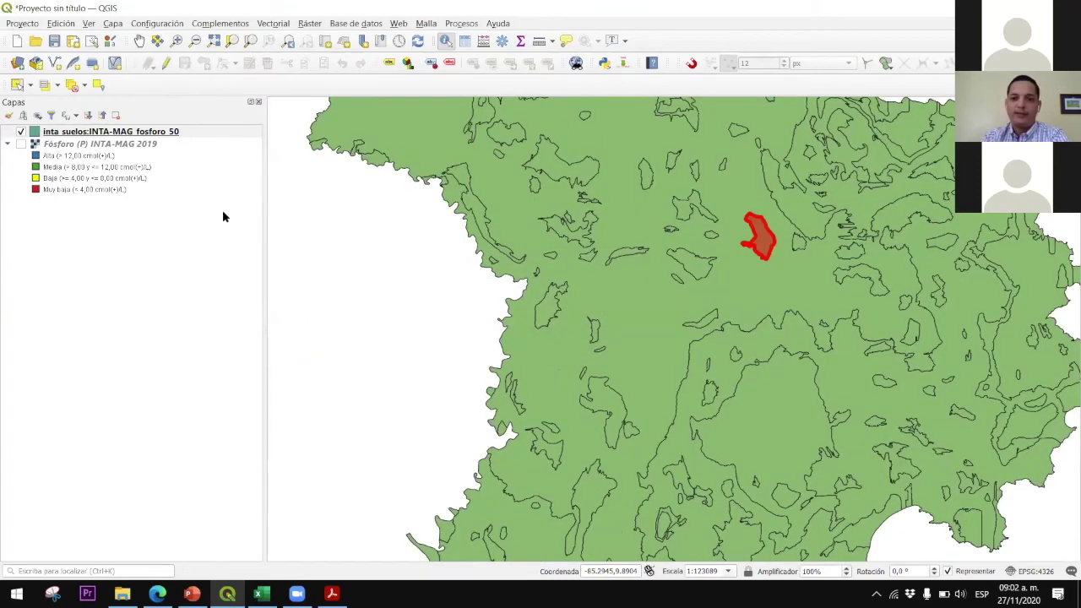
scroll(605, 236, down, 2)
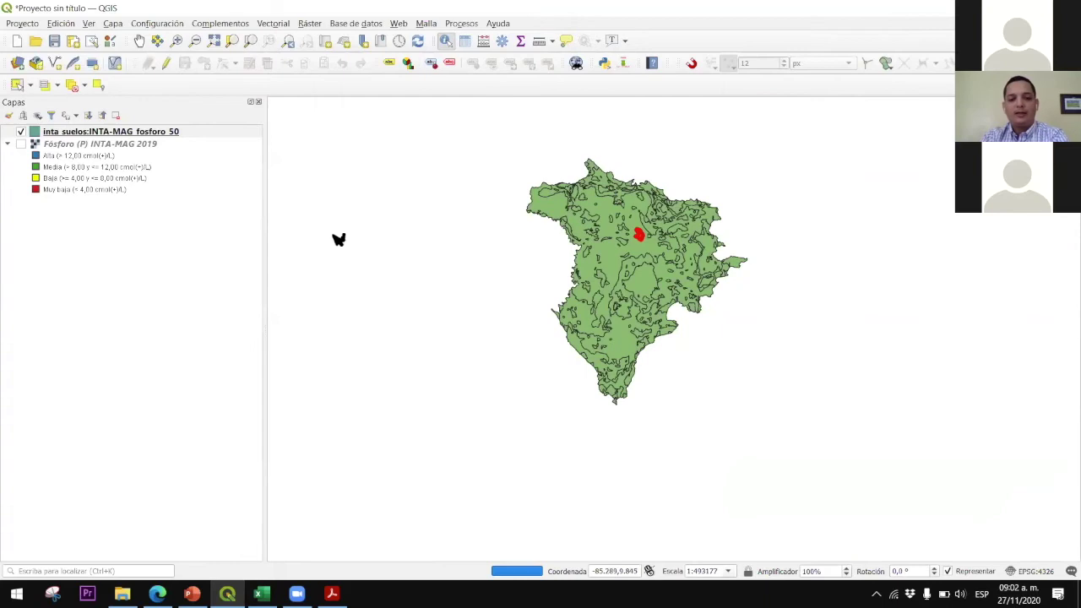
click(162, 136)
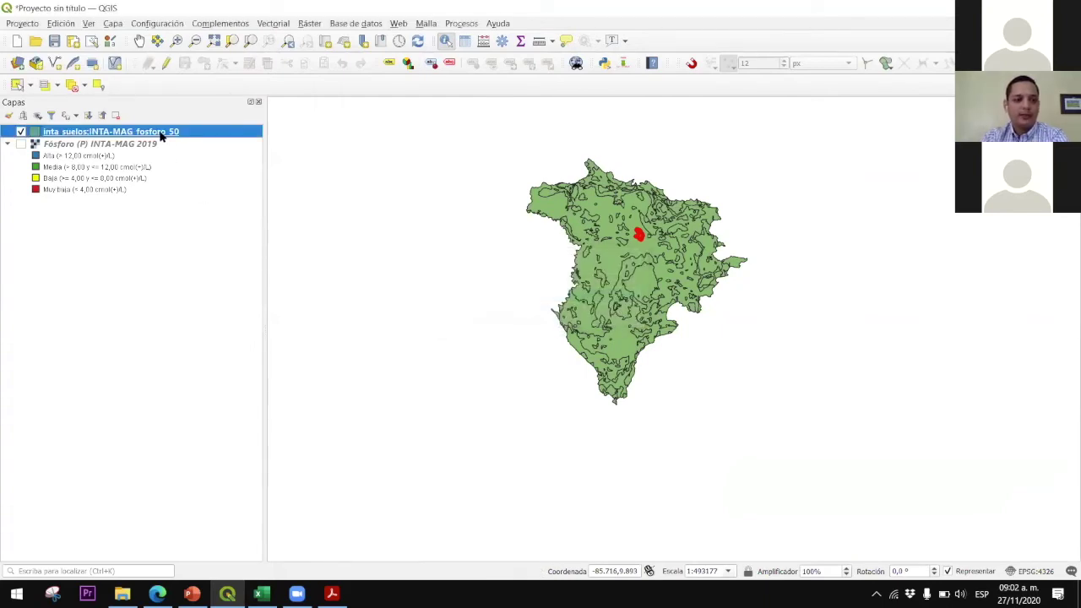
right_click(162, 136)
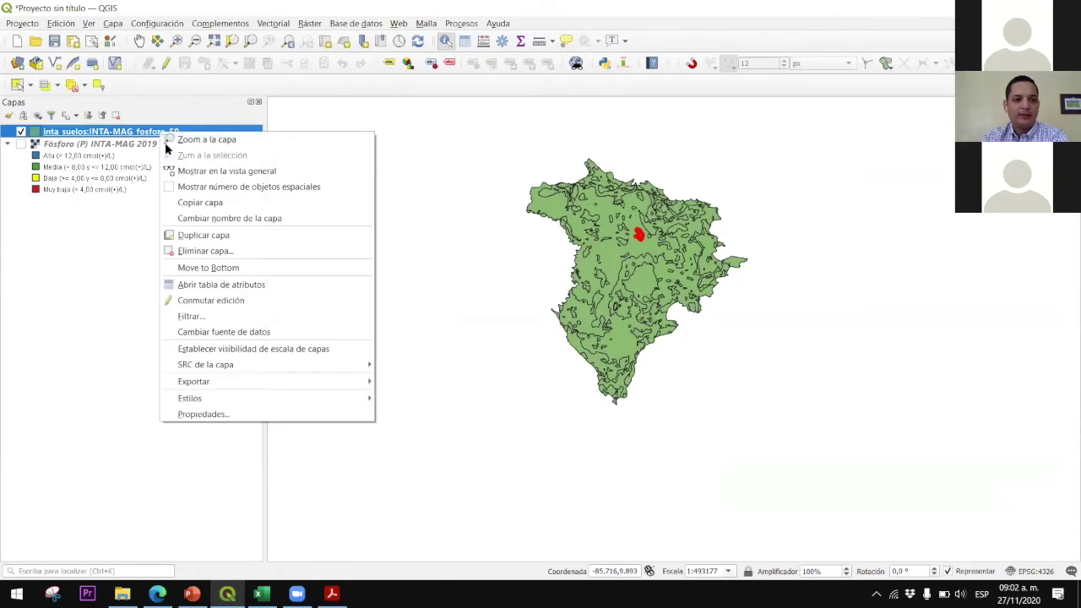
click(221, 286)
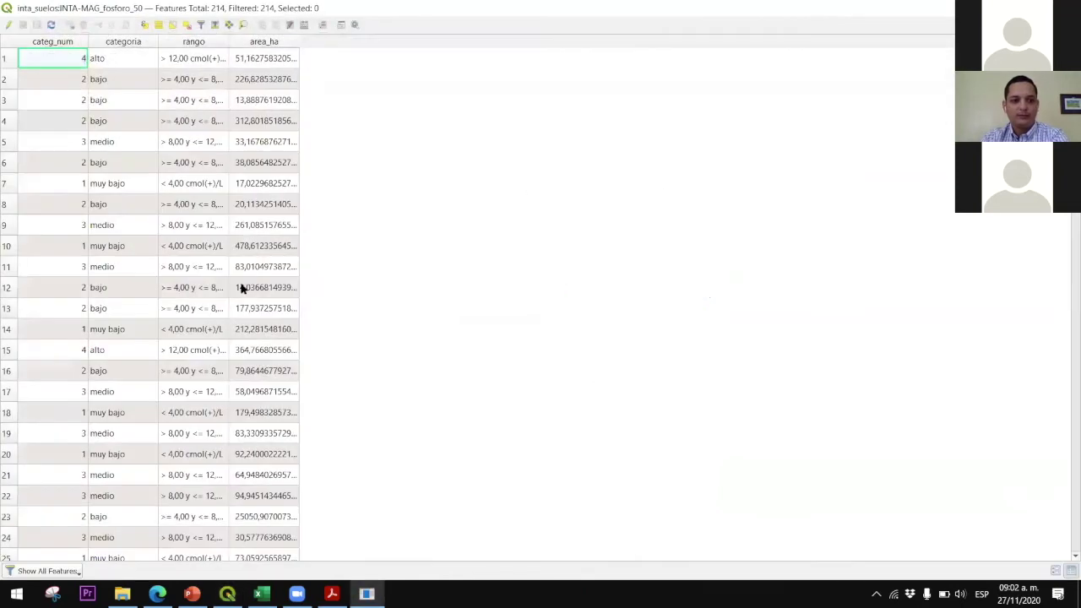
scroll(77, 84, down, 12)
scroll(77, 121, down, 10)
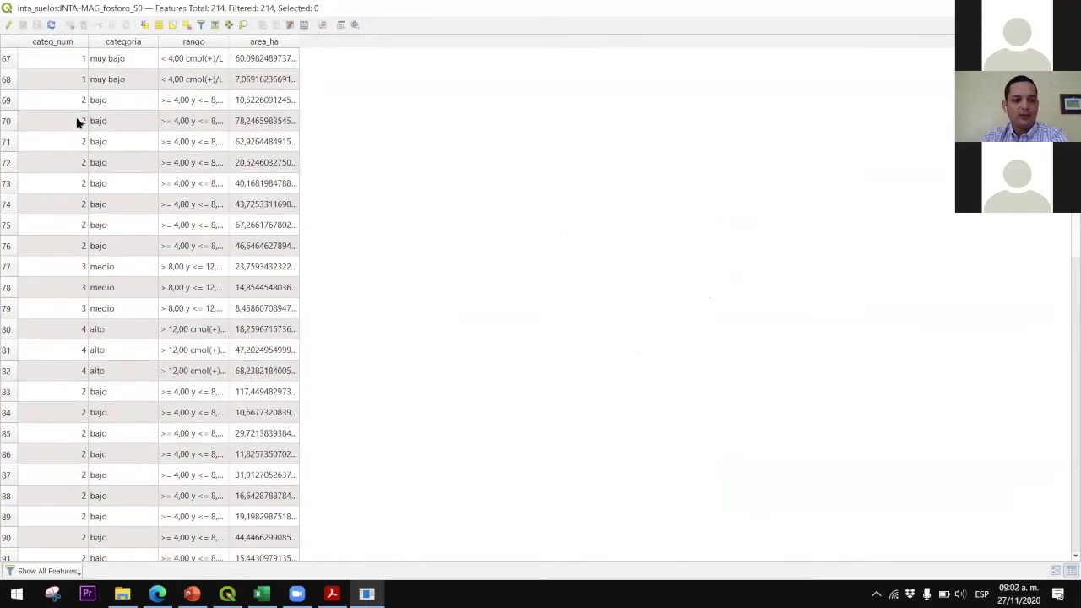
scroll(76, 121, up, 20)
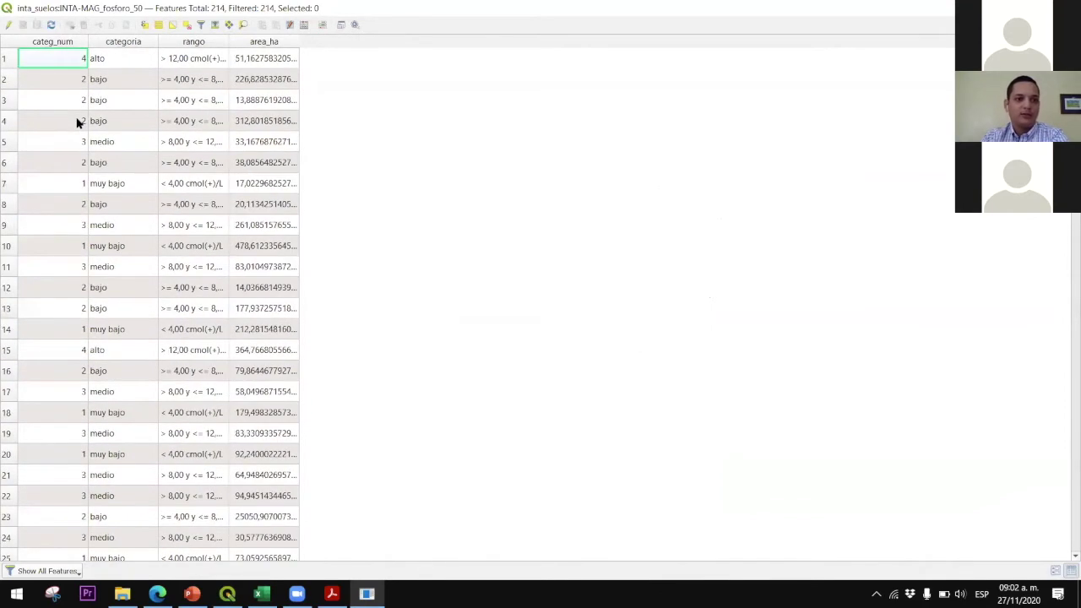
click(118, 42)
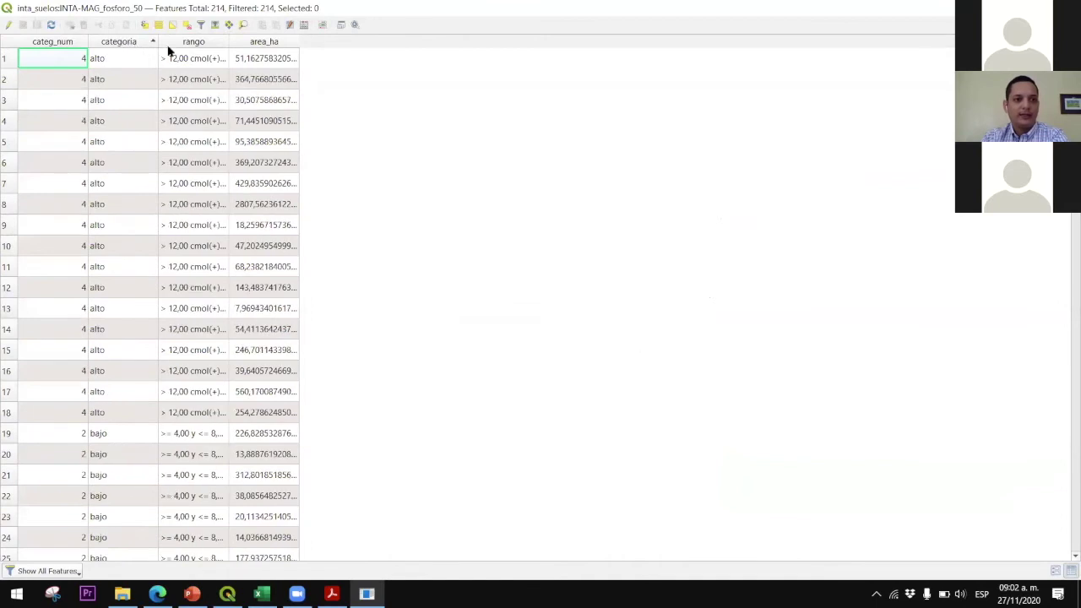
click(212, 42)
click(262, 42)
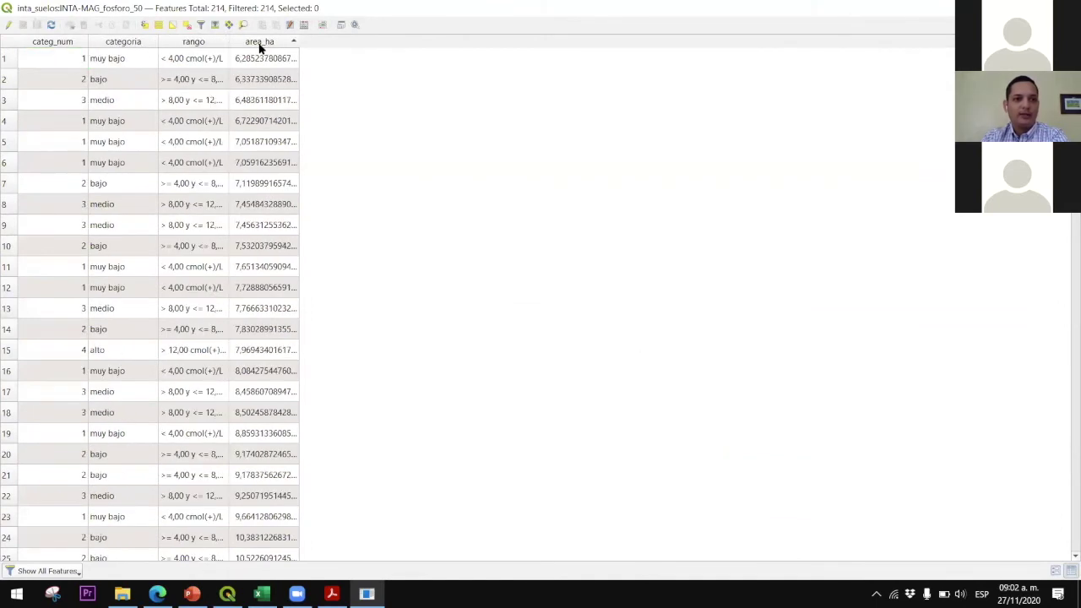
click(260, 42)
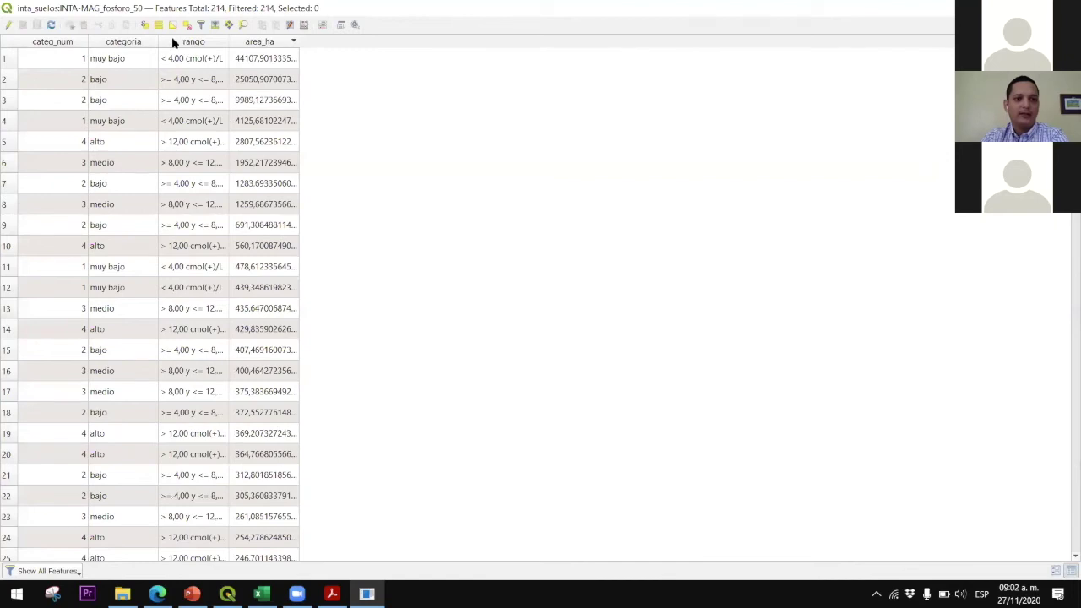
click(139, 41)
click(67, 42)
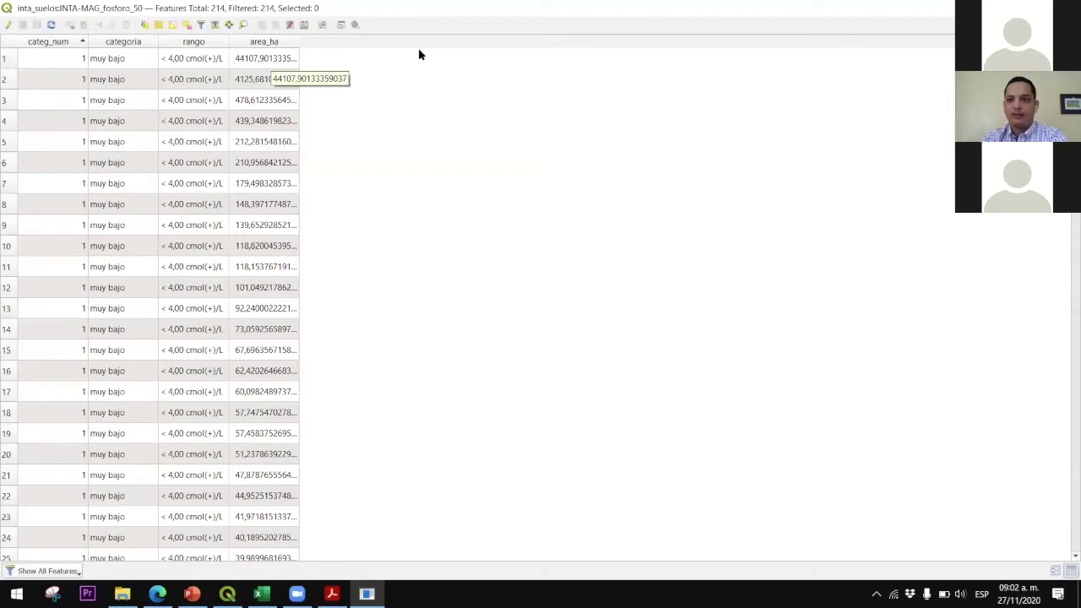
key(alt+F4)
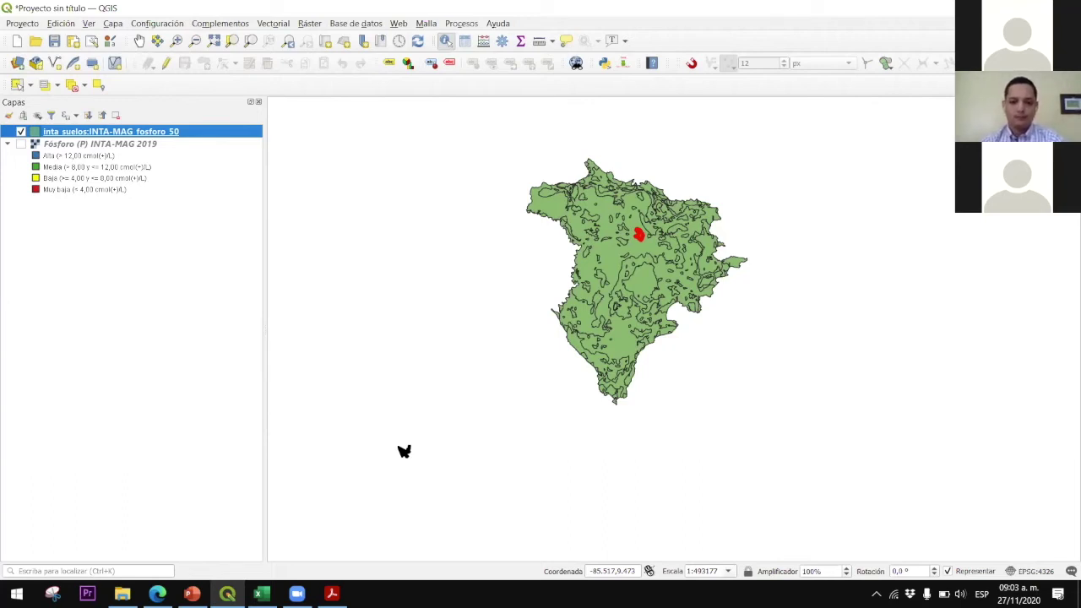
key(XF86AudioLowerVolume)
key(XF86AudioLowerVolume)
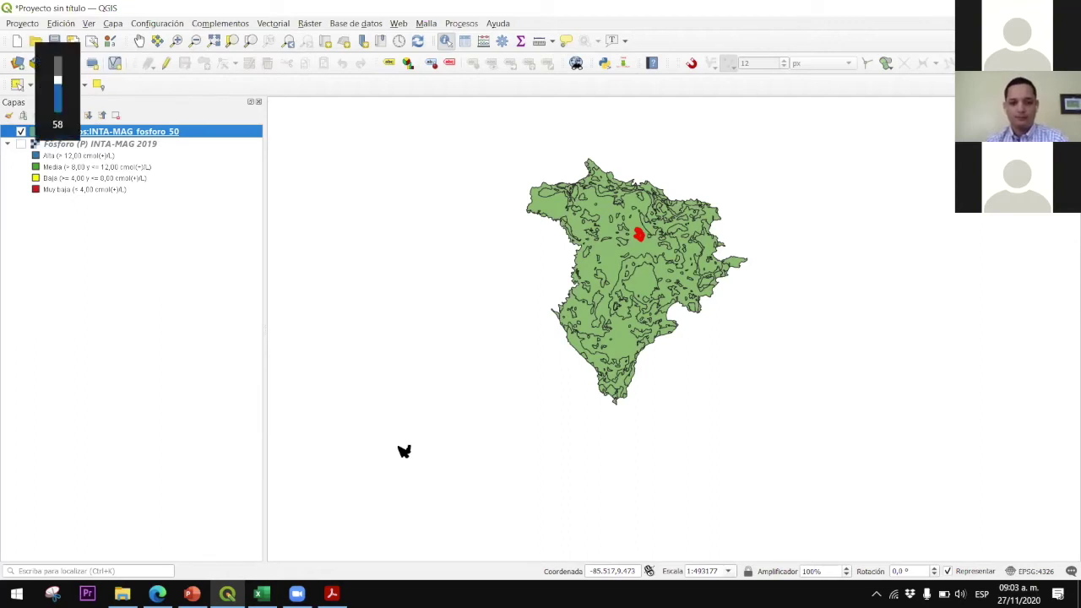
key(XF86AudioLowerVolume)
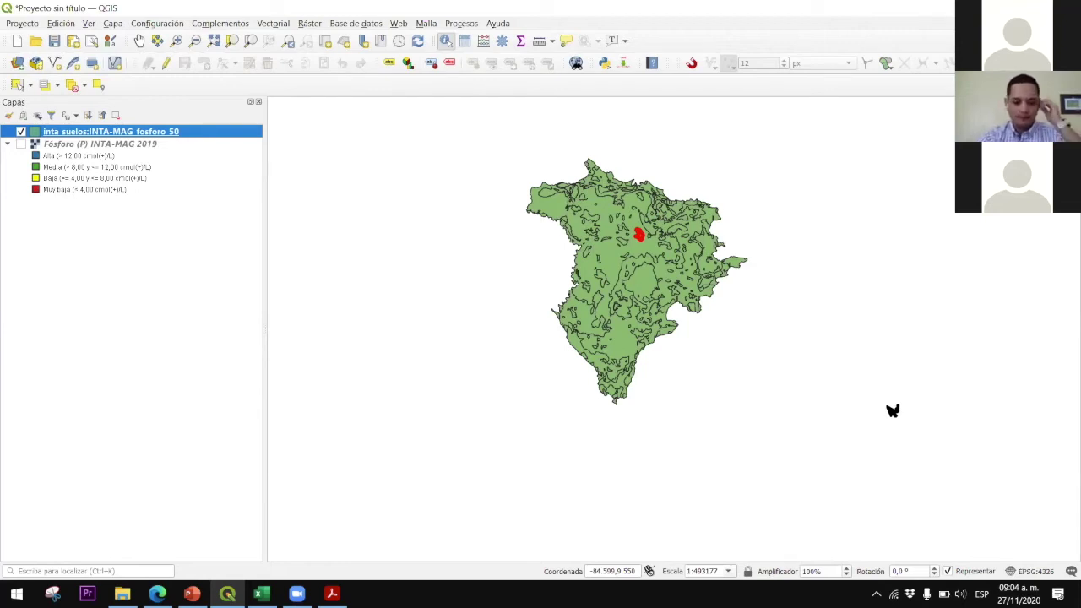
key(XF86AudioRaiseVolume)
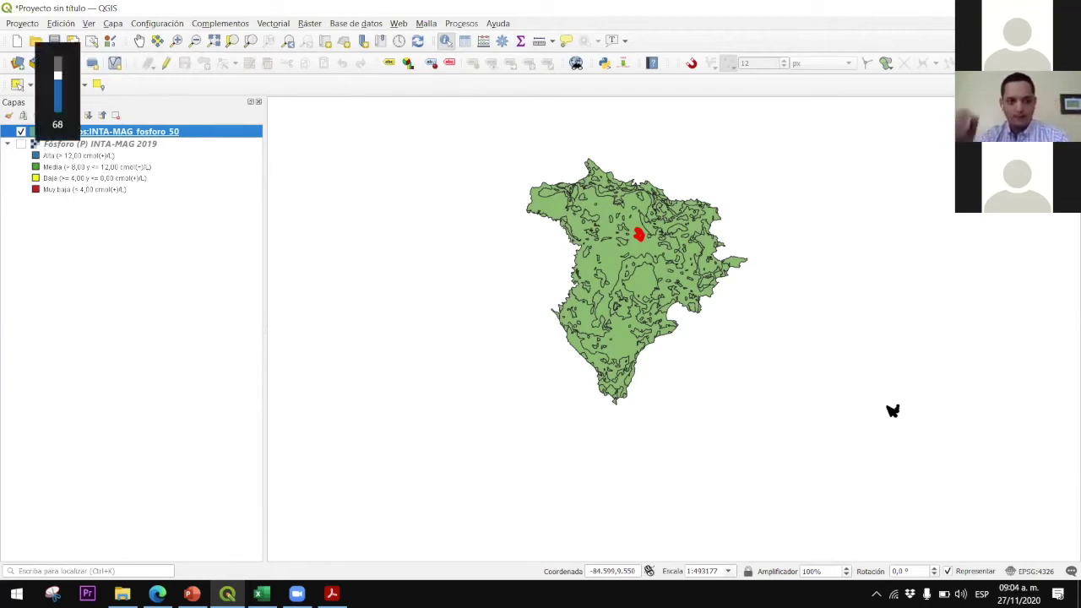
key(XF86AudioRaiseVolume)
key(XF86AudioRaiseVolume)
key(XF86AudioRaiseVolume)
key(XF86AudioRaiseVolume)
key(XF86AudioRaiseVolume)
key(XF86AudioRaiseVolume)
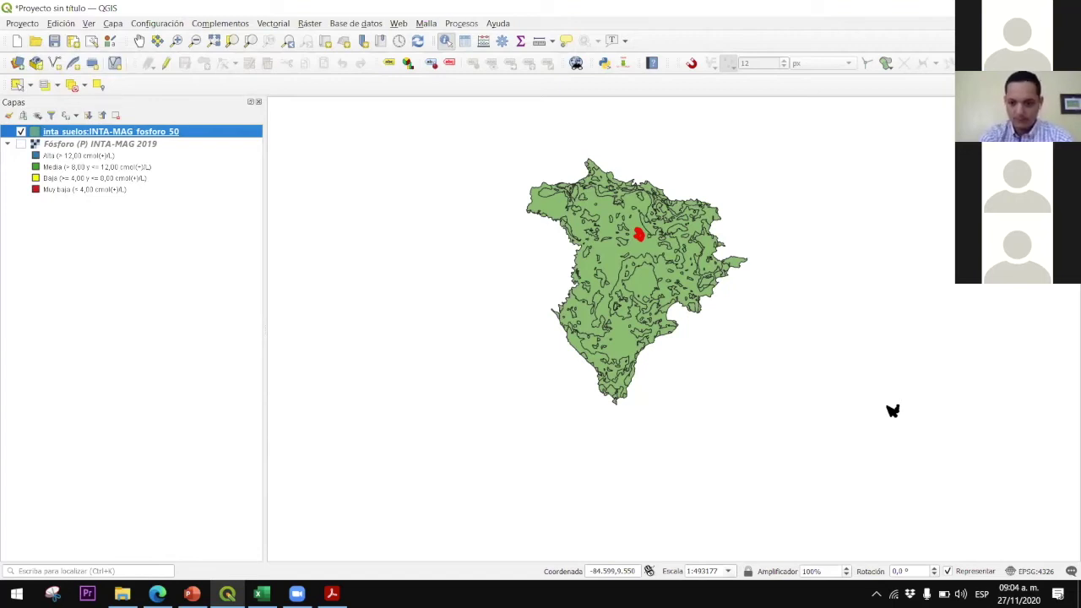
key(XF86AudioRaiseVolume)
key(XF86AudioRaiseVolume)
key(XF86AudioRaiseVolume)
key(XF86AudioRaiseVolume)
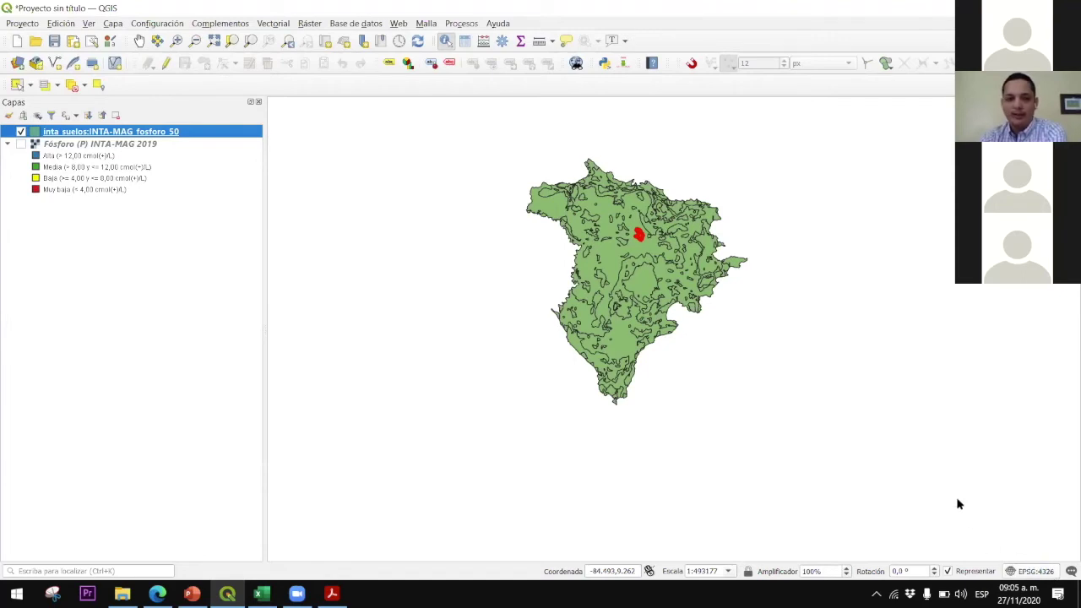
Set the project coordinate system to CR05 / CRTM05
key(ctrl+shift+p)
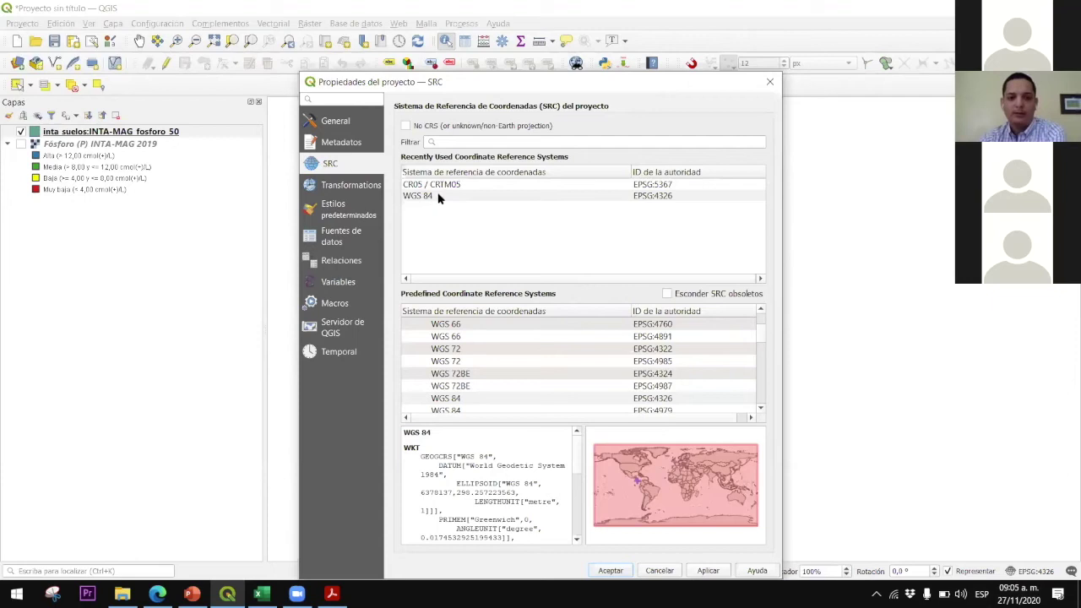
click(461, 186)
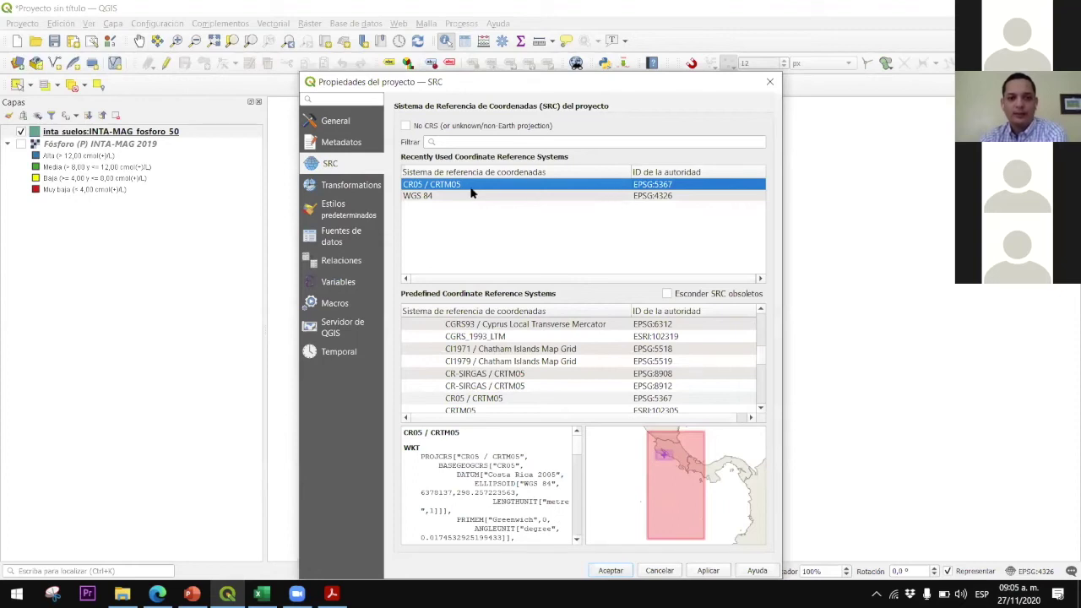
click(770, 81)
Assign EPSG:5367 CR05 / CRTM05 to the phosphorus layer, then show the XYZ data sources
right_click(111, 133)
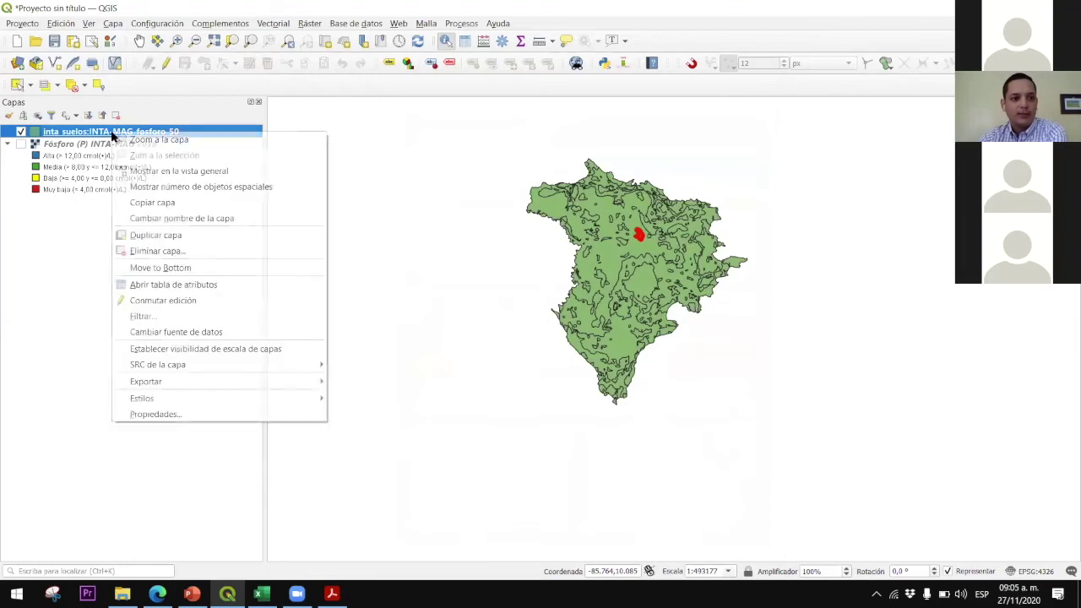
click(155, 413)
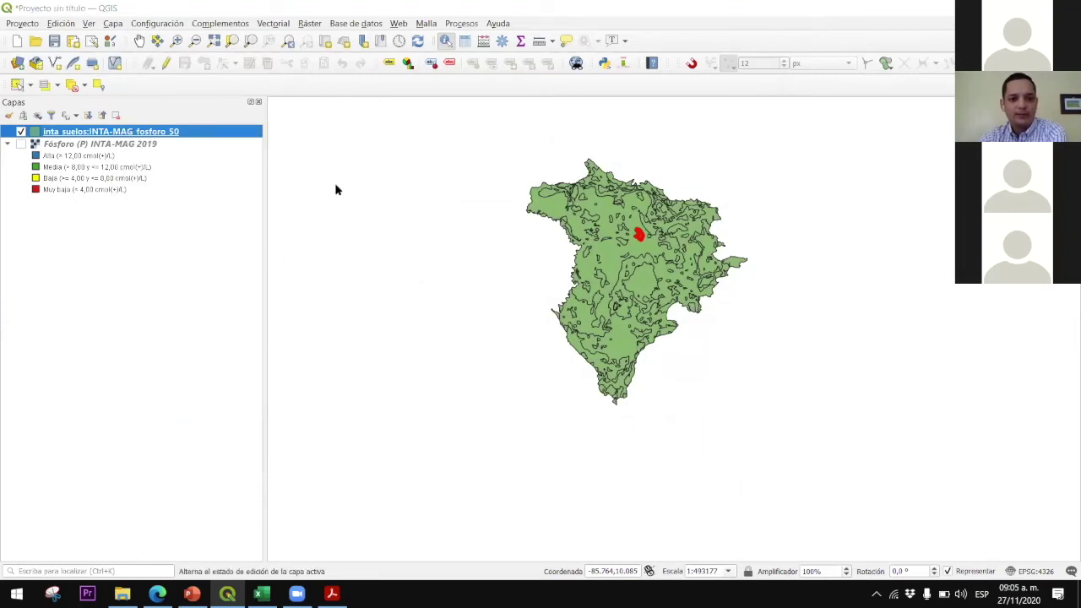
click(302, 157)
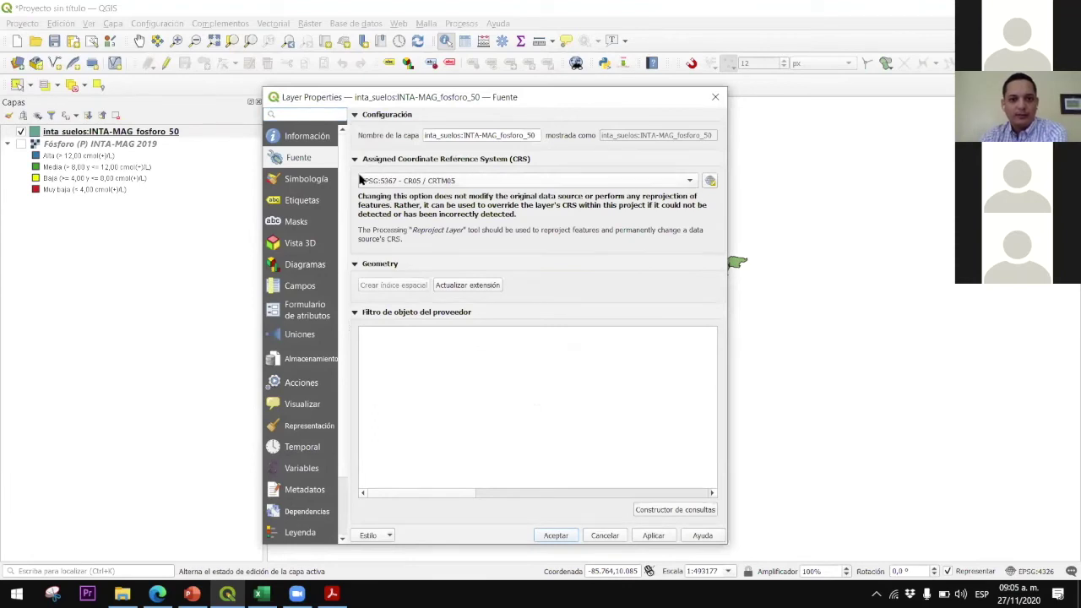
click(445, 180)
click(438, 180)
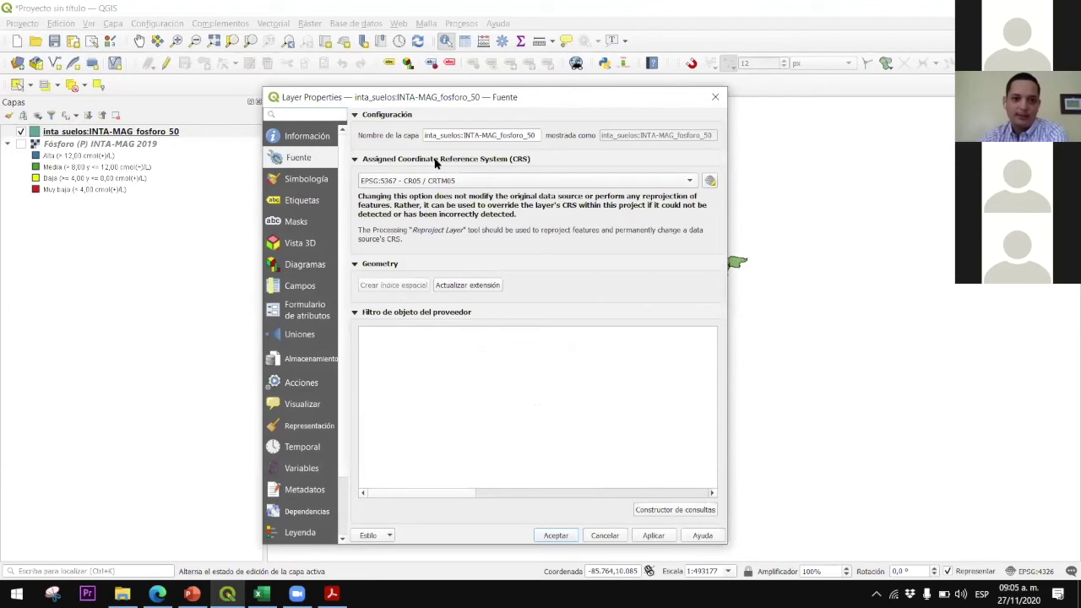
click(462, 180)
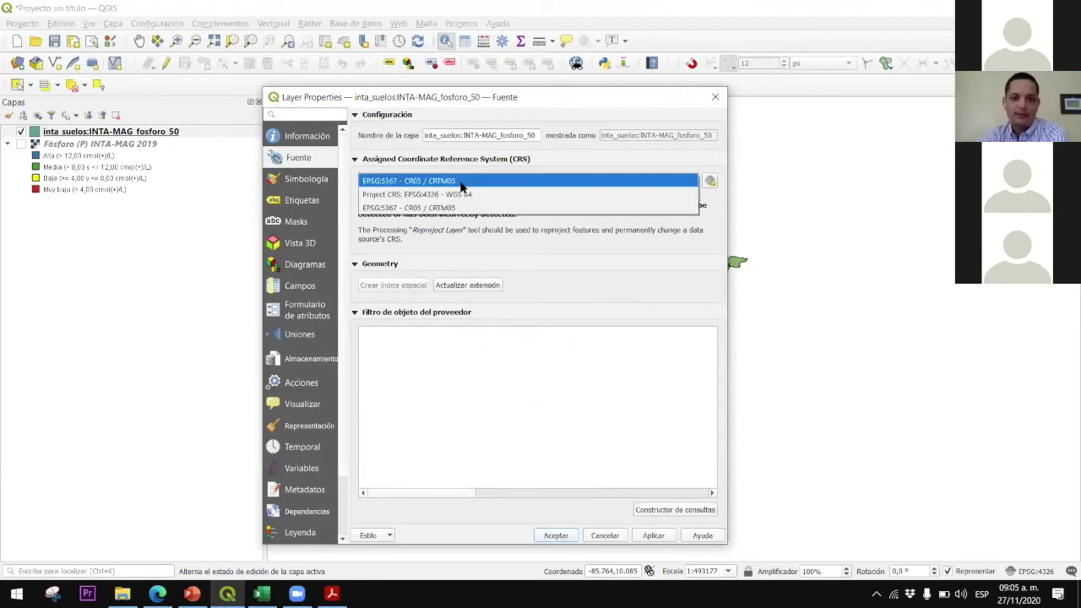
click(452, 208)
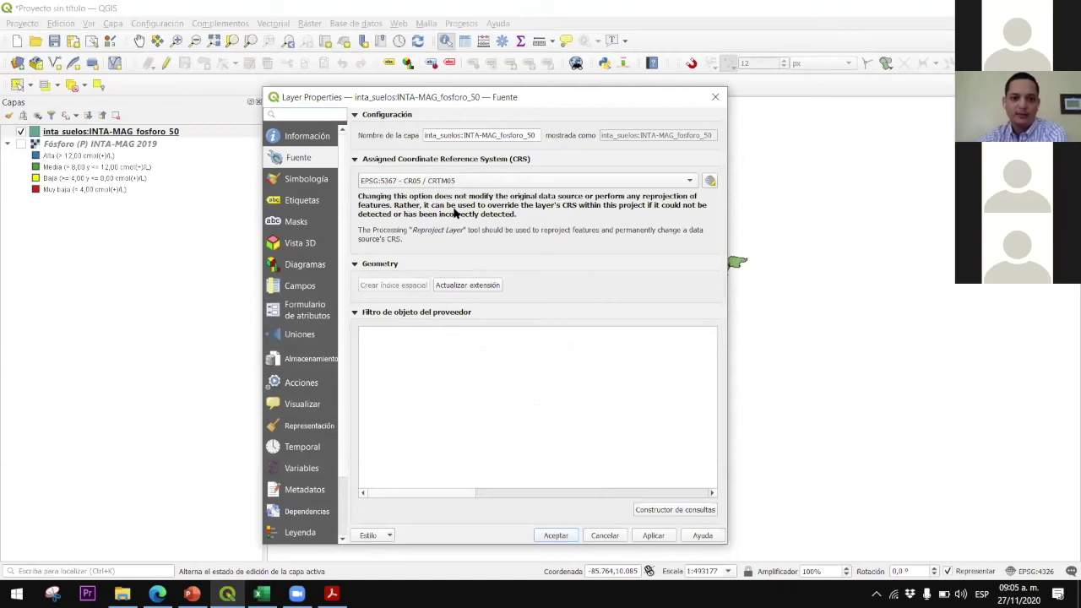
click(654, 536)
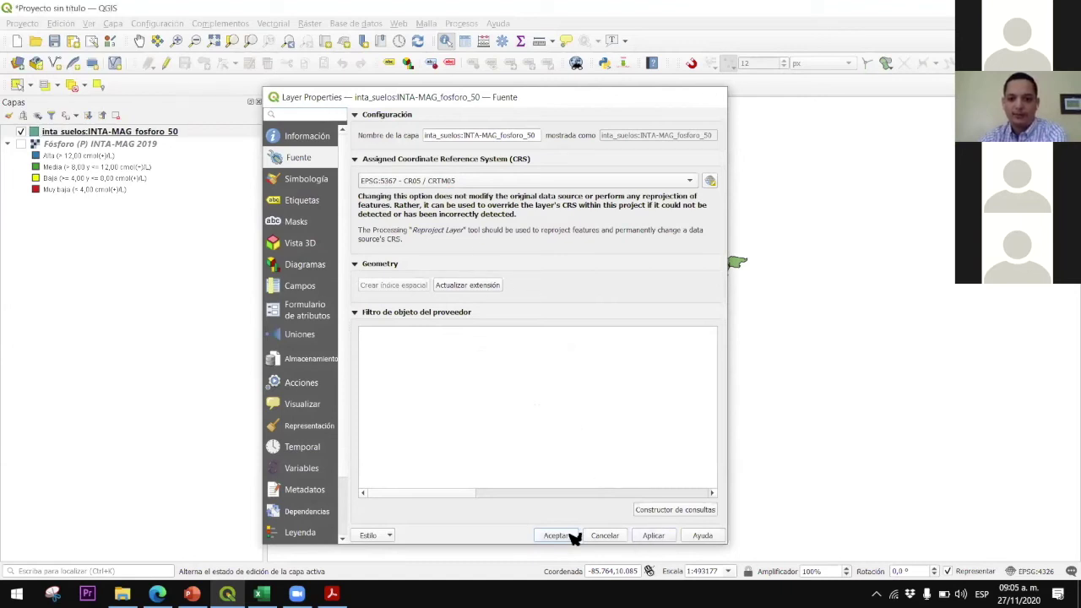
click(557, 536)
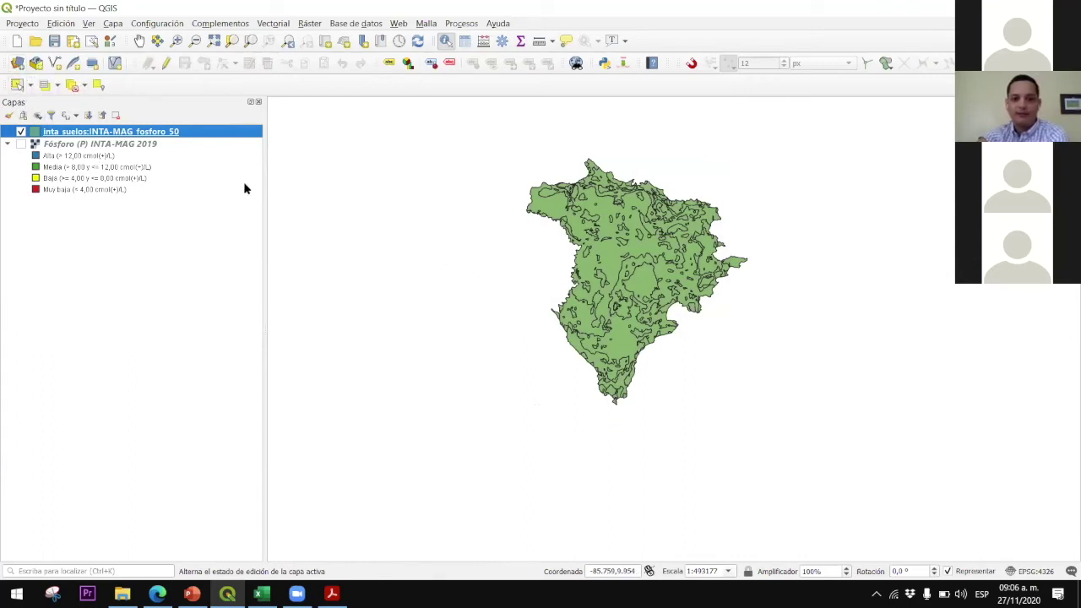
click(17, 63)
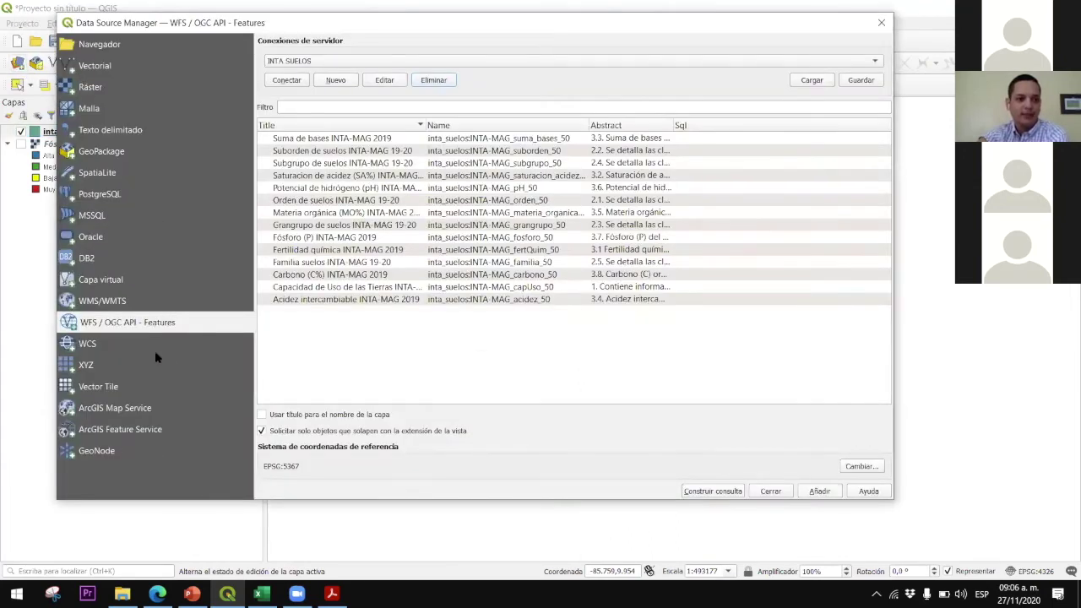
click(91, 367)
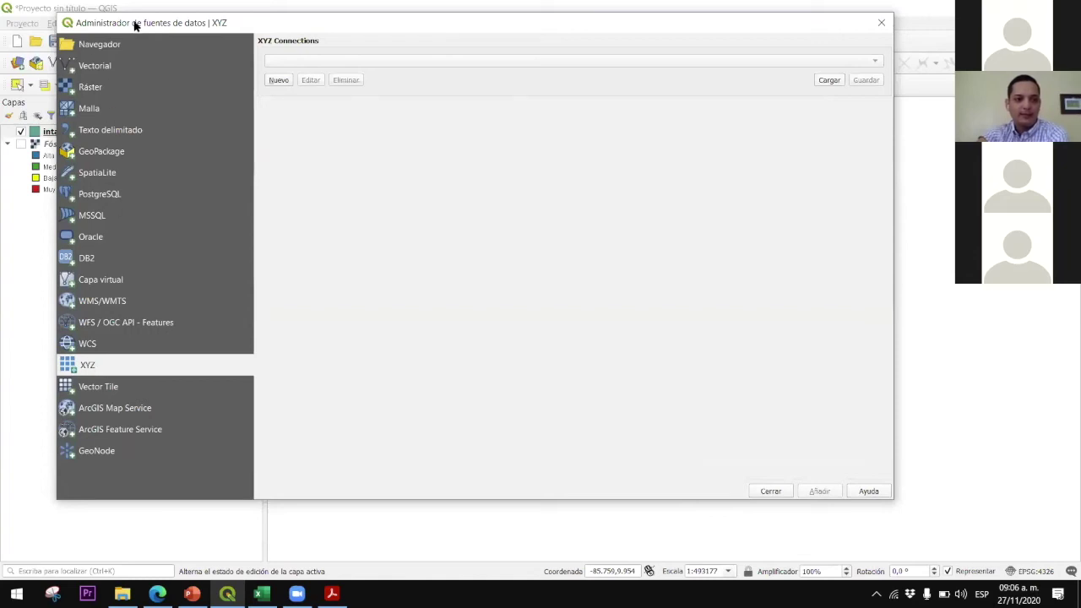
Create a new XYZ tile connection named 'Google Hibrido'
drag(135, 25, 152, 27)
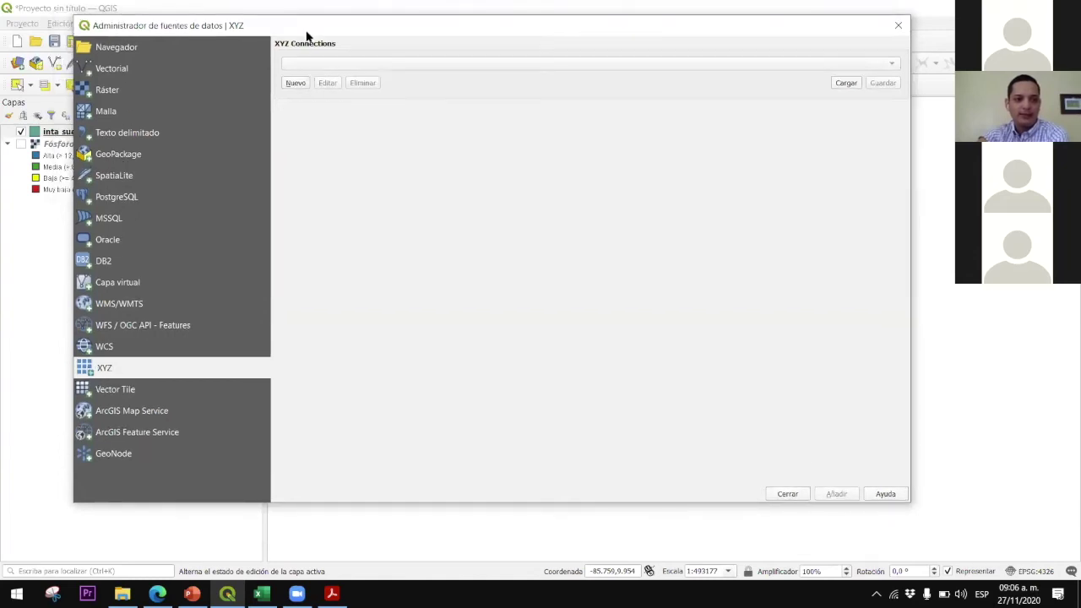
click(296, 82)
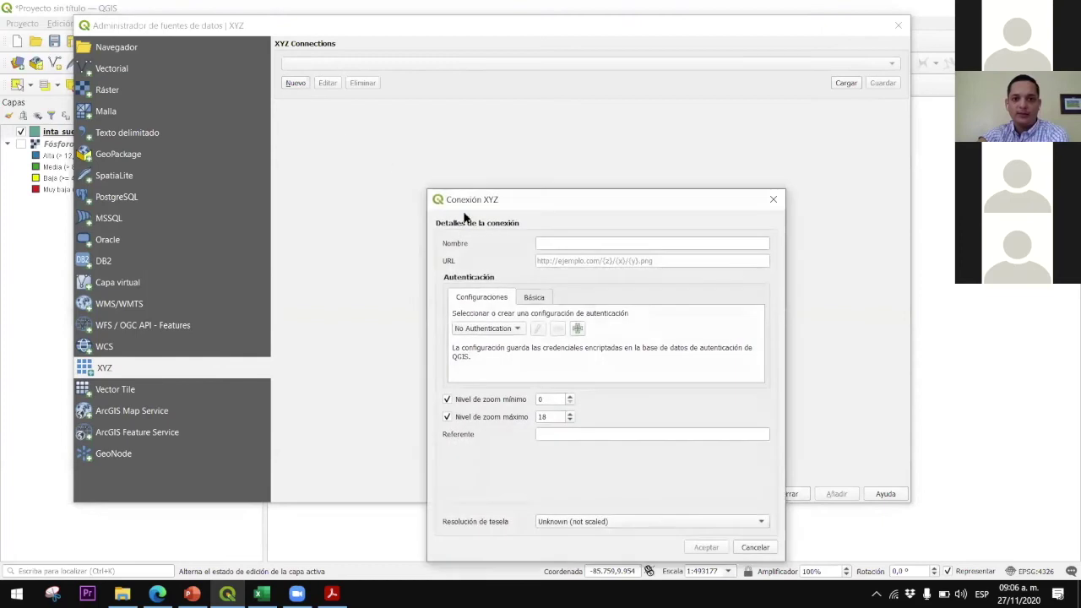
drag(517, 199, 523, 143)
click(561, 188)
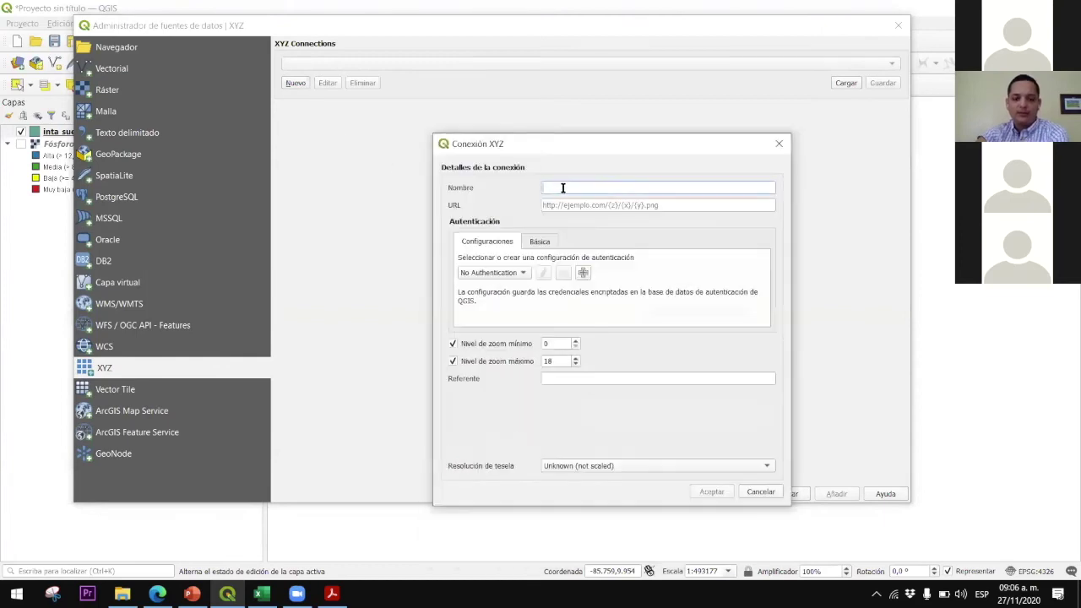
text(Goog)
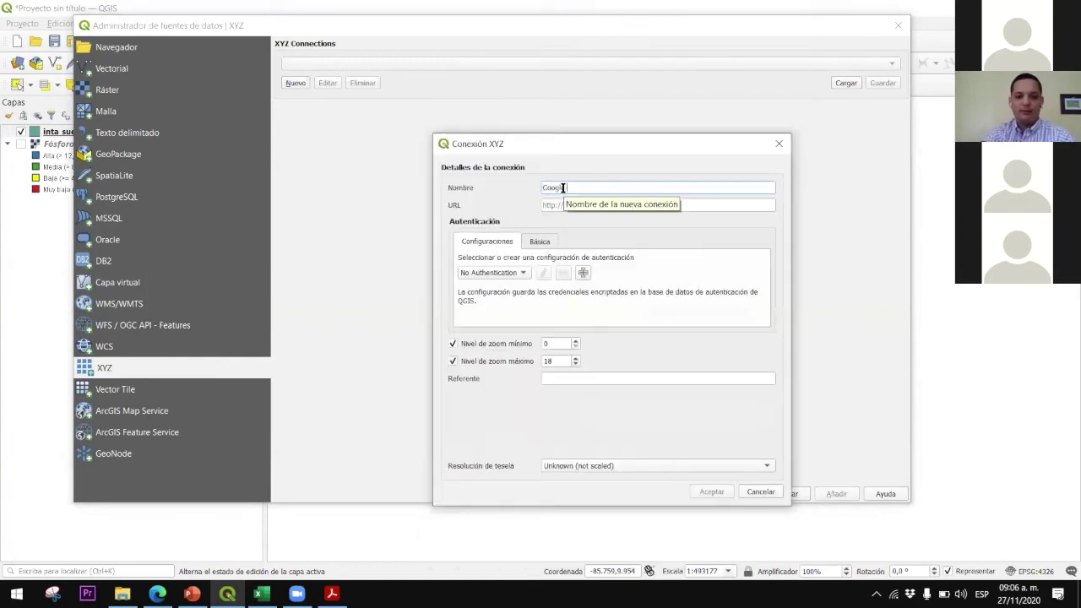
text(le Hibrido)
click(547, 207)
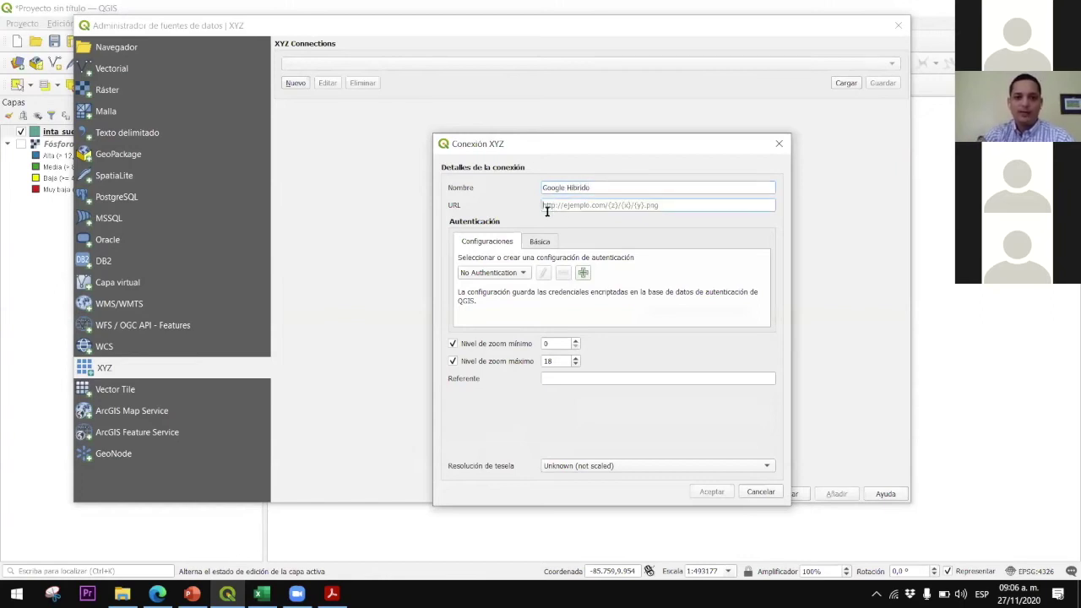
click(332, 594)
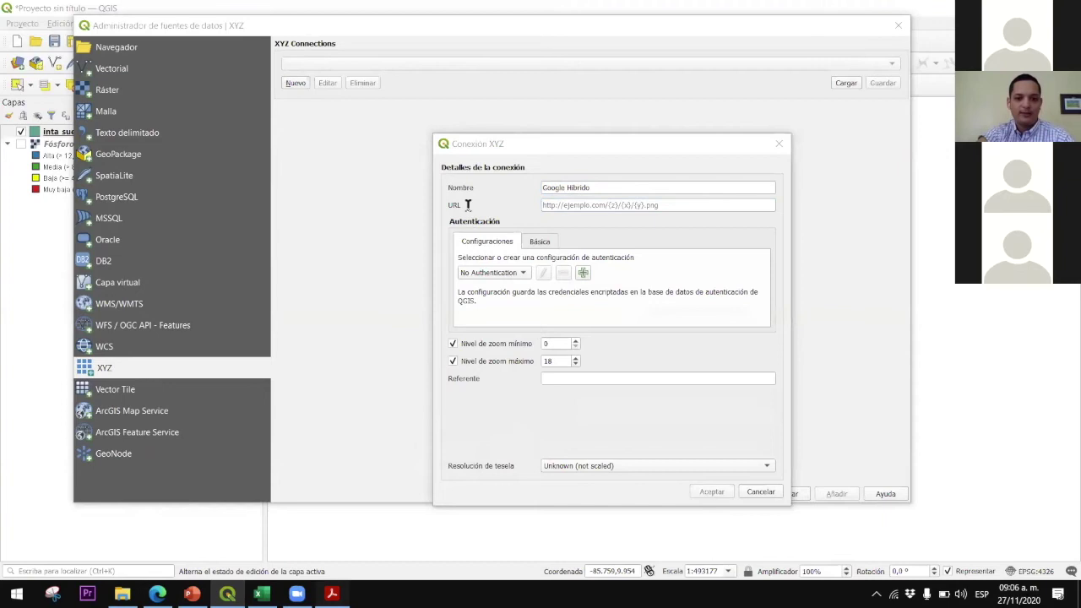
Scroll the PDF manual to the Google tile link in section 3.8
scroll(429, 223, down, 1)
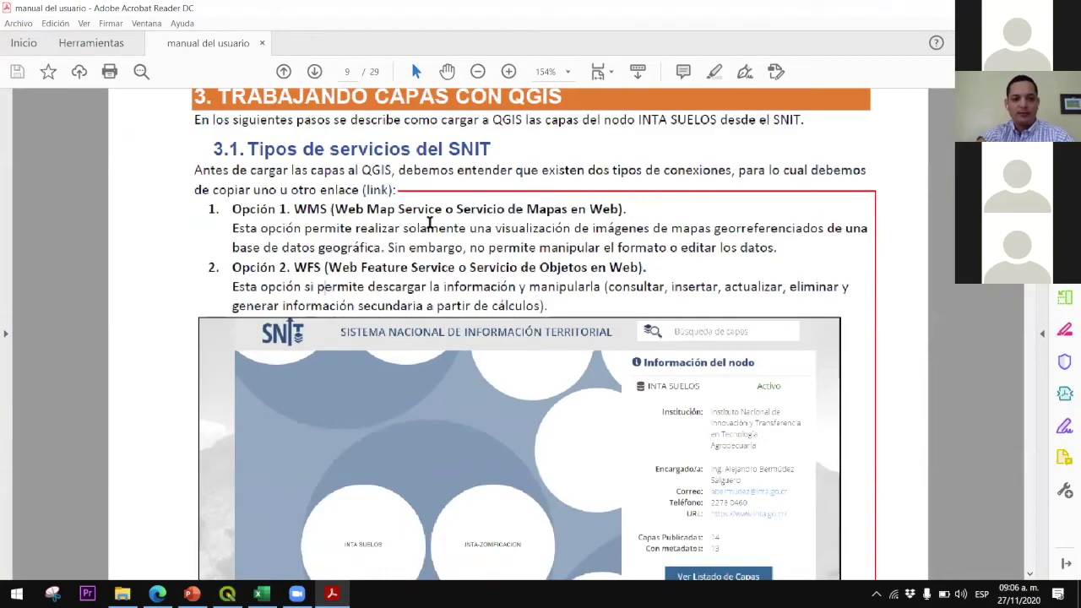
scroll(430, 222, down, 5)
scroll(429, 222, down, 10)
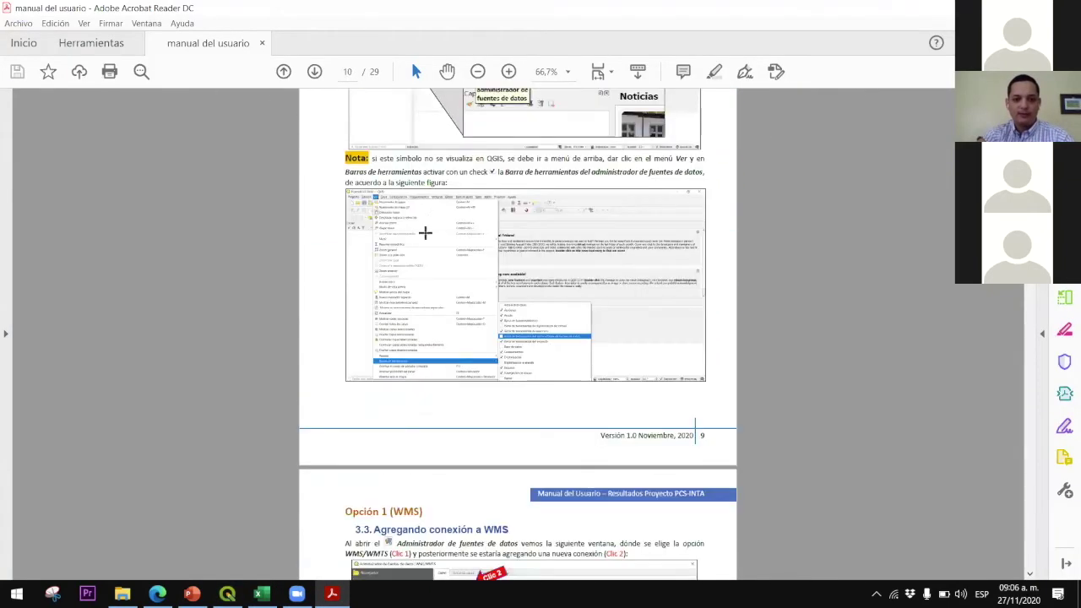
scroll(425, 232, down, 20)
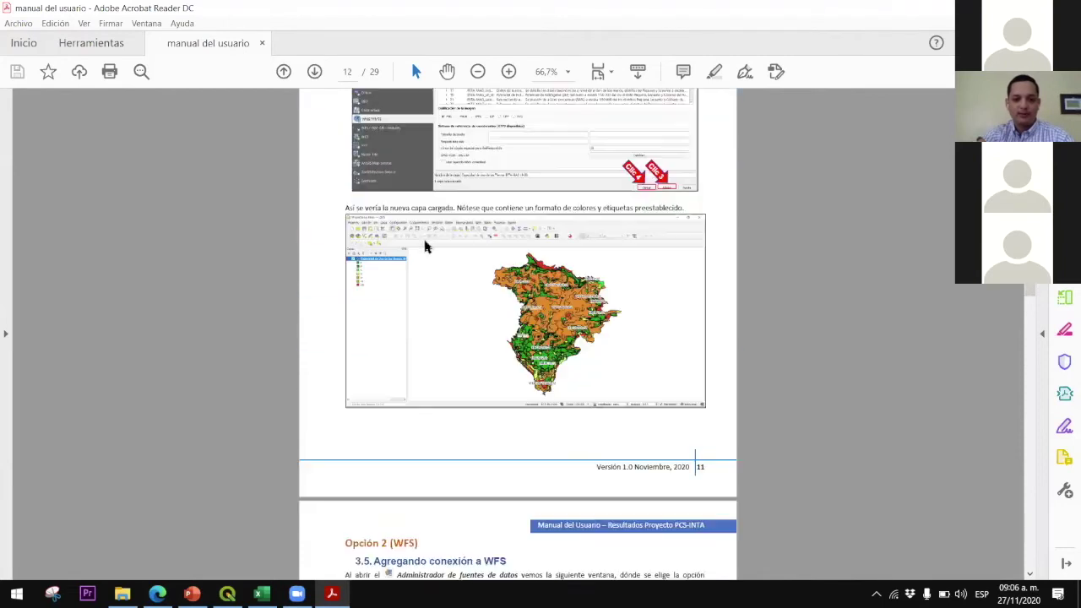
scroll(425, 246, down, 20)
scroll(429, 244, down, 10)
scroll(456, 256, down, 15)
scroll(458, 287, down, 8)
scroll(470, 260, up, 8)
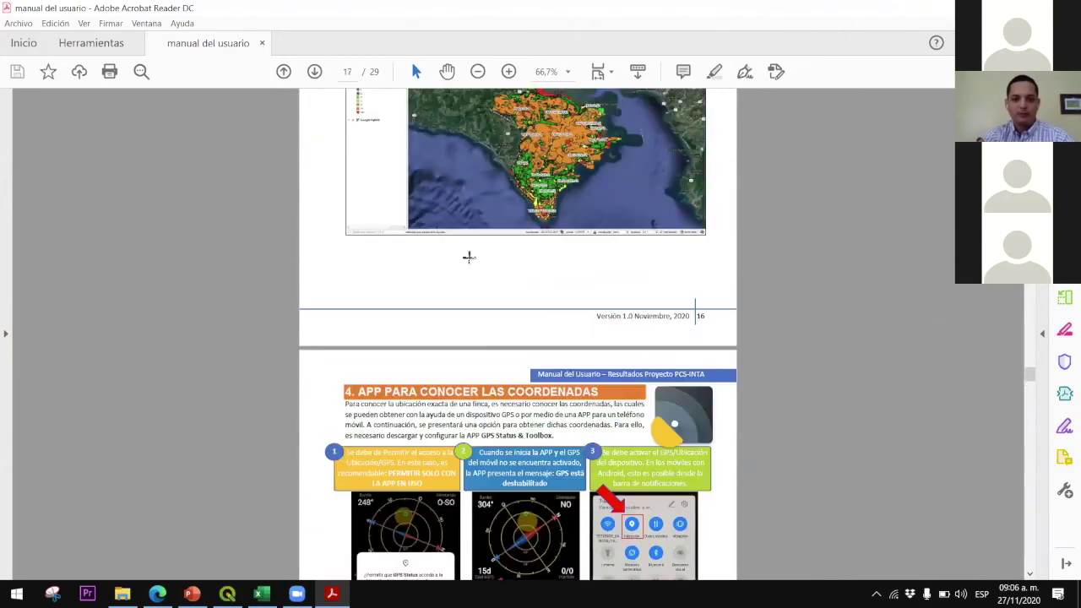
scroll(470, 257, up, 6)
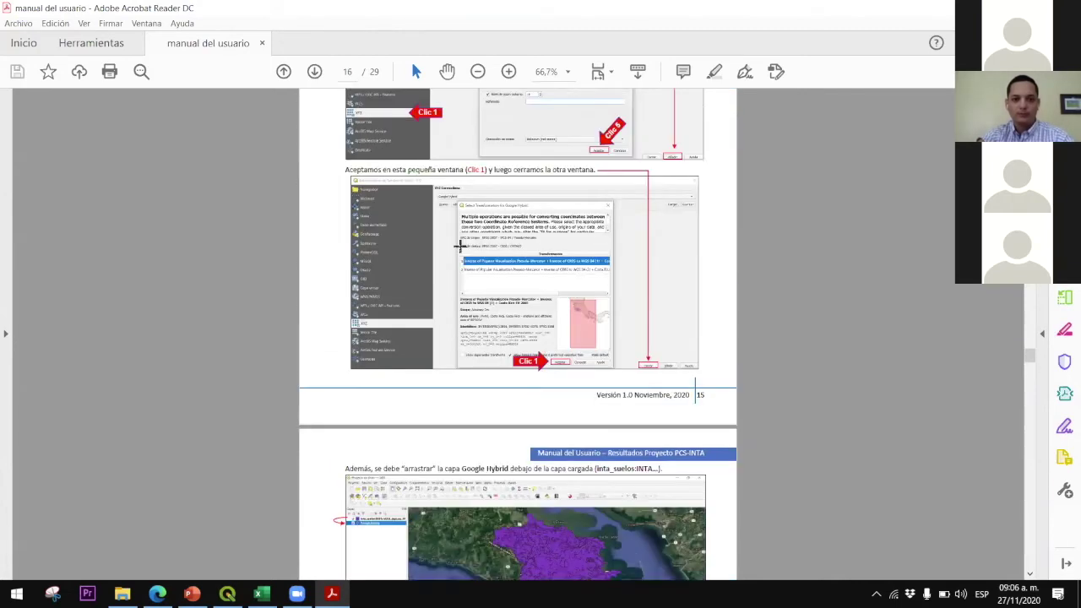
scroll(460, 245, up, 4)
scroll(495, 157, up, 2)
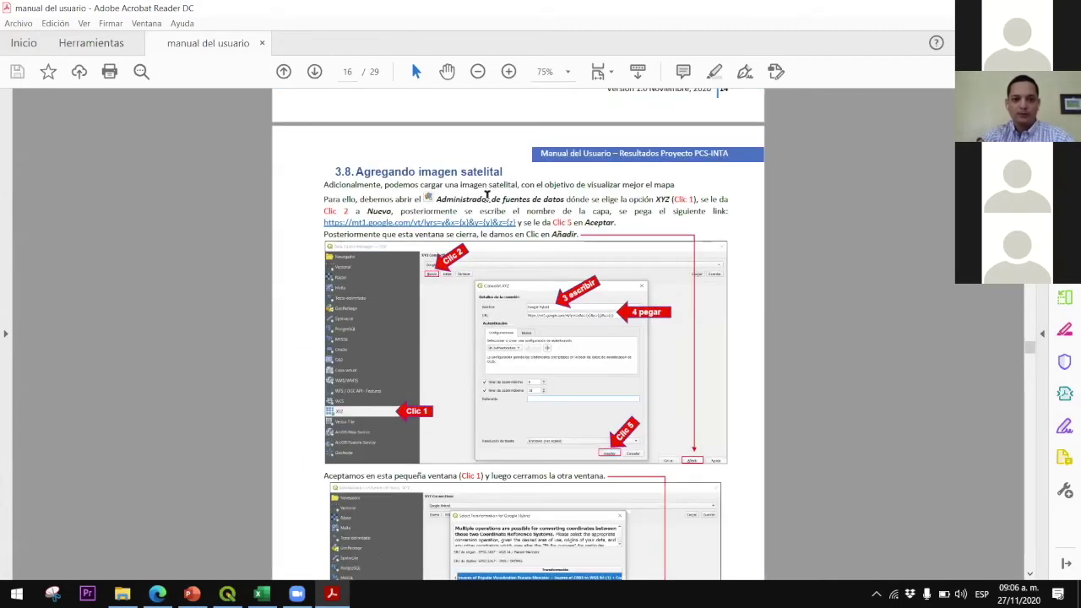
scroll(499, 218, up, 2)
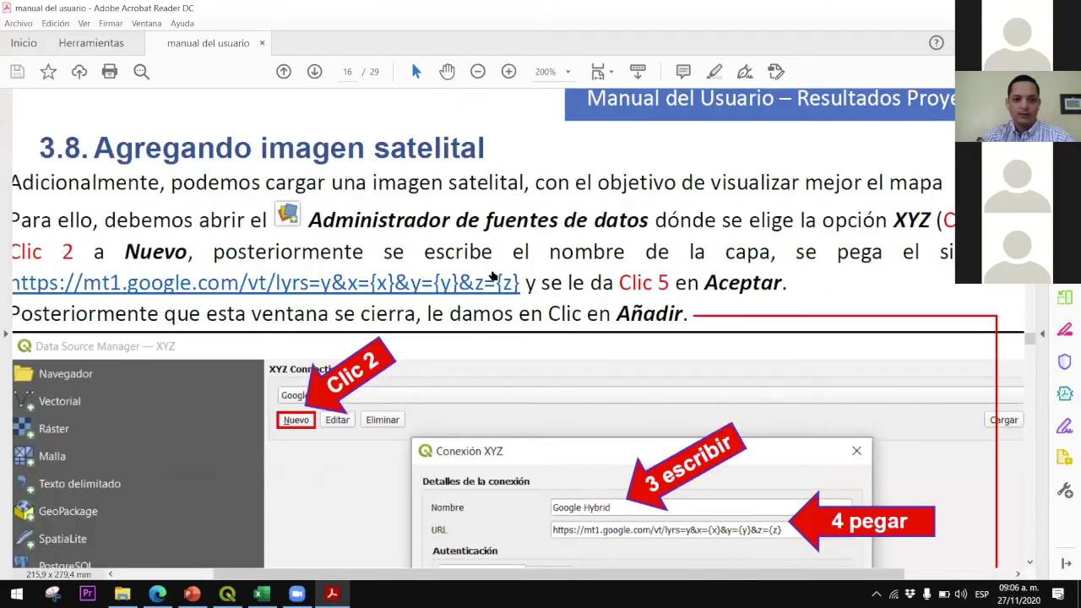
scroll(492, 272, down, 1)
right_click(492, 272)
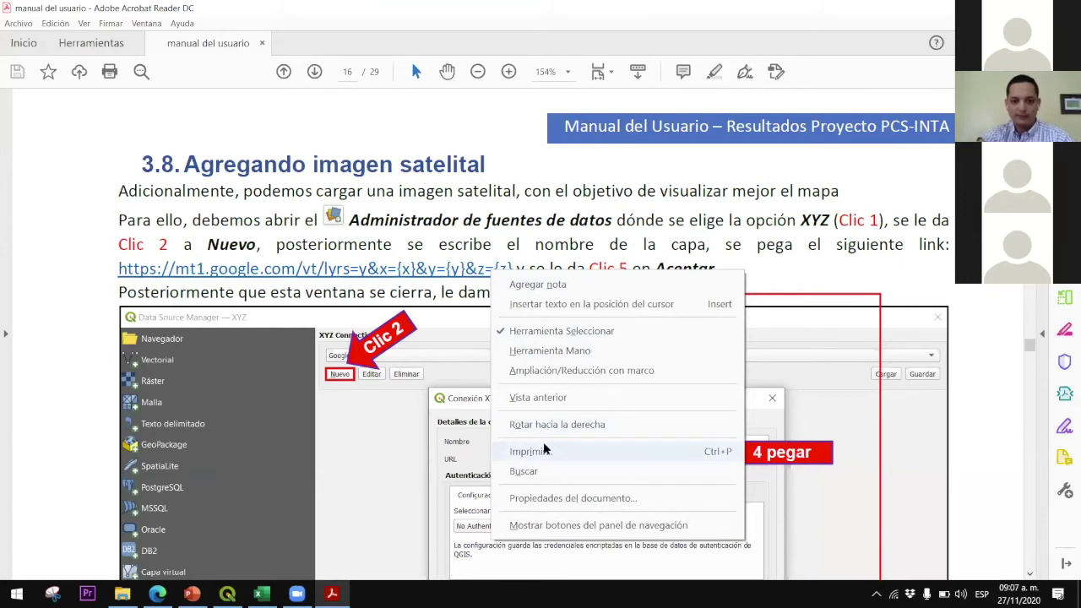
click(182, 258)
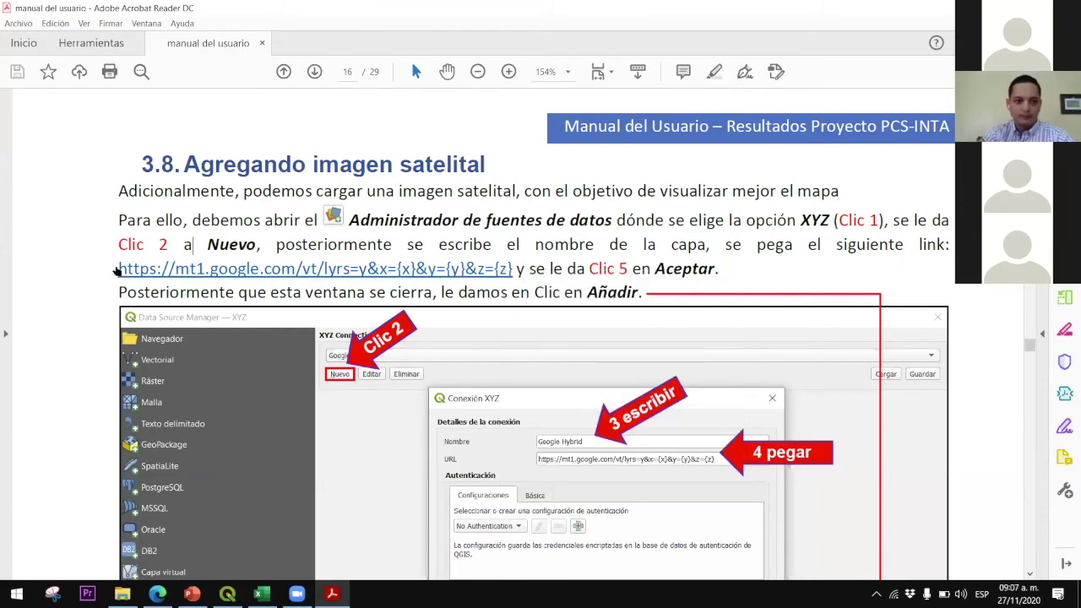
mouse_move(118, 269)
mouse_down()
mouse_move(511, 246)
mouse_move(511, 271)
mouse_up()
key(ctrl+c)
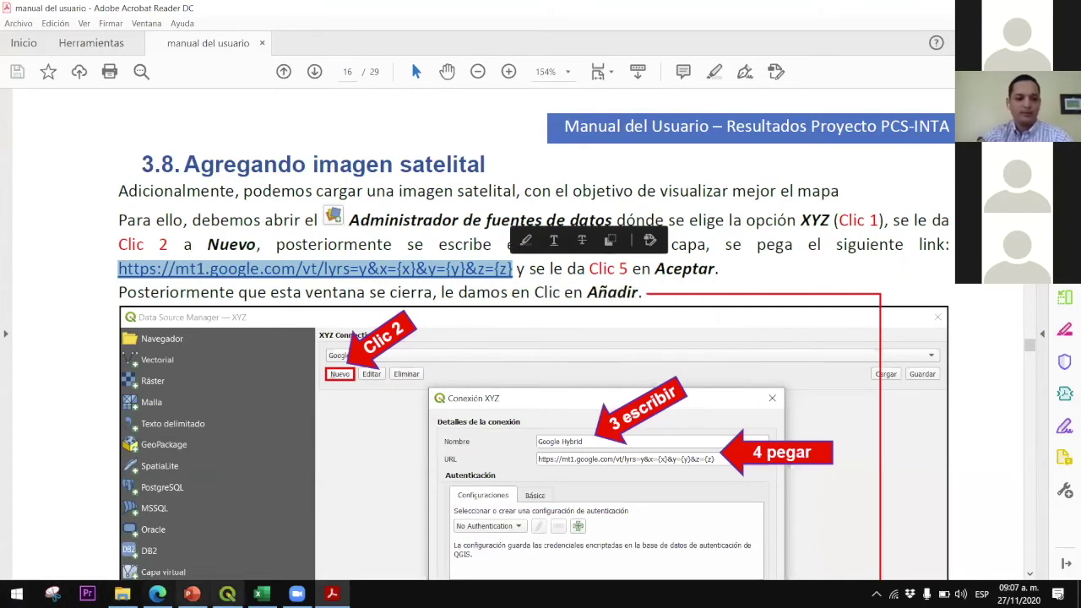
key(alt+Tab)
key(ctrl+v)
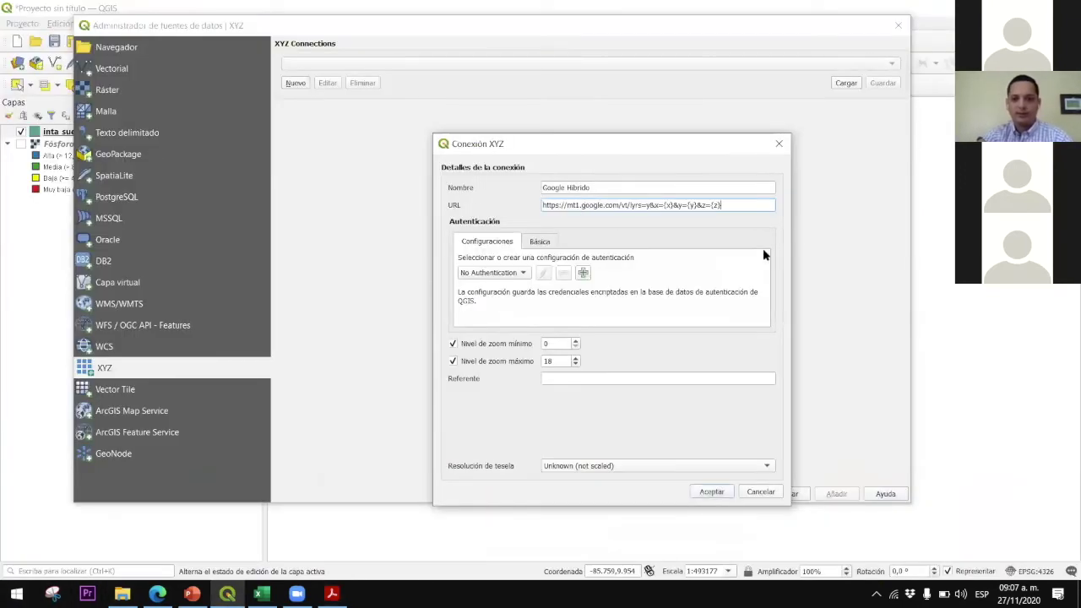
Save the Google Hibrido connection and add its satellite imagery as the top map layer
click(716, 493)
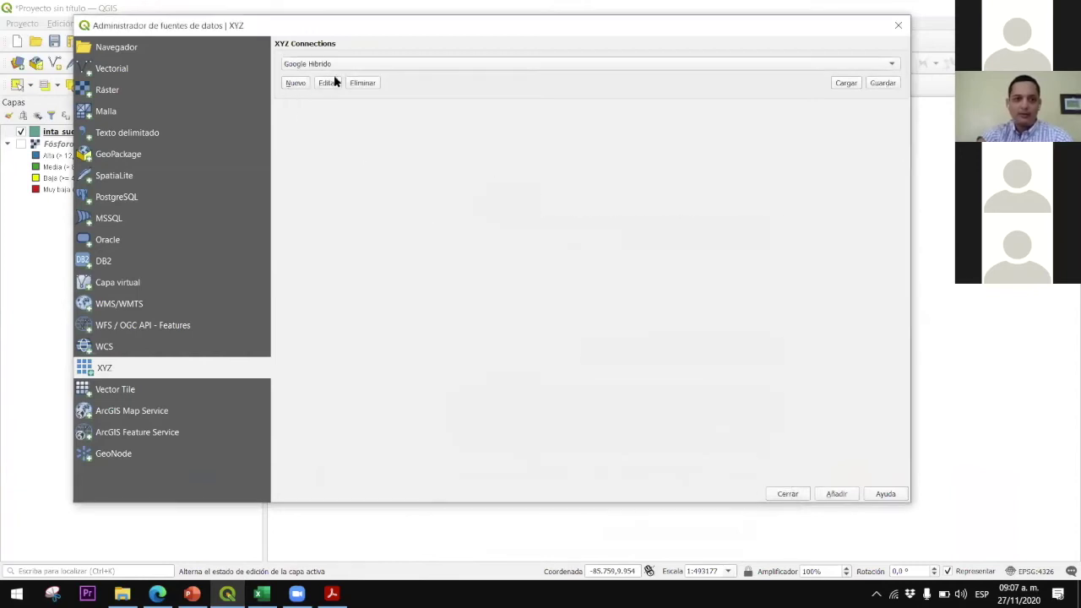
drag(520, 25, 450, 16)
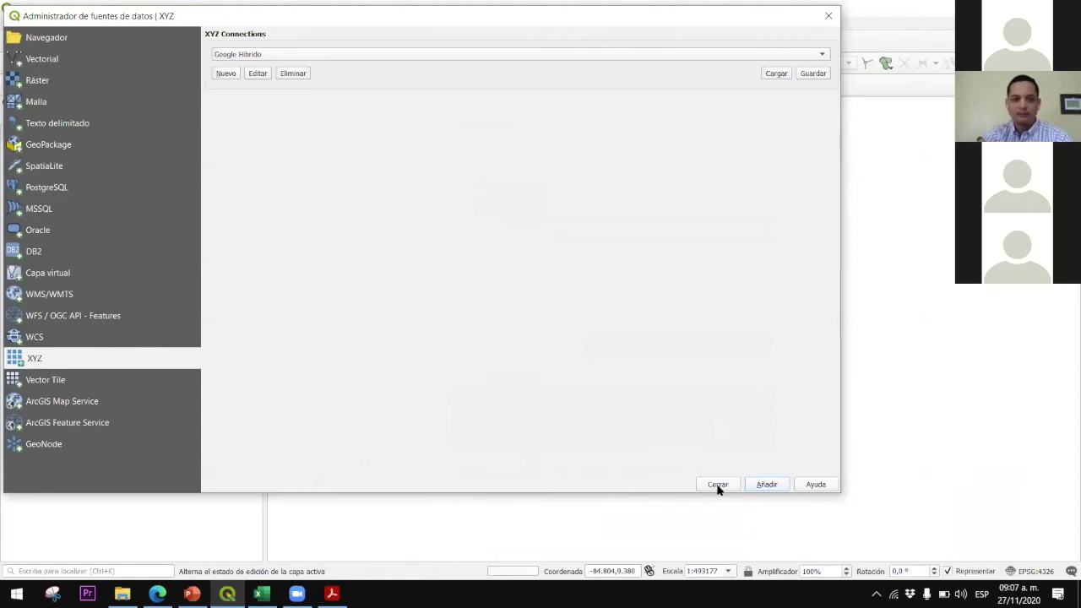
click(718, 484)
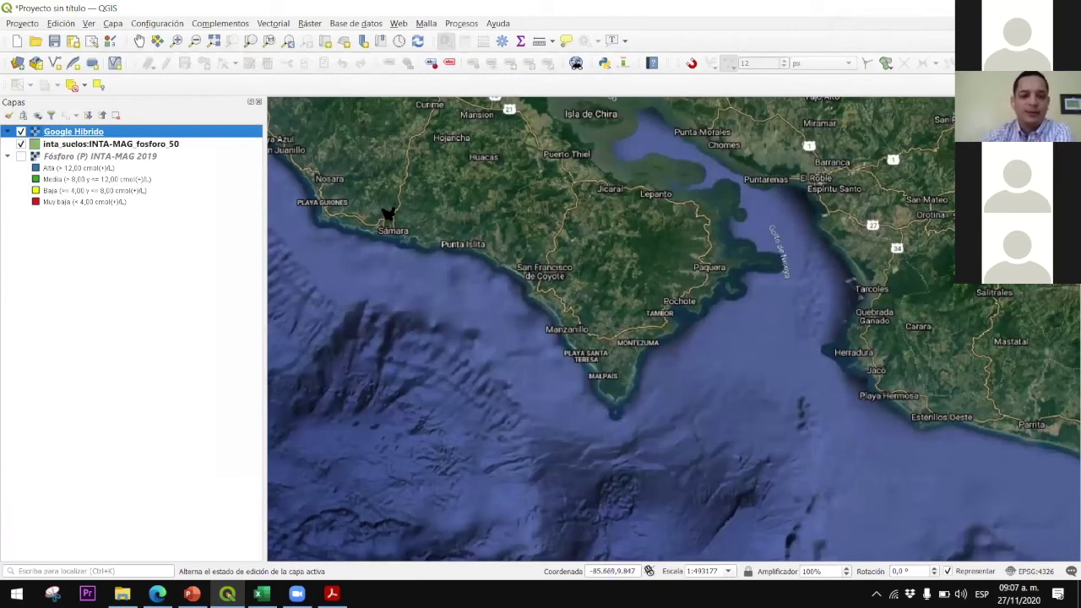
Move Google Hibrido below the INTA-MAG fosforo 50 layer in the layer list
drag(73, 132, 73, 148)
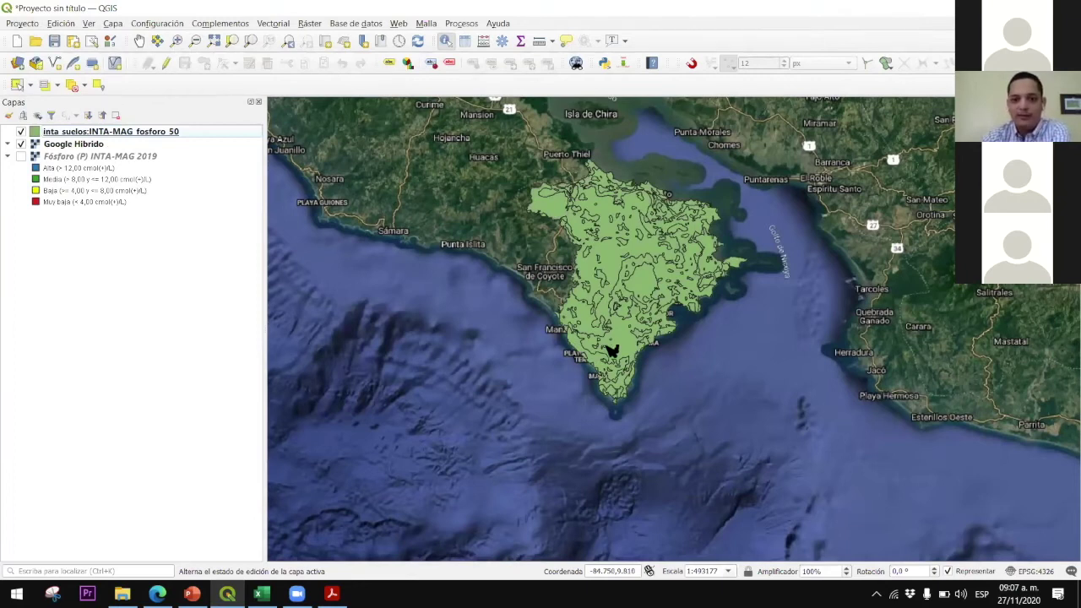
scroll(612, 350, up, 1)
scroll(518, 261, up, 1)
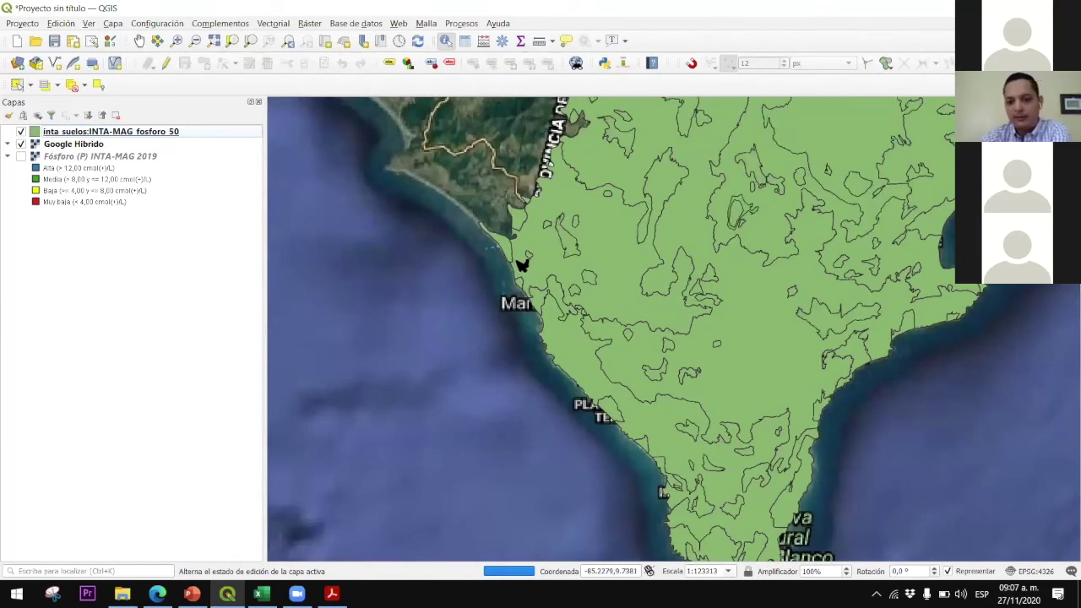
scroll(530, 258, up, 1)
scroll(533, 257, down, 1)
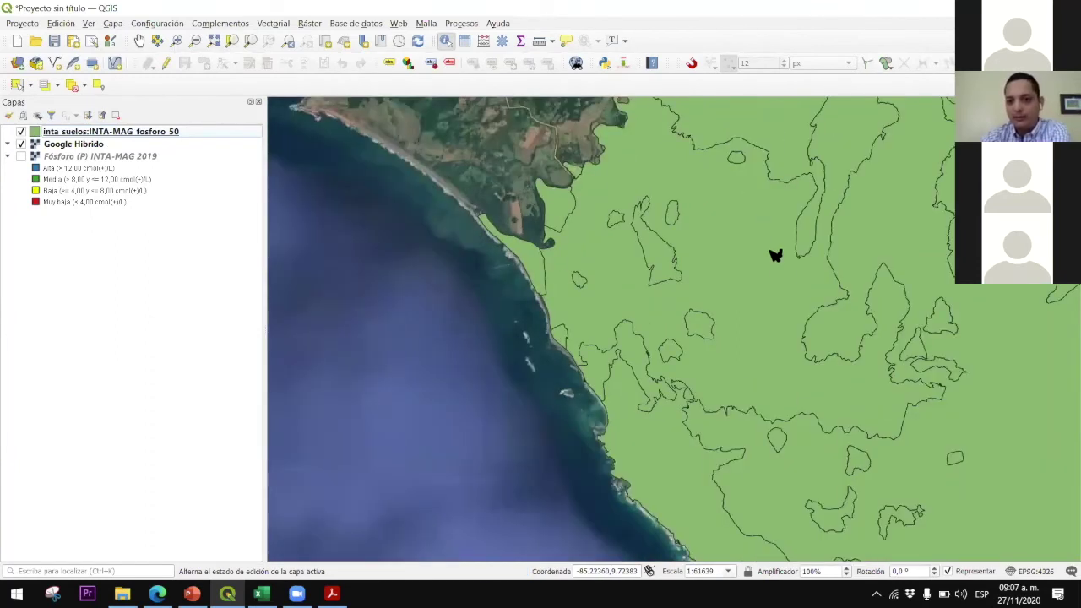
scroll(529, 253, down, 1)
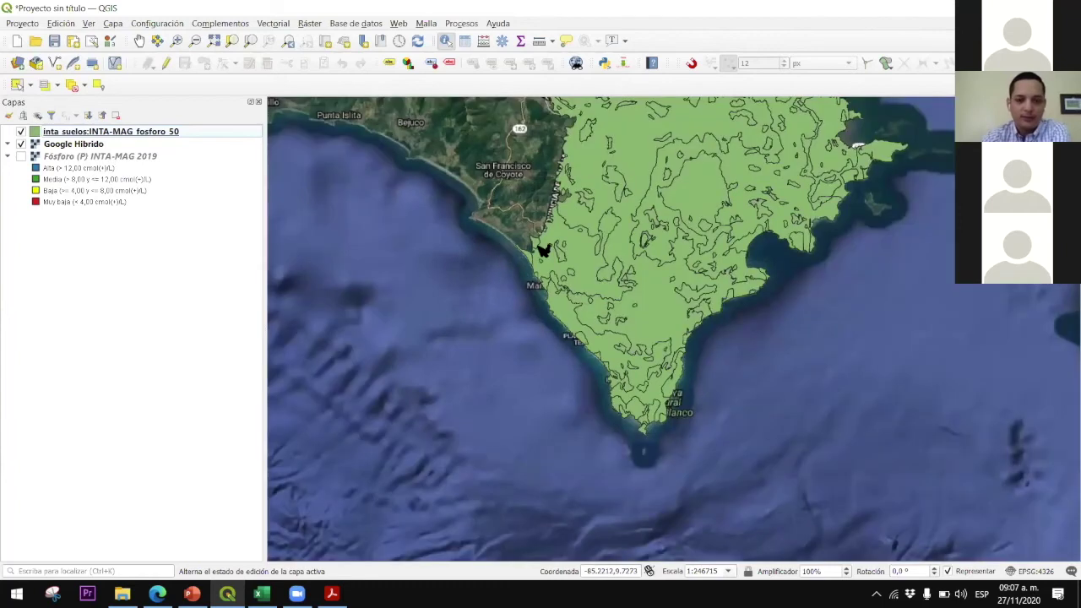
scroll(286, 247, down, 1)
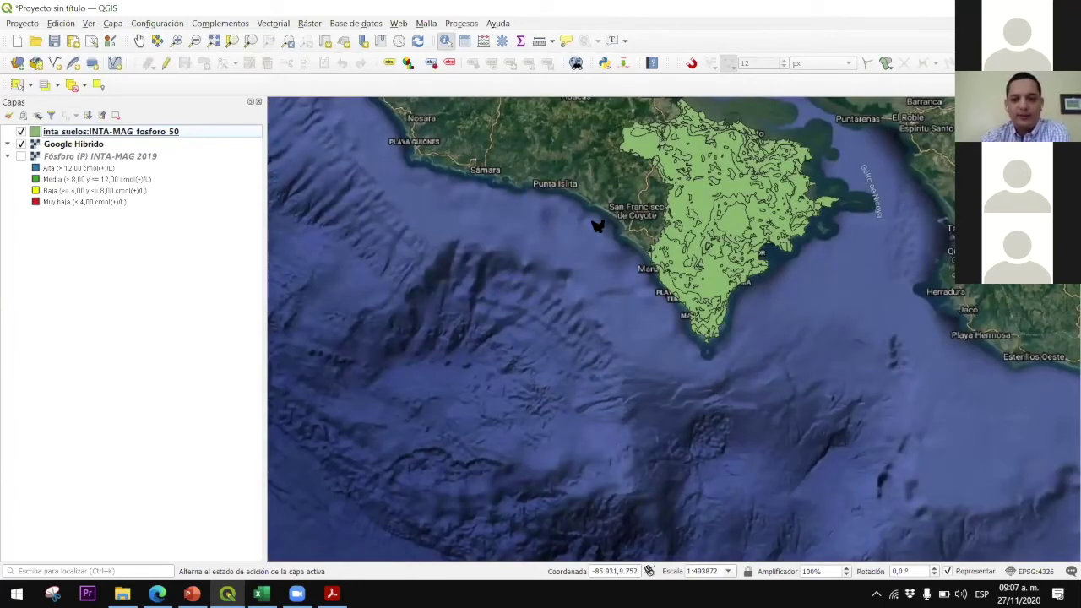
Recentre the map on the Nicoya peninsula and open the fosforo 50 layer's properties
click(138, 42)
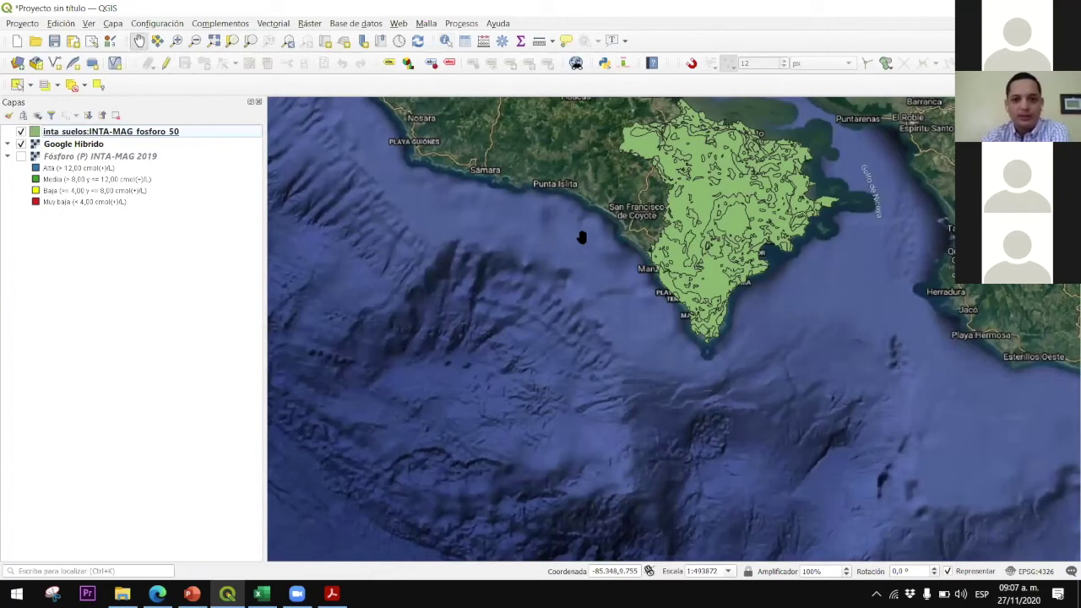
drag(582, 234, 458, 313)
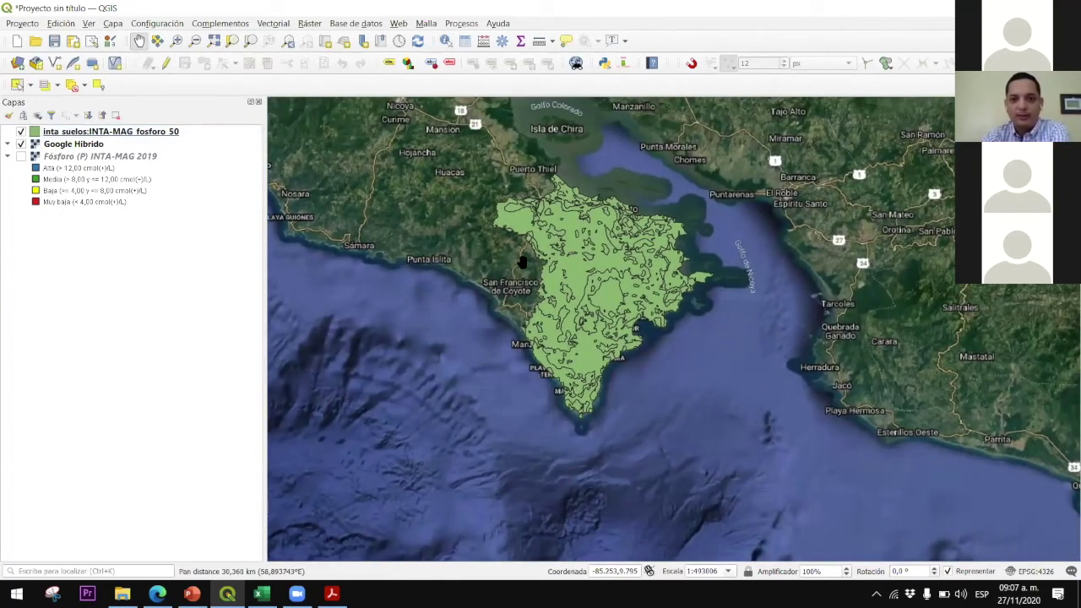
scroll(508, 292, up, 1)
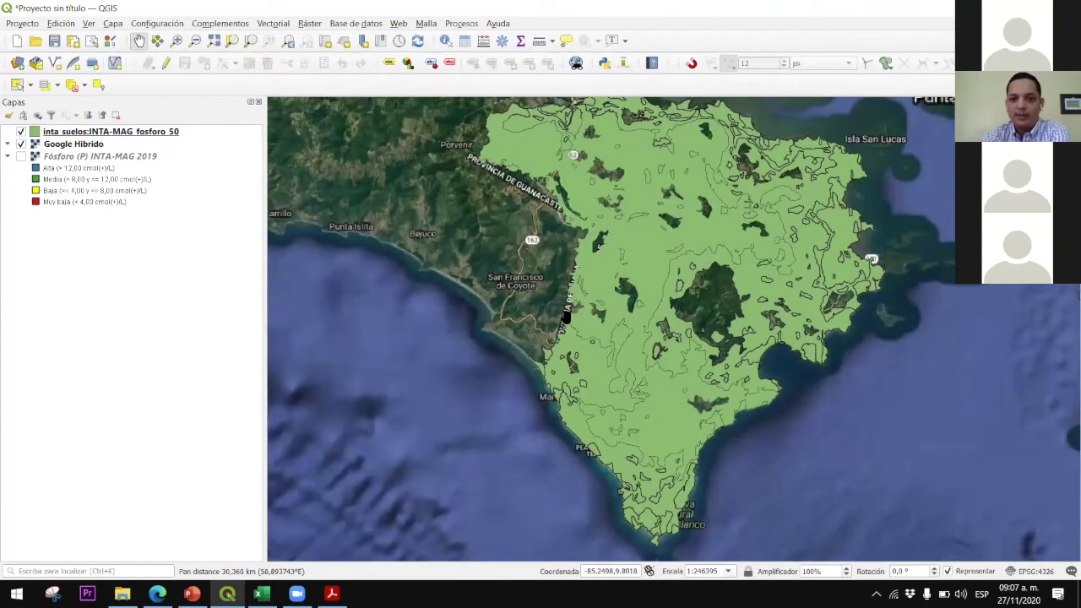
drag(686, 301, 641, 363)
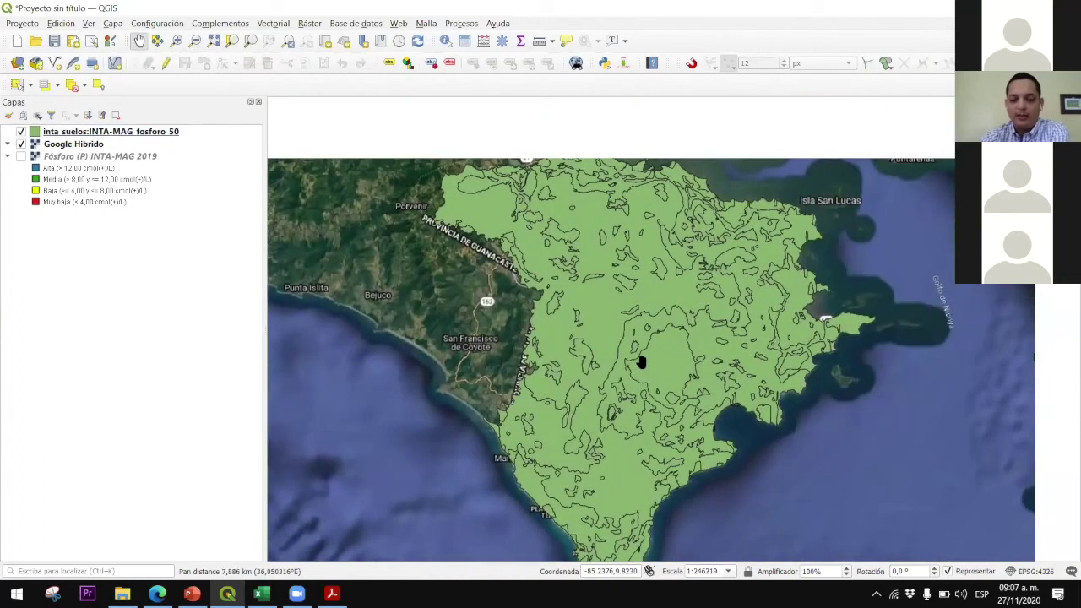
scroll(574, 342, up, 1)
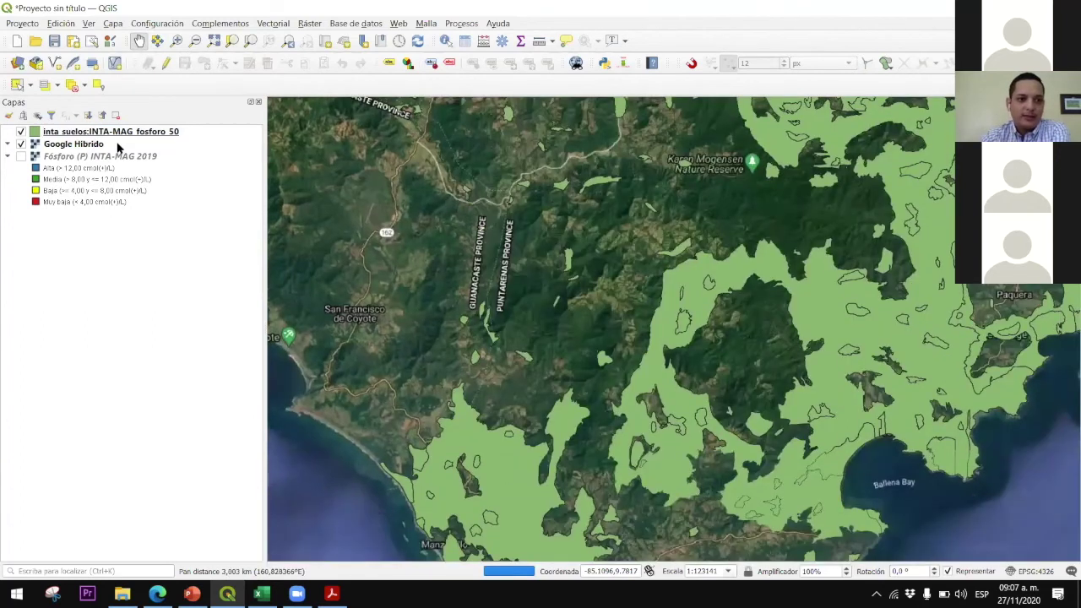
click(102, 133)
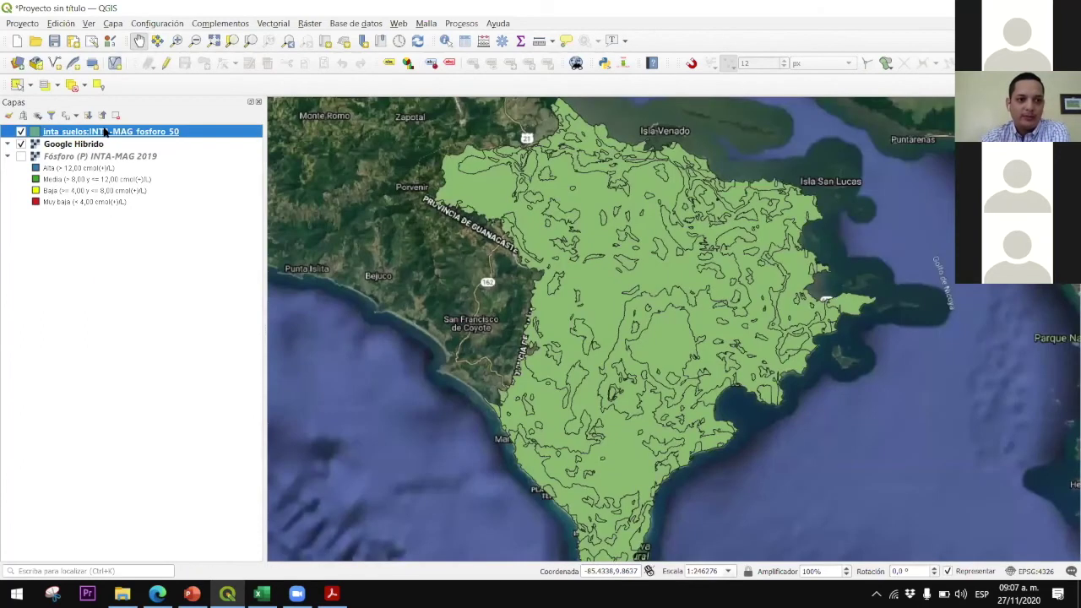
click(166, 413)
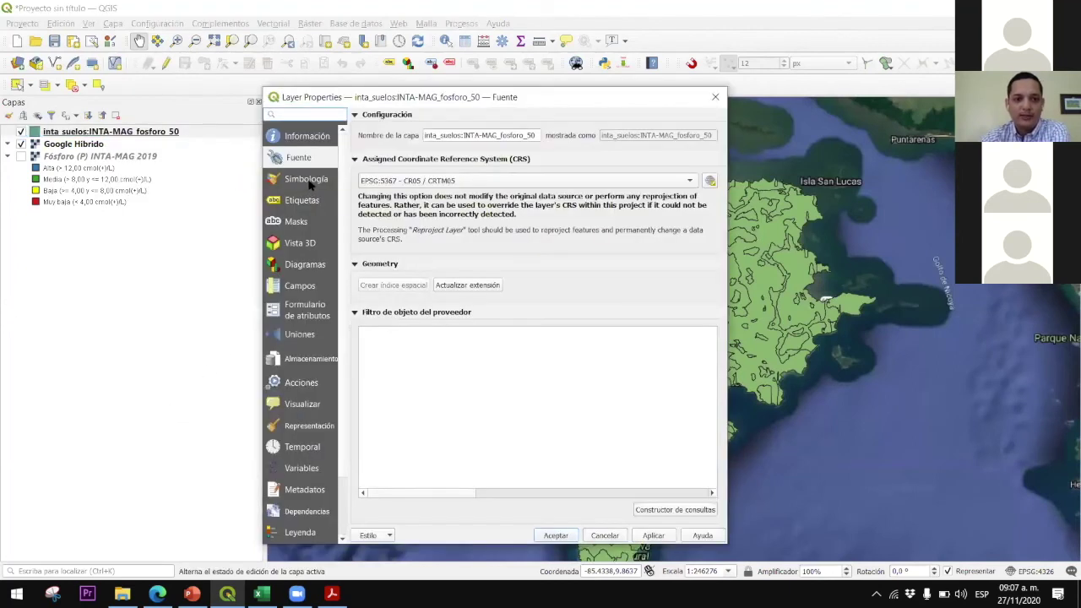
Style fosforo 50 as Categorized by categoria into alto, bajo, medio and muy bajo
click(307, 181)
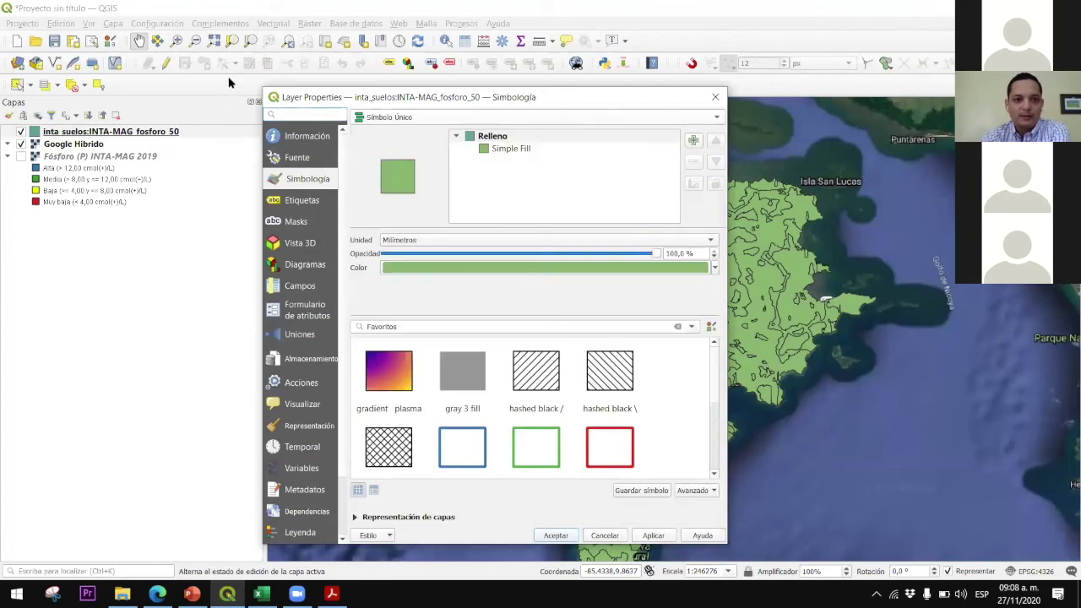
drag(383, 97, 240, 72)
click(243, 94)
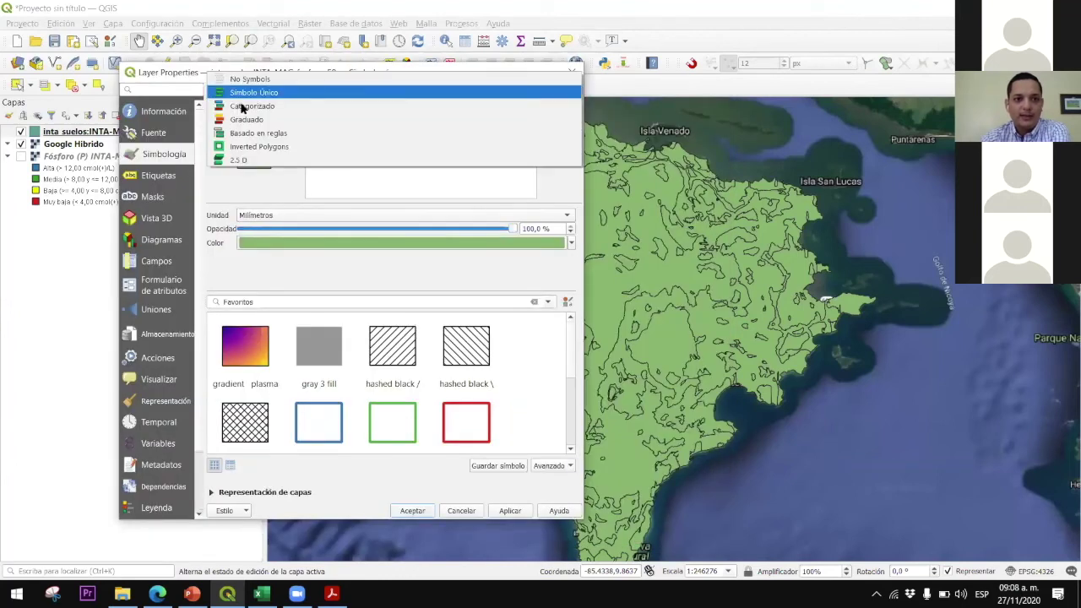
click(243, 106)
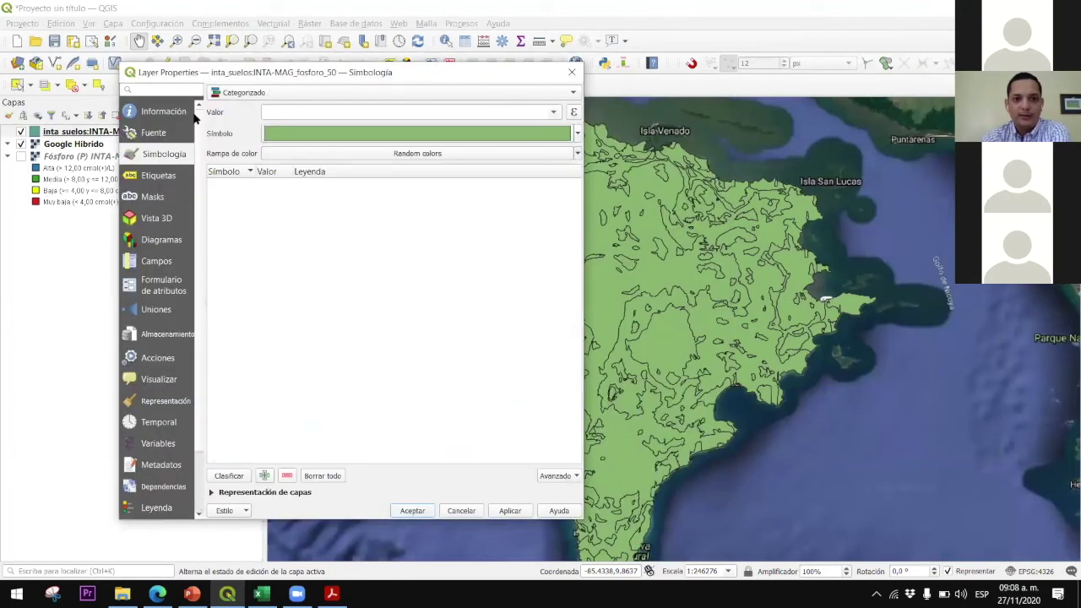
click(554, 112)
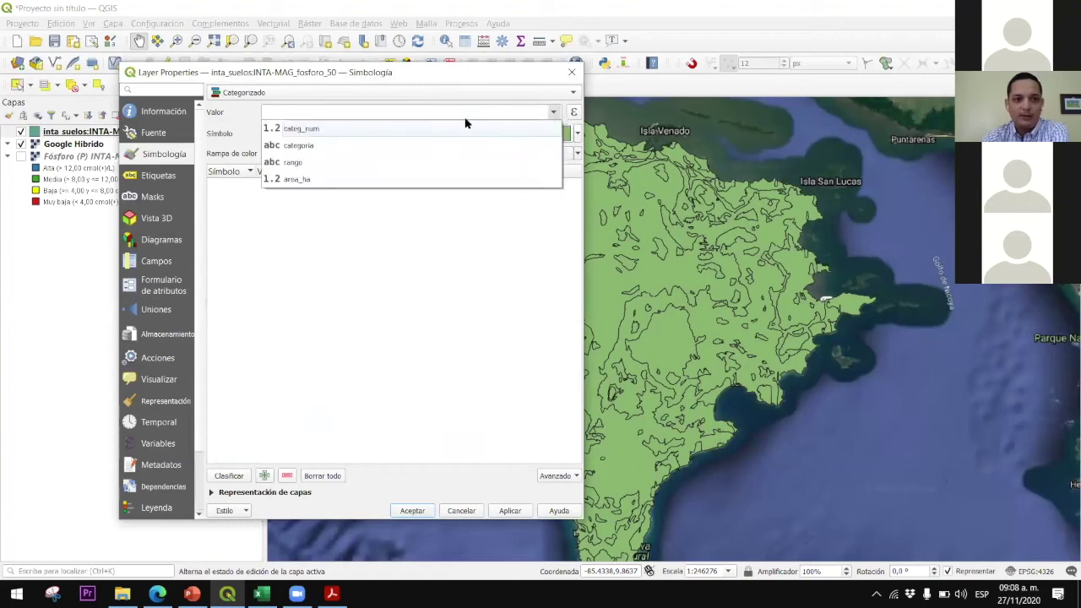
click(314, 147)
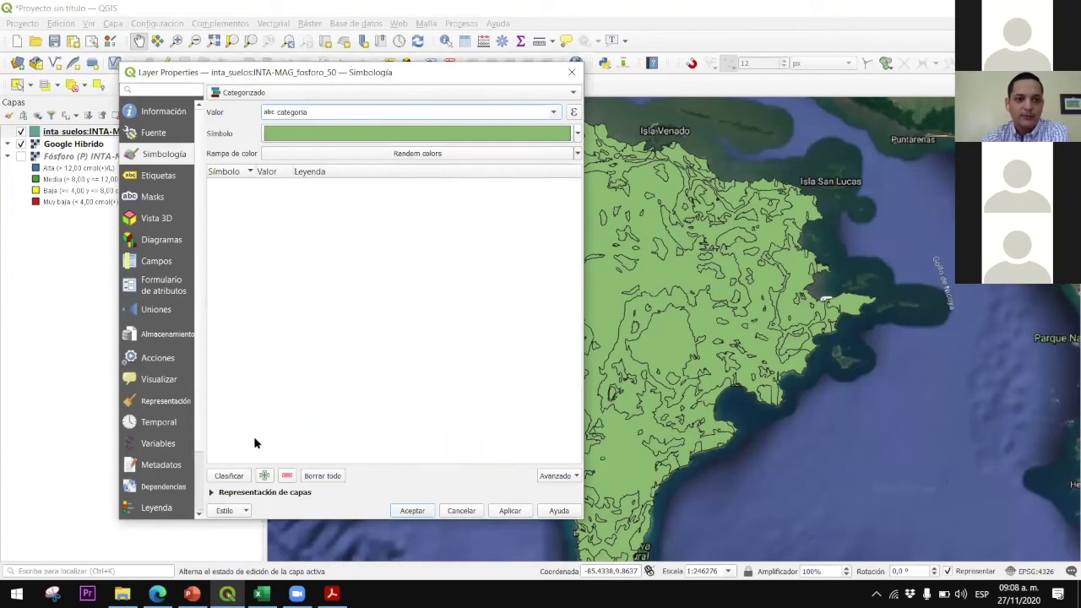
click(241, 478)
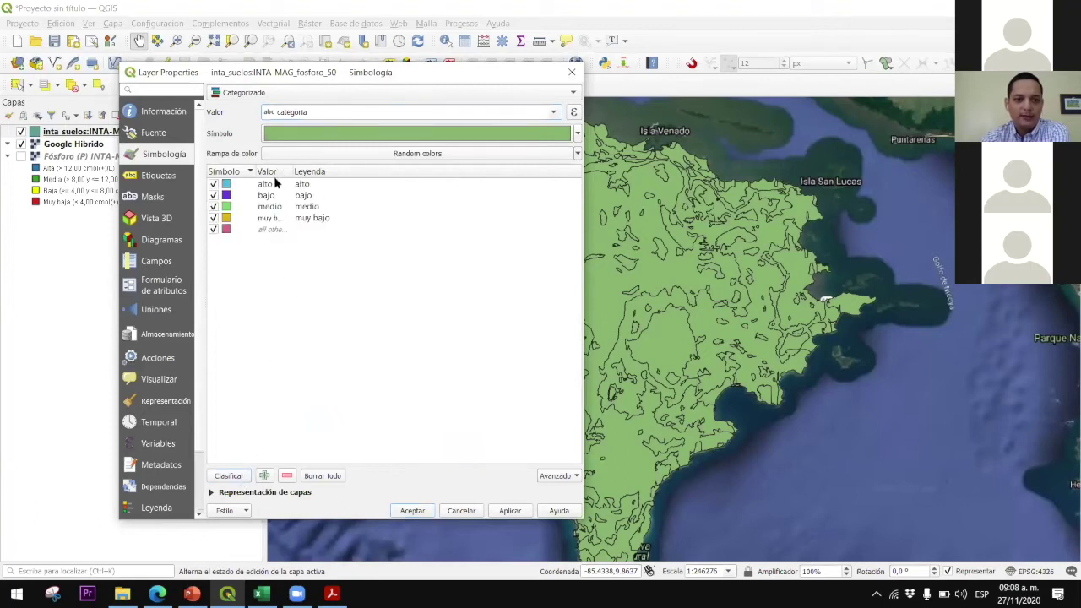
click(511, 511)
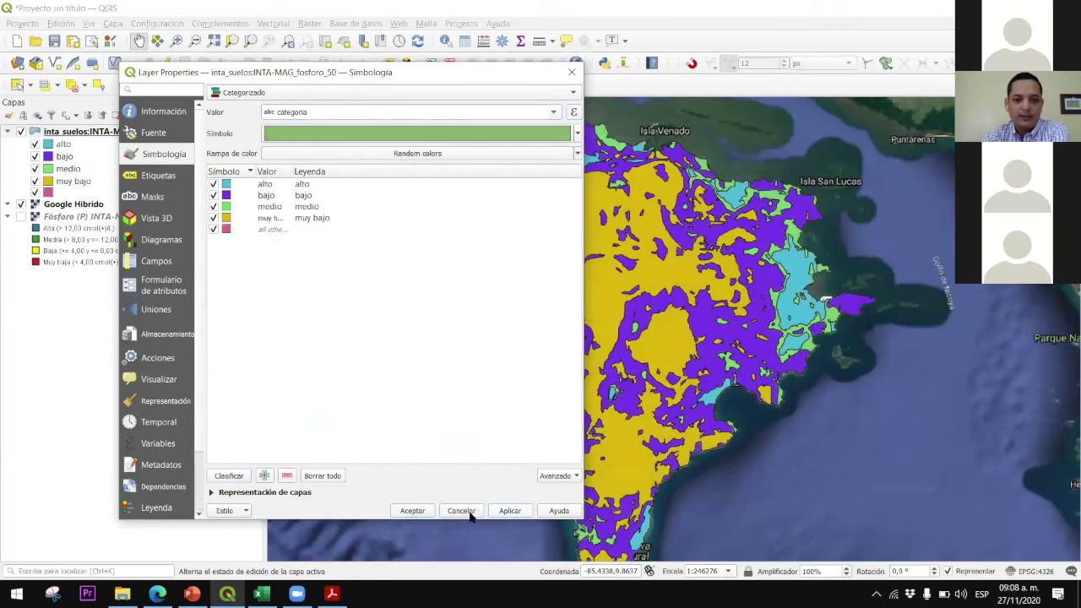
click(413, 511)
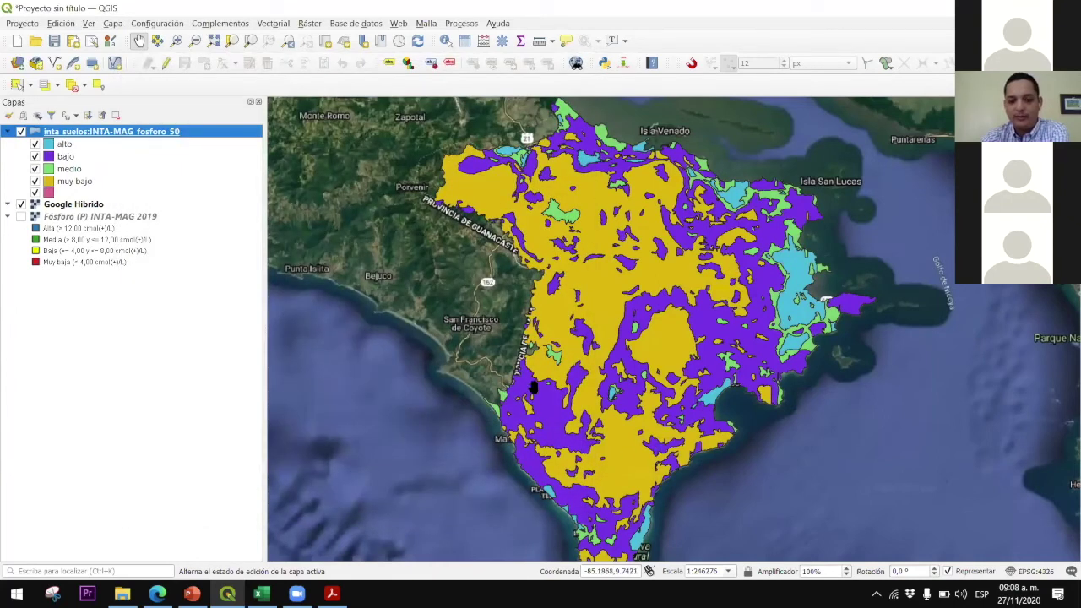
Turn on Single Labels for fosforo_50 using the categoria field
right_click(118, 137)
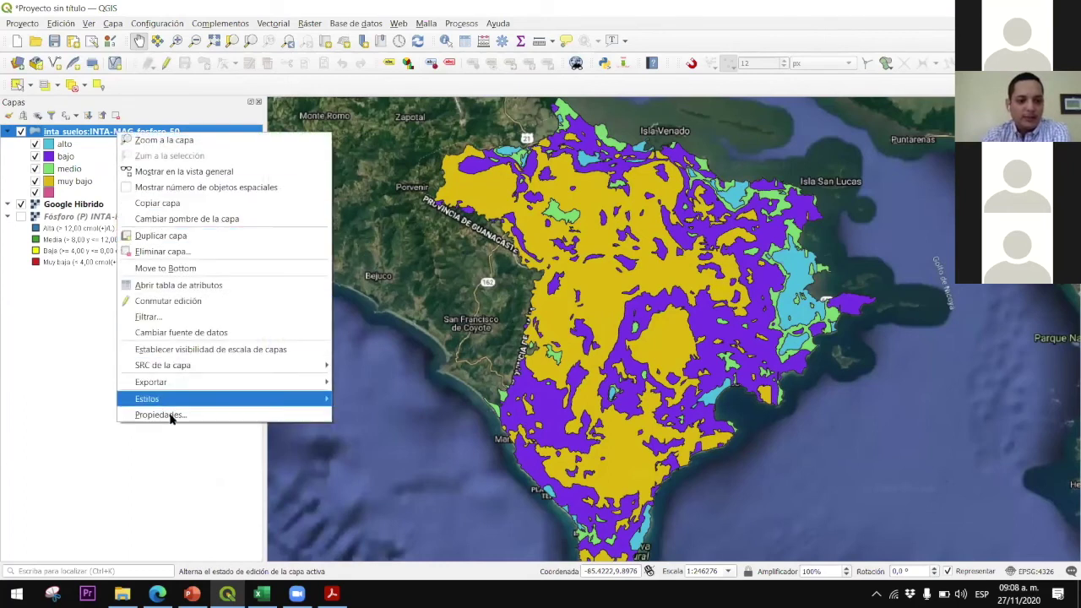
key(Escape)
double_click(135, 131)
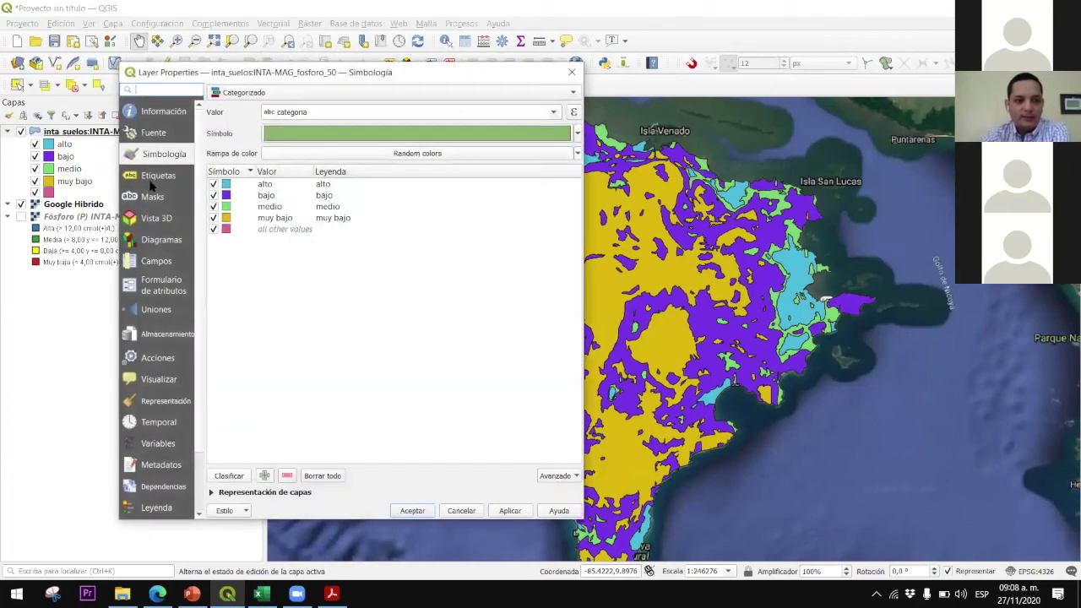
click(157, 176)
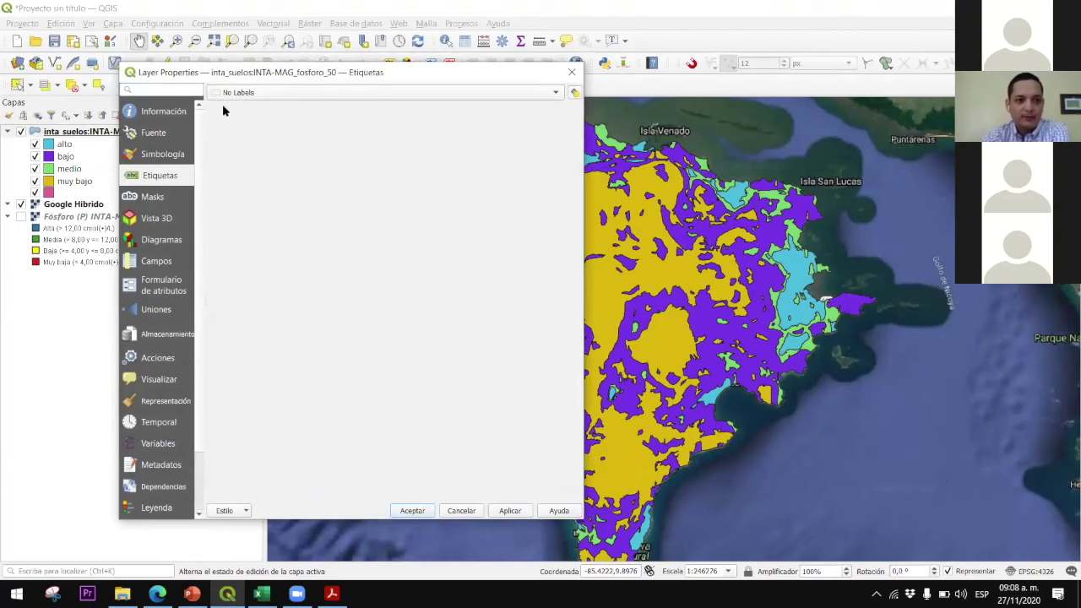
click(262, 95)
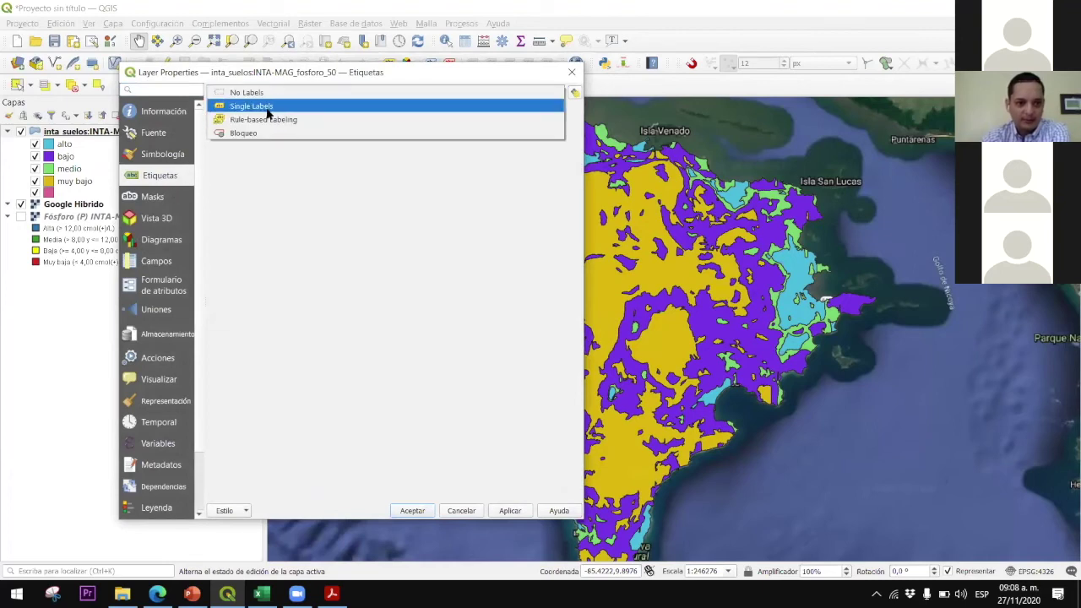
click(268, 107)
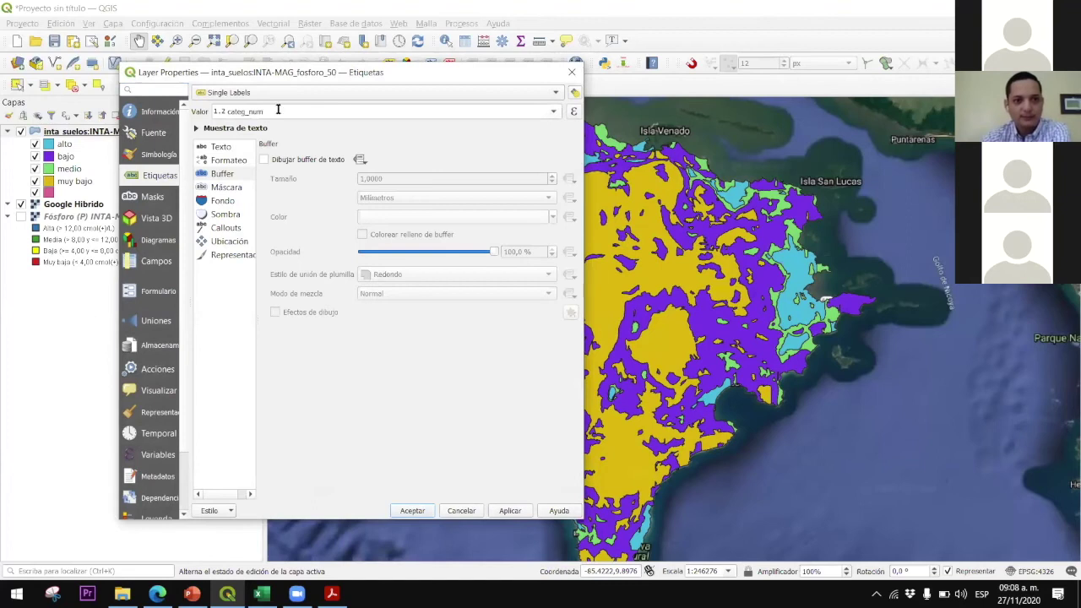
click(553, 113)
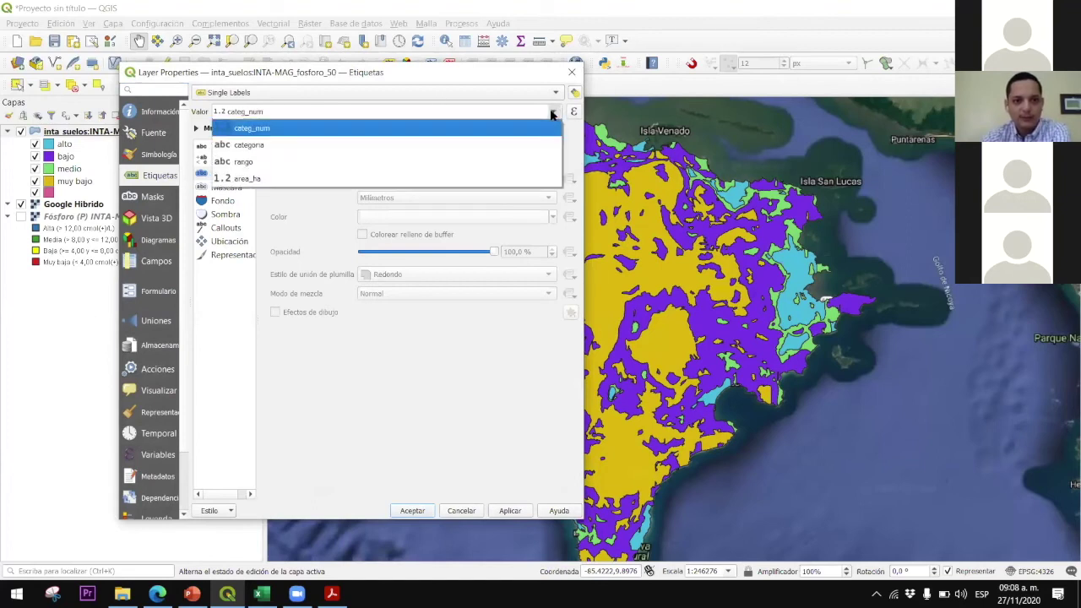
click(273, 146)
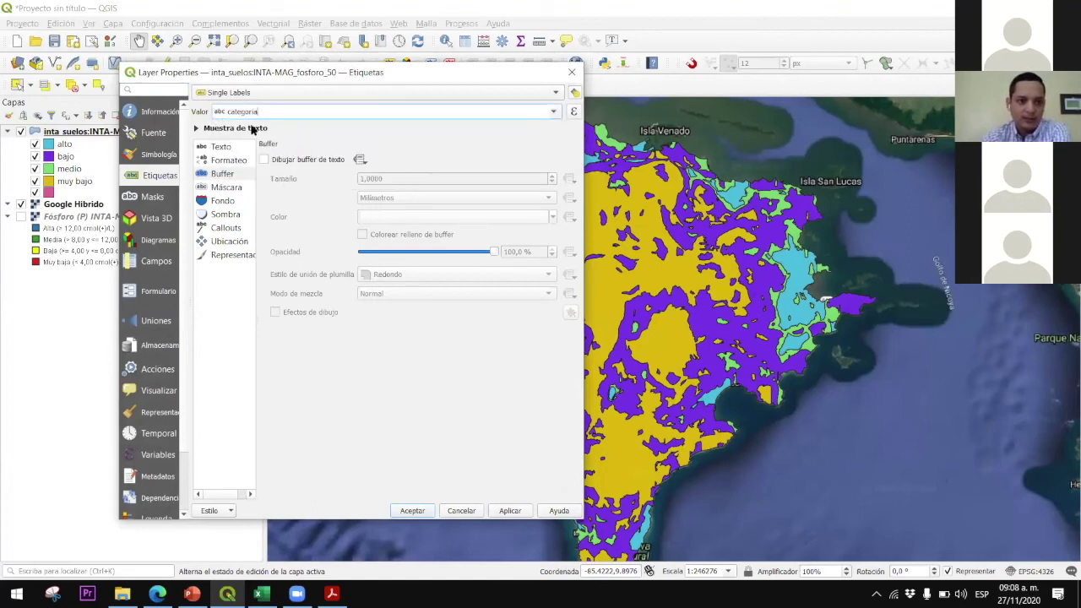
Draw a text buffer around the labels and apply the changes
click(220, 148)
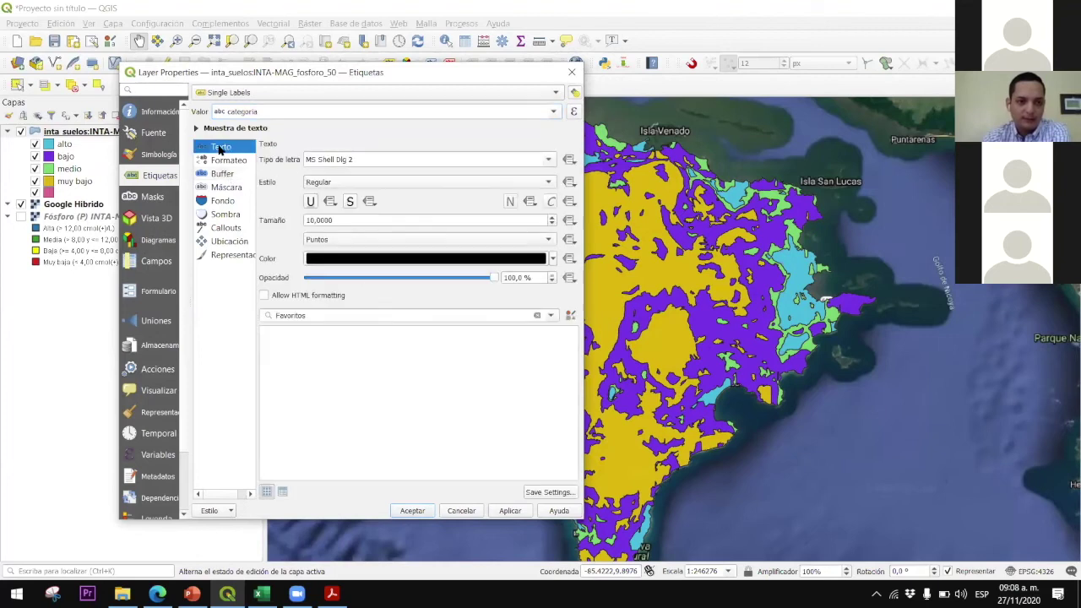
click(223, 174)
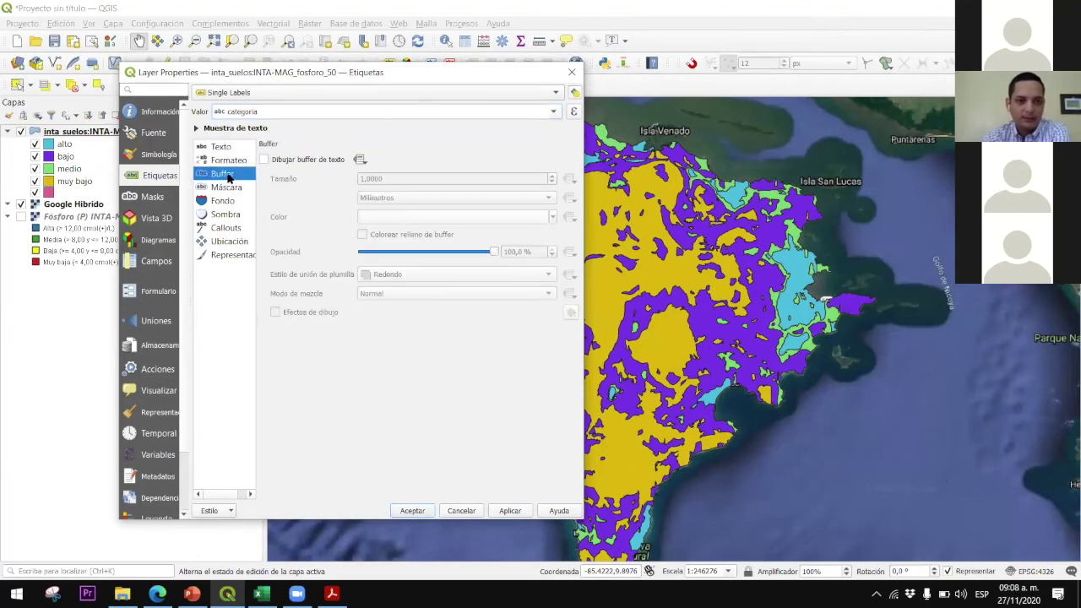
click(264, 160)
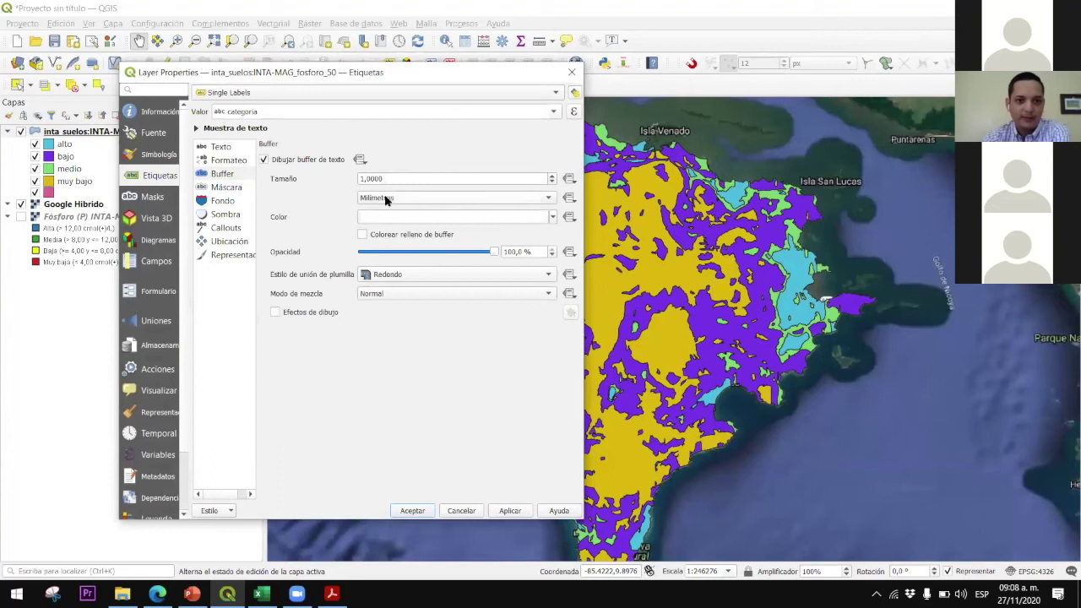
click(511, 511)
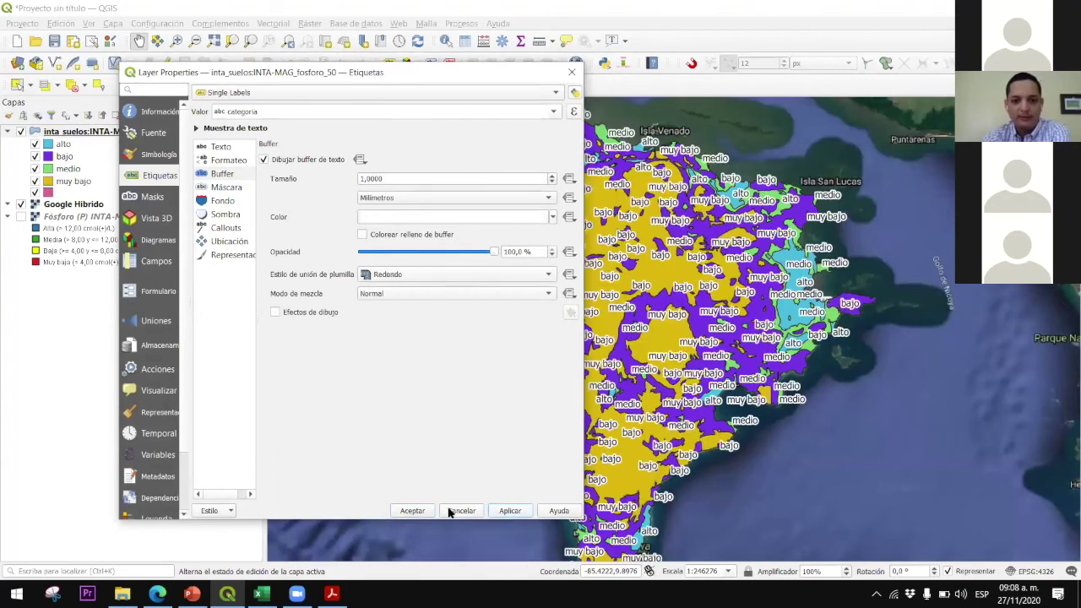
click(412, 511)
scroll(640, 335, up, 2)
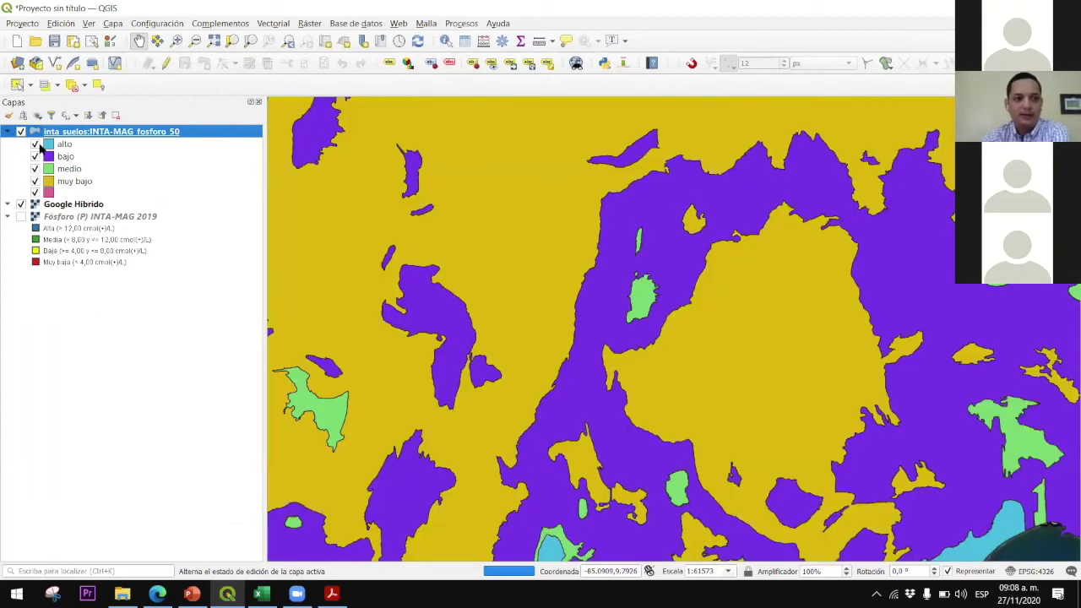
Hide fosforo_50, show Fósforo (P) INTA-MAG 2019, and place Google Híbrido beneath it
scroll(344, 294, down, 2)
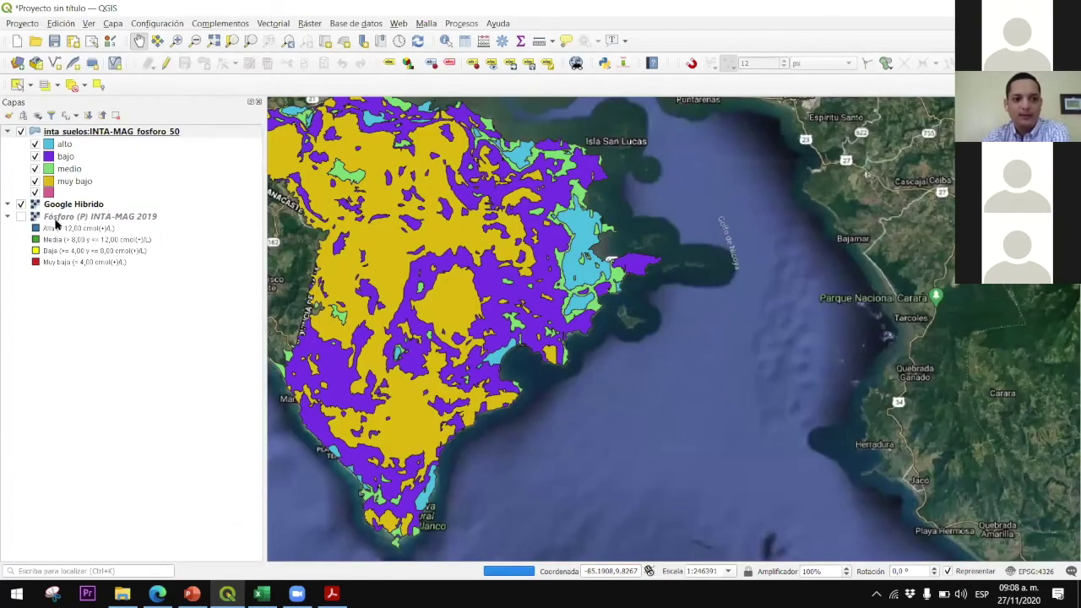
drag(591, 338, 710, 371)
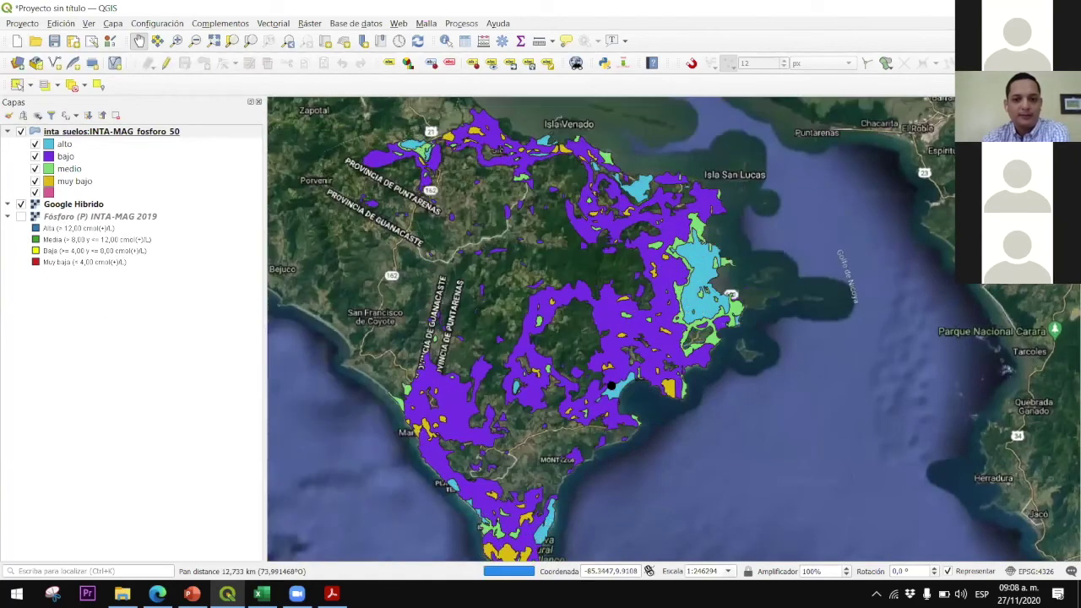
click(21, 131)
click(21, 216)
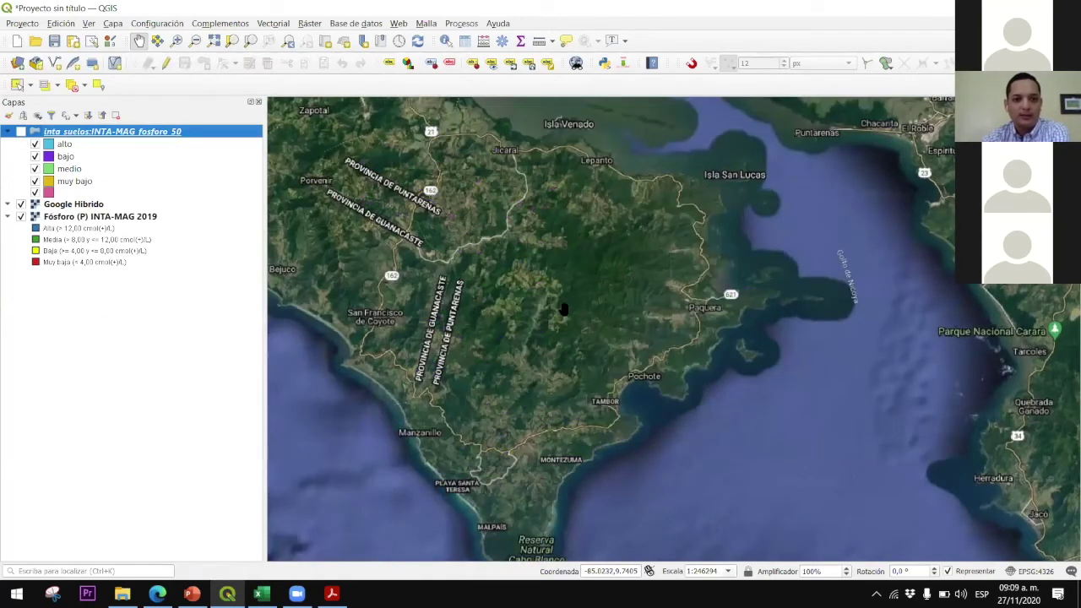
drag(605, 369, 670, 338)
drag(73, 204, 68, 268)
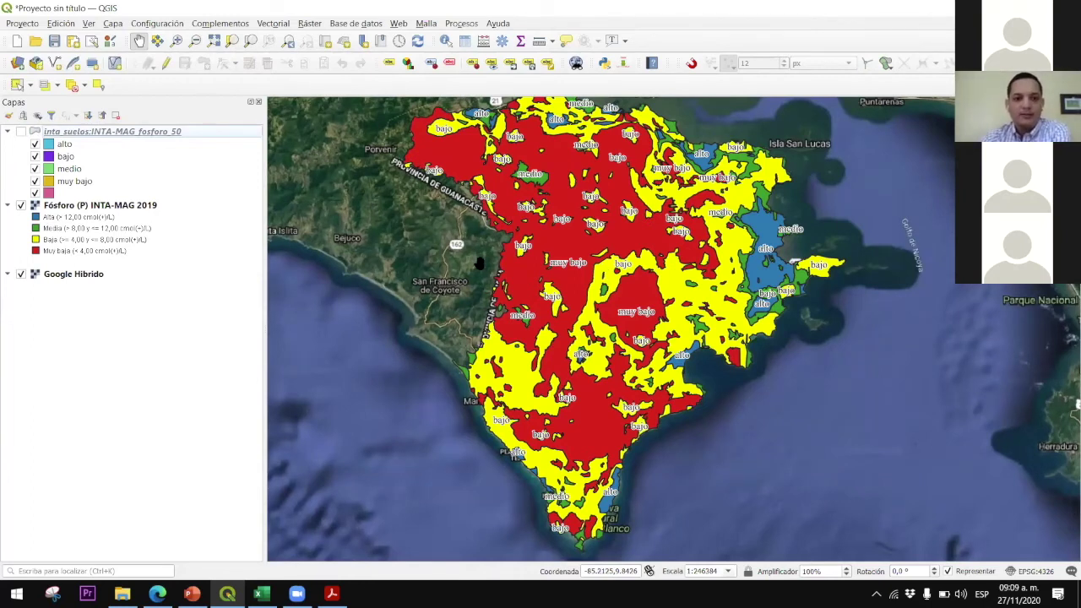
Pan the map slightly to reposition the view over the phosphorus layer and imagery
drag(468, 252, 479, 264)
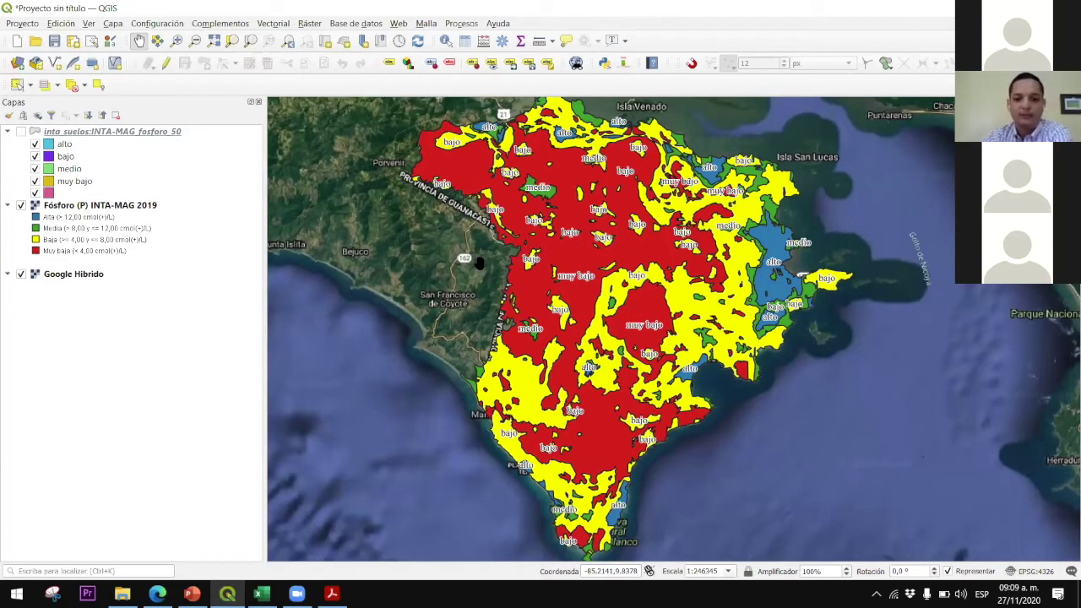
mouse_move(456, 289)
mouse_down()
mouse_move(446, 299)
mouse_move(455, 291)
mouse_up()
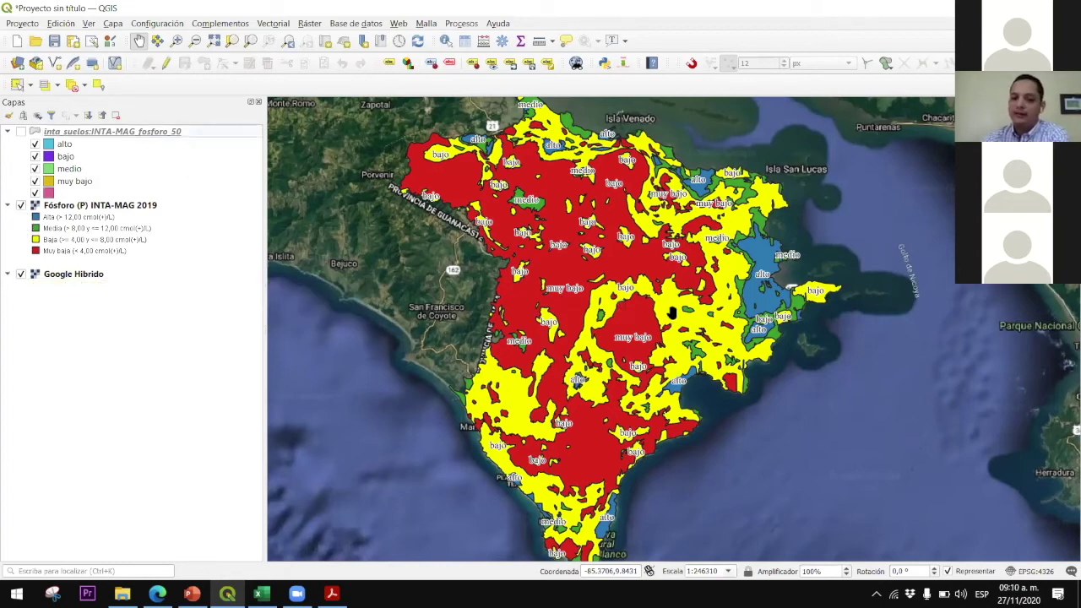
drag(672, 314, 647, 307)
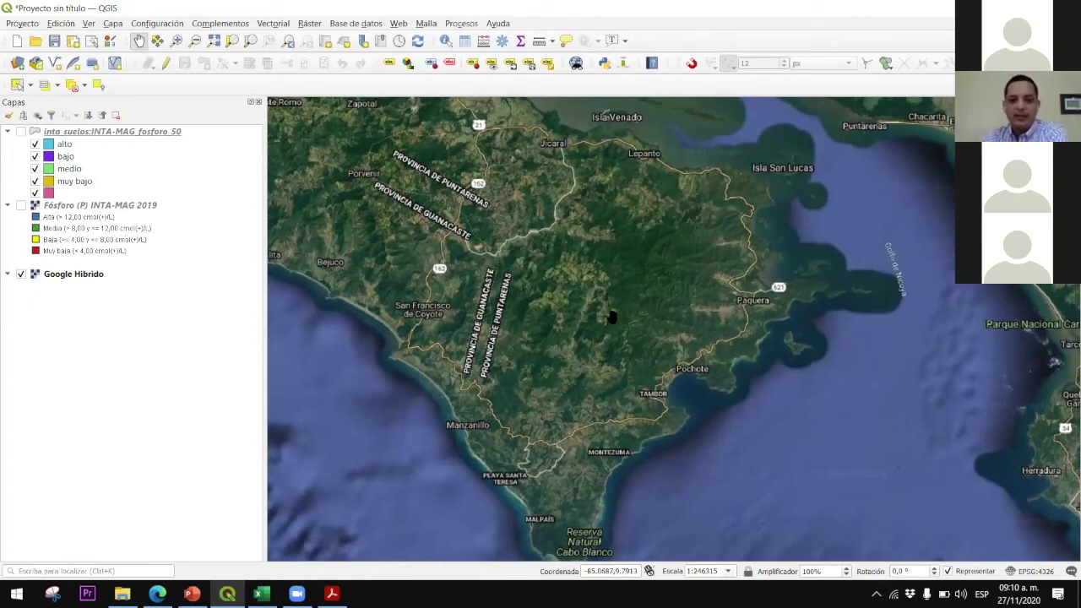
Zoom and pan from Paquera toward Santa Cecilia and San Josecito
drag(667, 325, 664, 325)
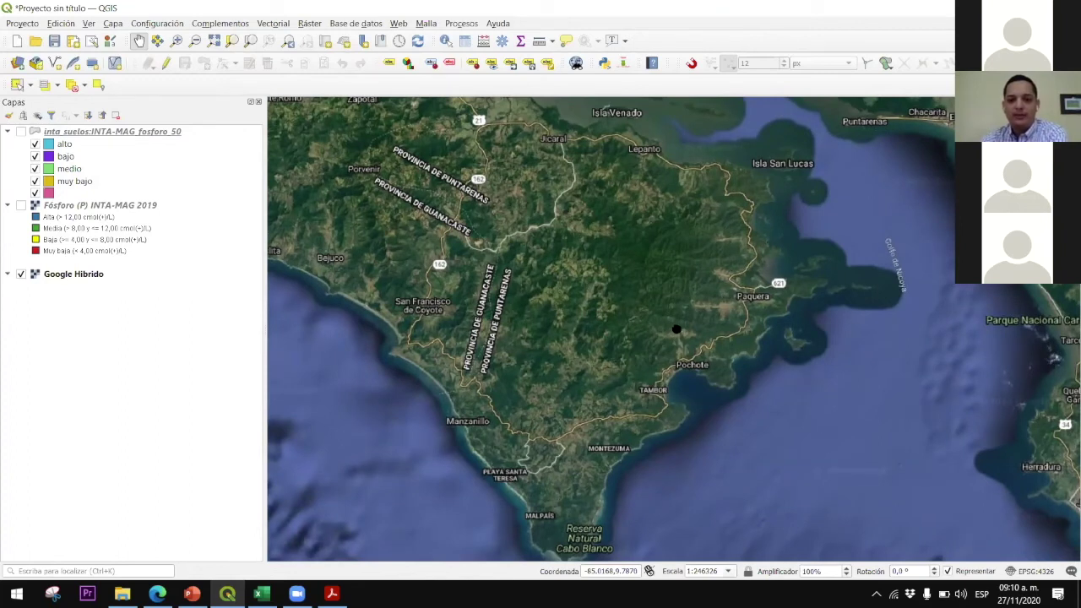
scroll(676, 326, up, 1)
drag(676, 326, 604, 344)
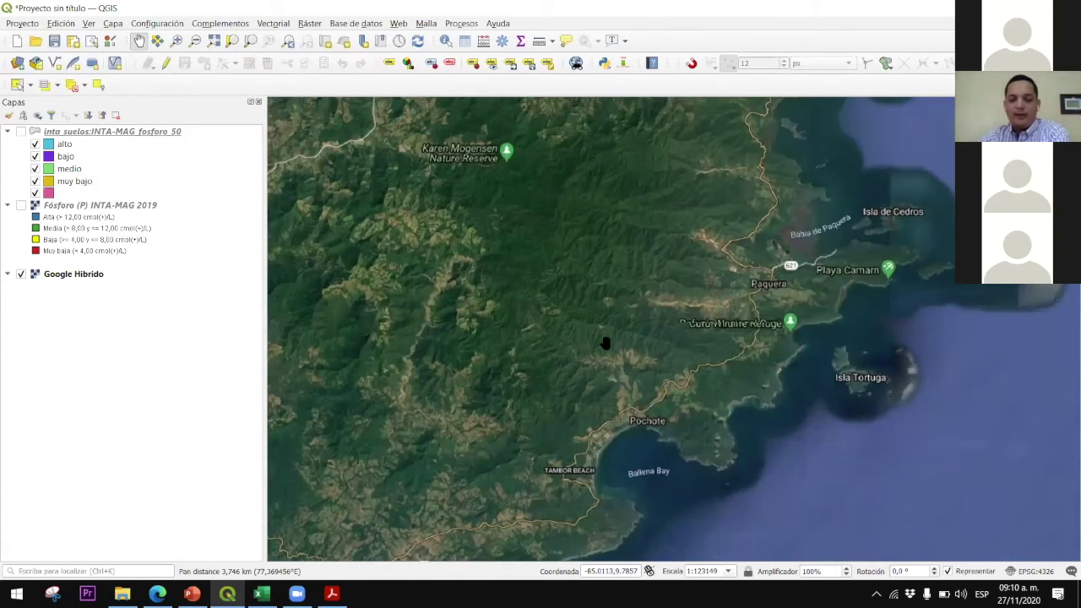
drag(635, 308, 652, 343)
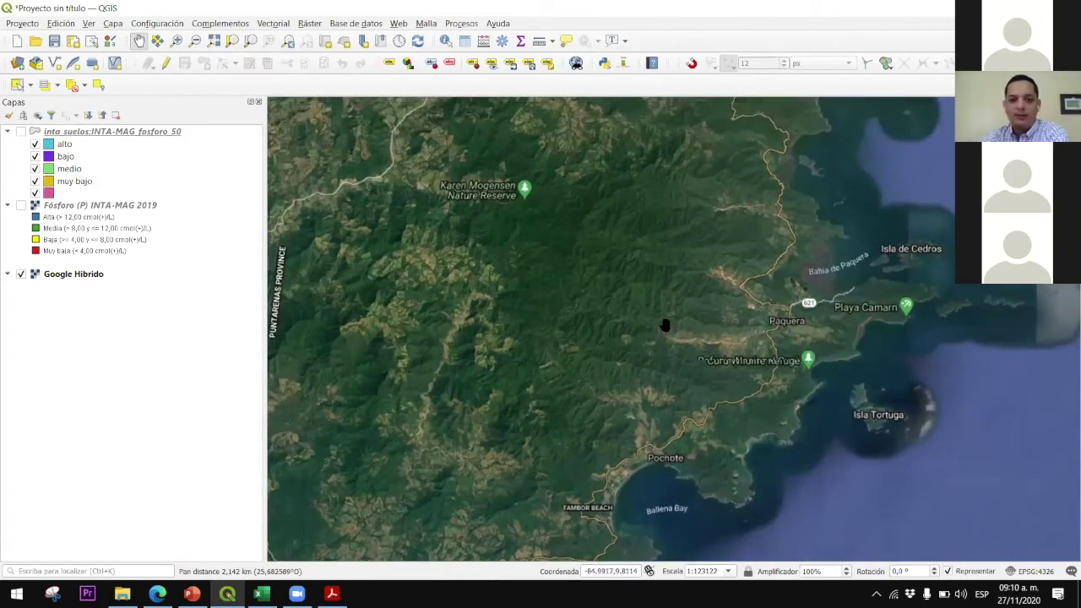
scroll(700, 369, up, 2)
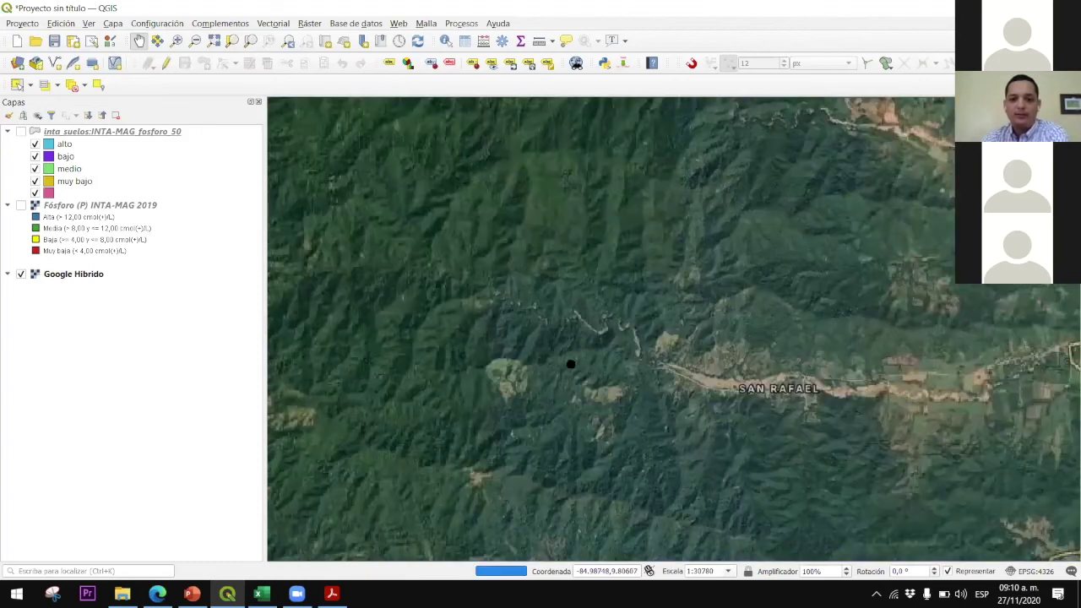
drag(718, 387, 538, 357)
drag(748, 319, 608, 318)
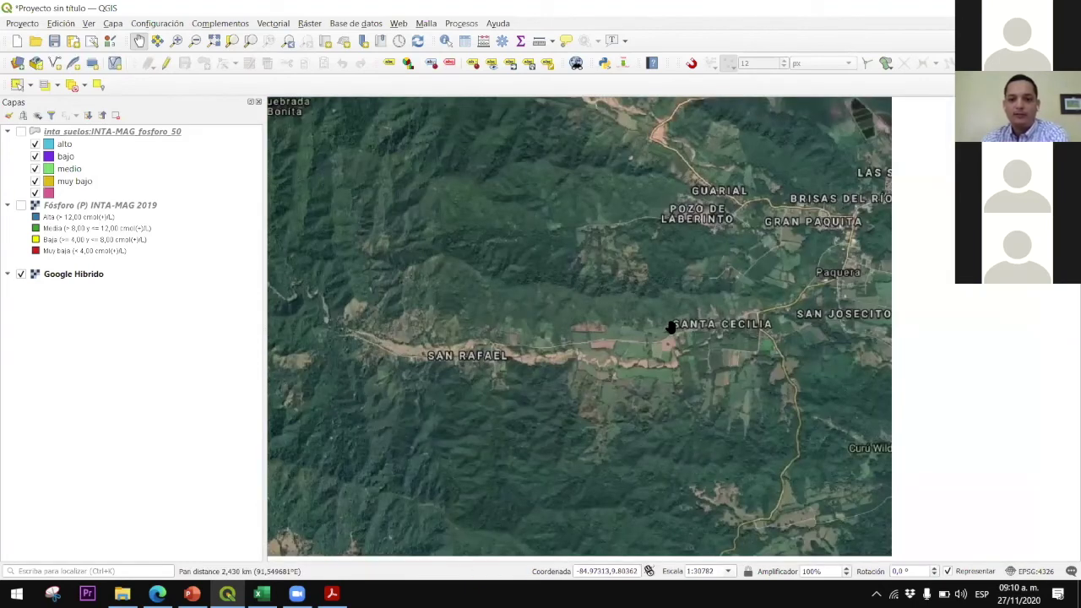
scroll(668, 368, up, 1)
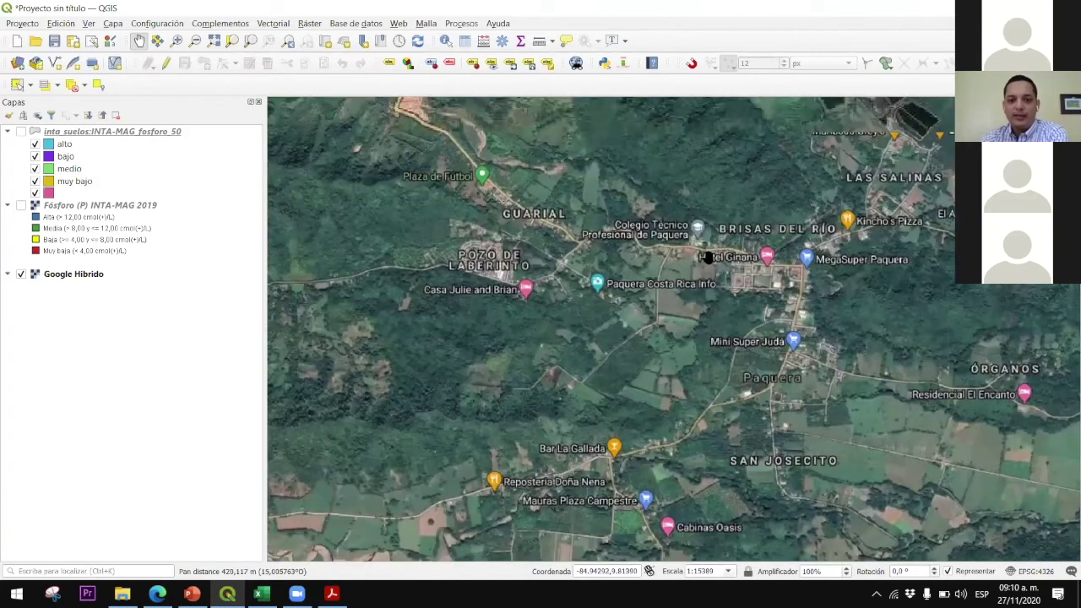
drag(313, 512, 461, 352)
Zoom into the roadside house and fields by the riverbed at about 1:1924
scroll(492, 365, up, 1)
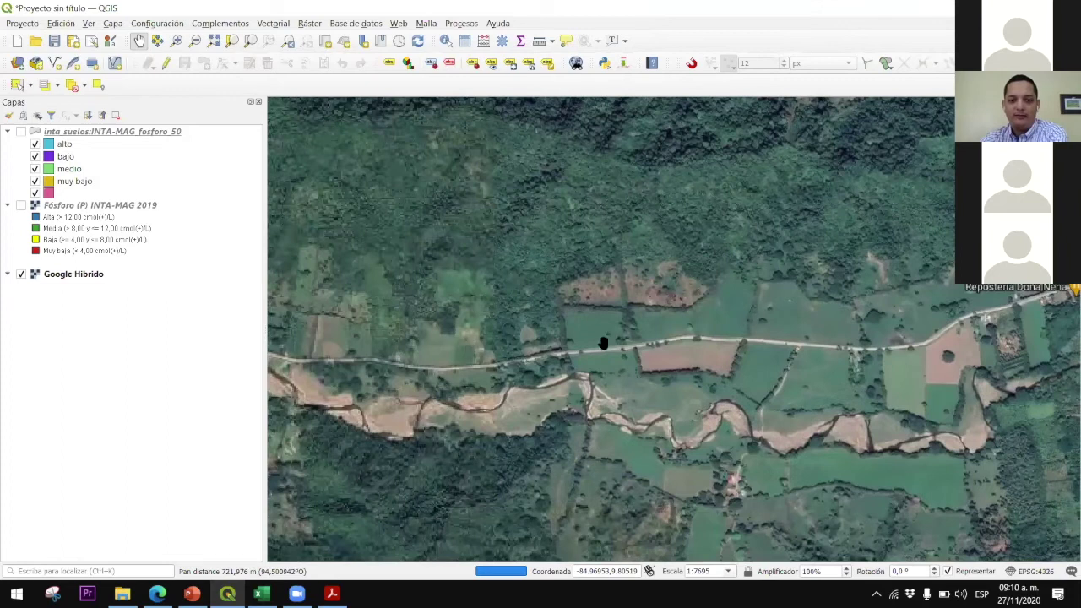
scroll(647, 357, up, 1)
scroll(708, 359, up, 1)
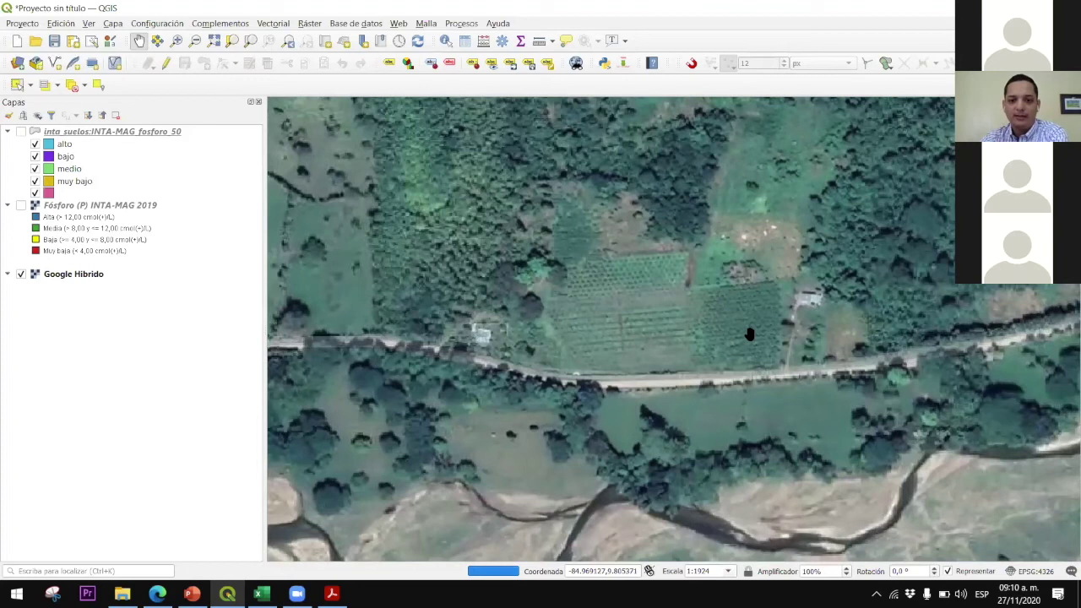
scroll(602, 338, down, 3)
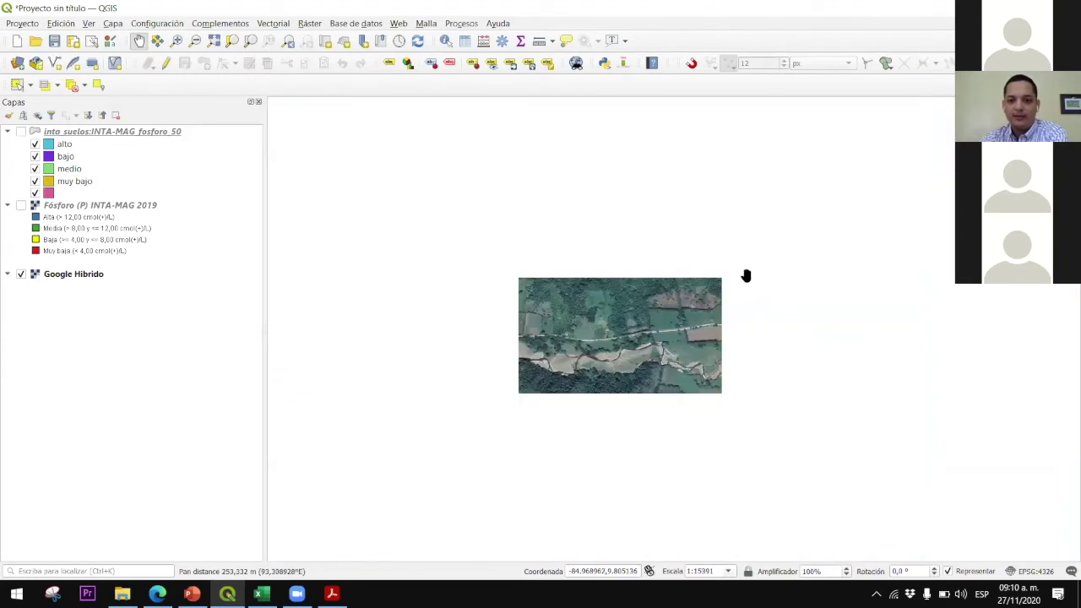
scroll(736, 258, up, 1)
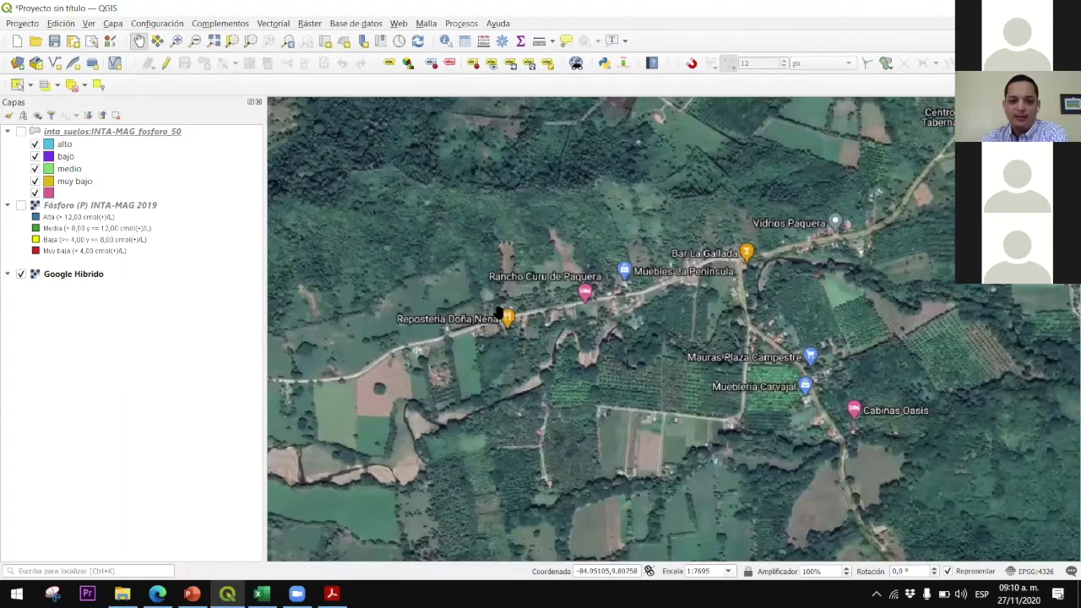
drag(614, 293, 799, 249)
scroll(616, 292, up, 1)
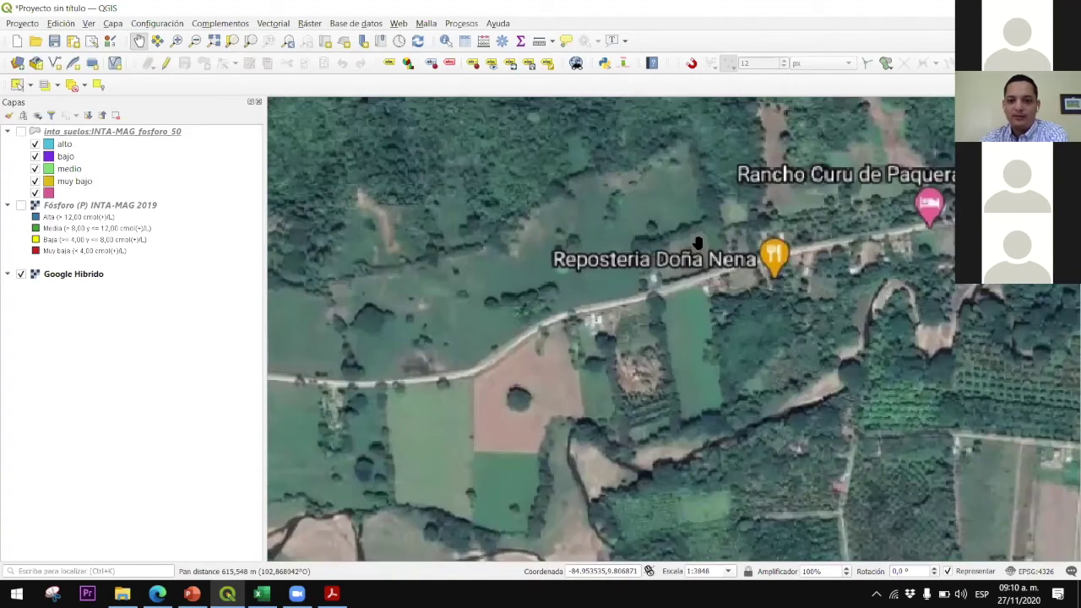
drag(451, 301, 502, 295)
drag(727, 290, 625, 290)
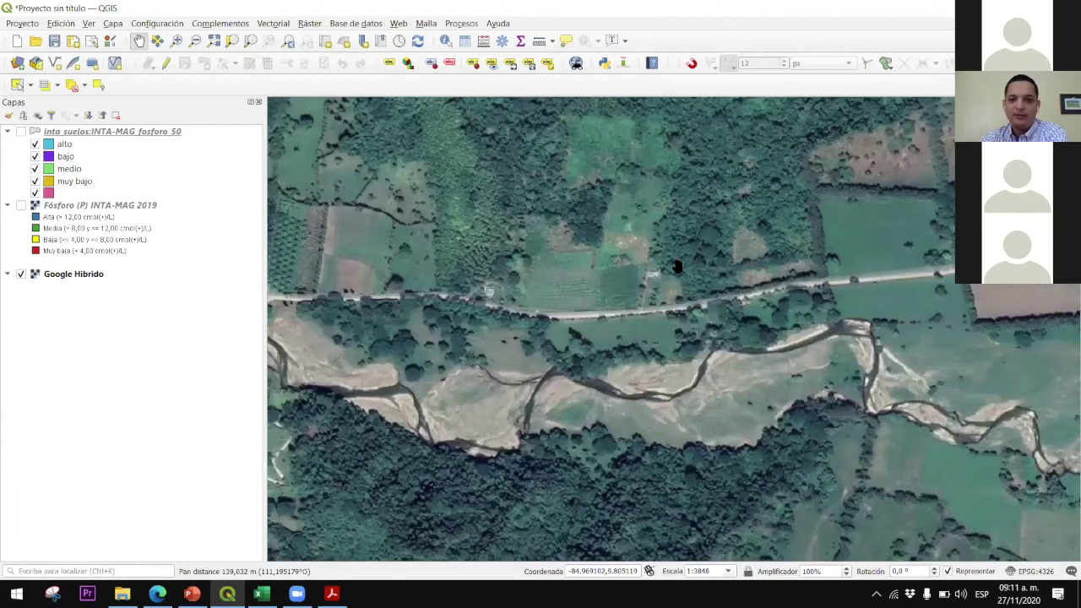
scroll(677, 267, up, 2)
scroll(699, 243, down, 1)
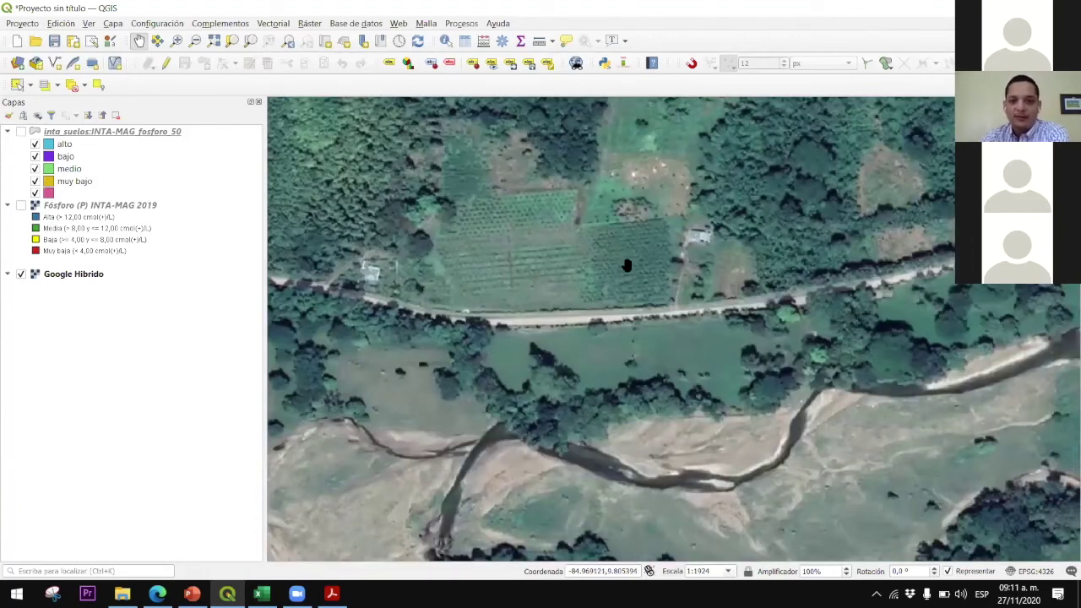
drag(619, 260, 600, 258)
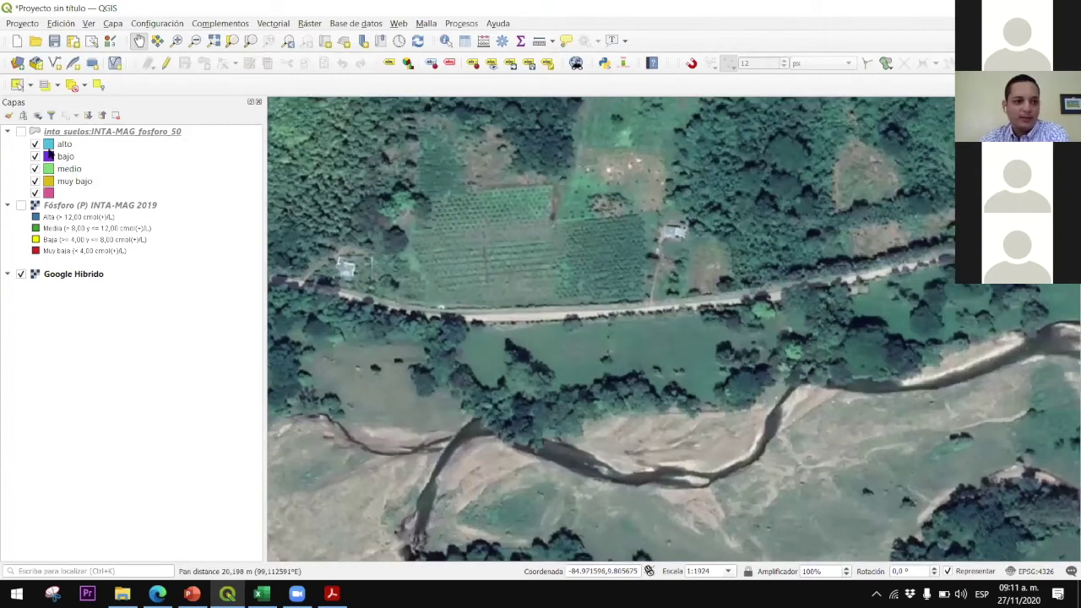
Turn on the Fósforo (P) INTA-MAG 2019 layer
click(23, 208)
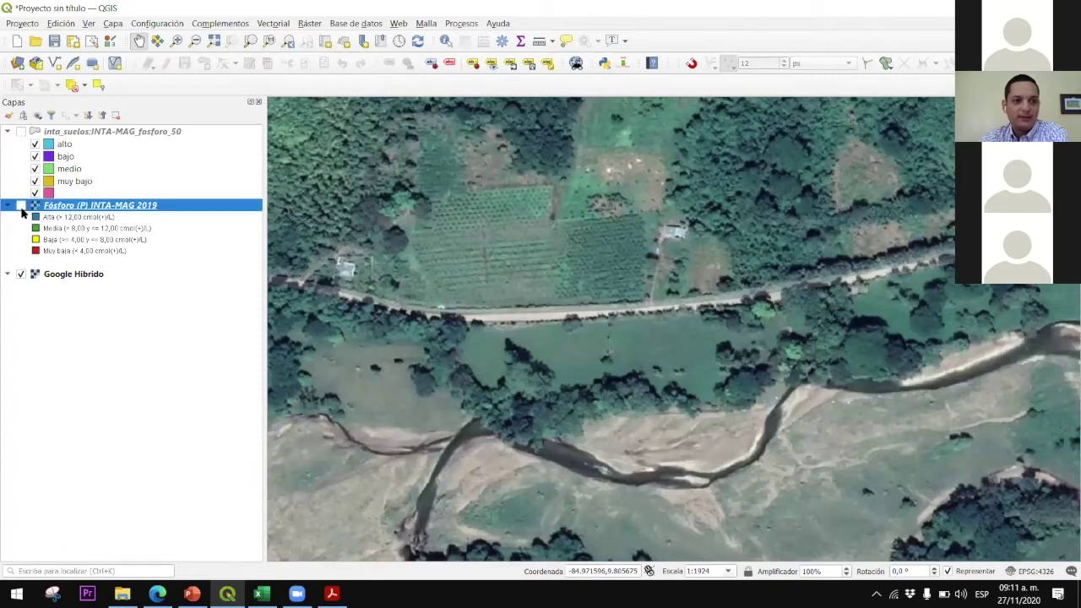
click(21, 206)
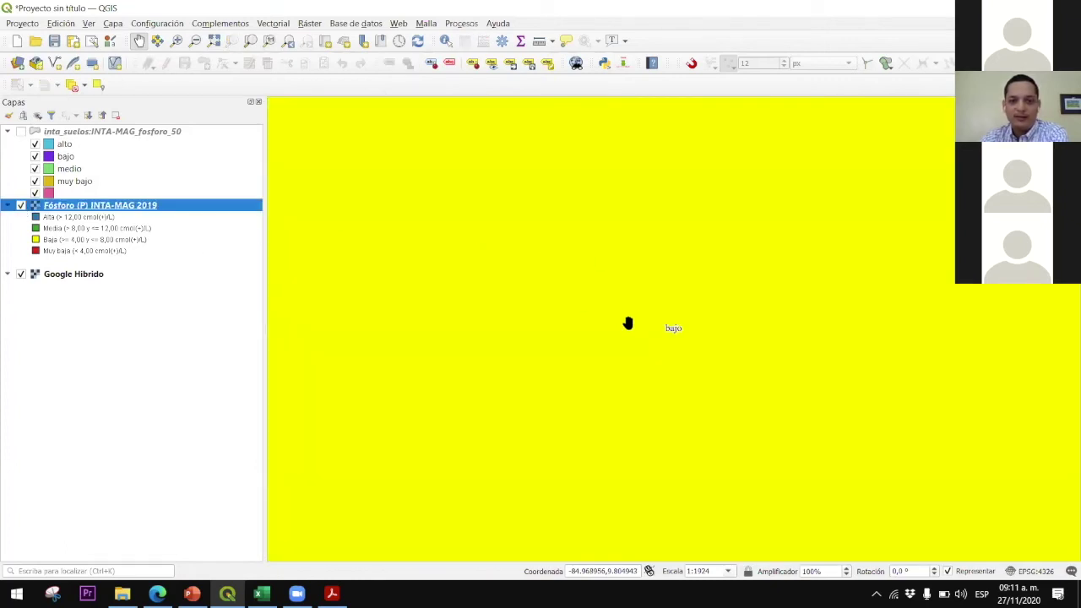
scroll(628, 321, down, 2)
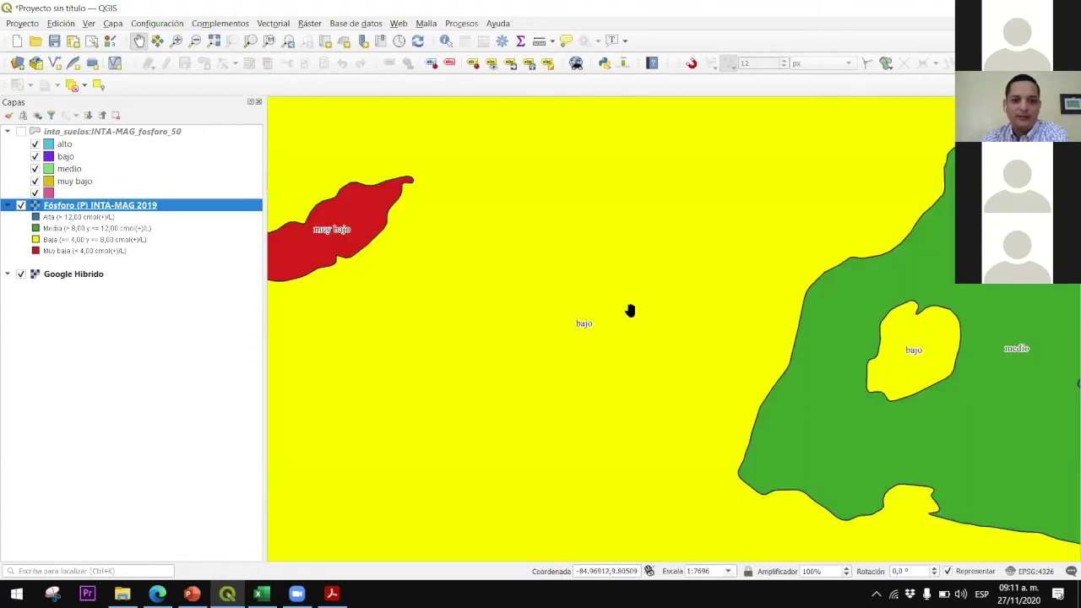
Set the layer's global opacity to 46,3 % in Transparencia and apply it
right_click(116, 206)
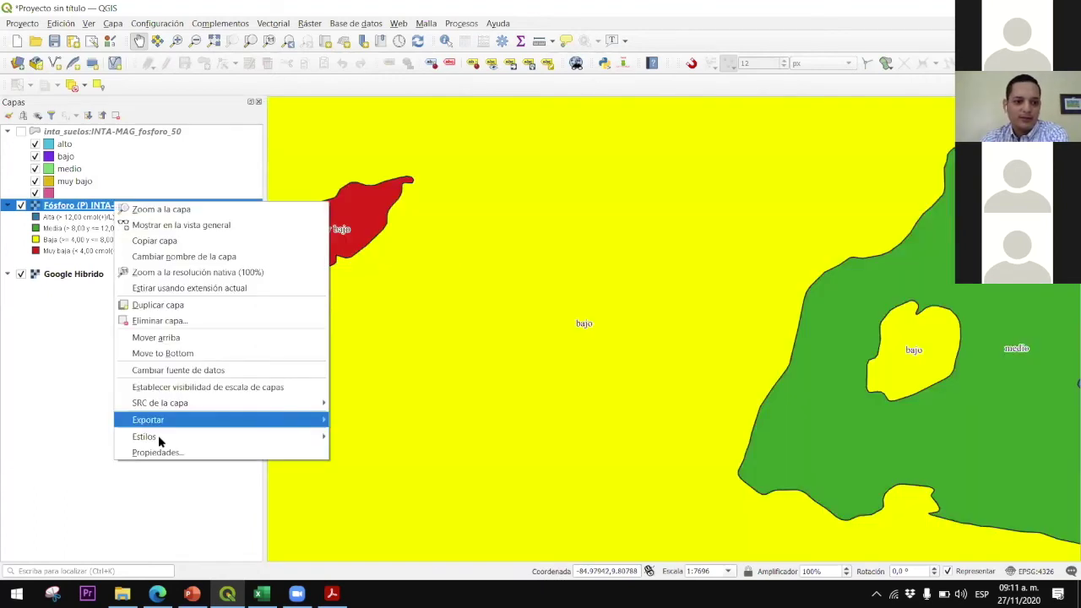
click(280, 326)
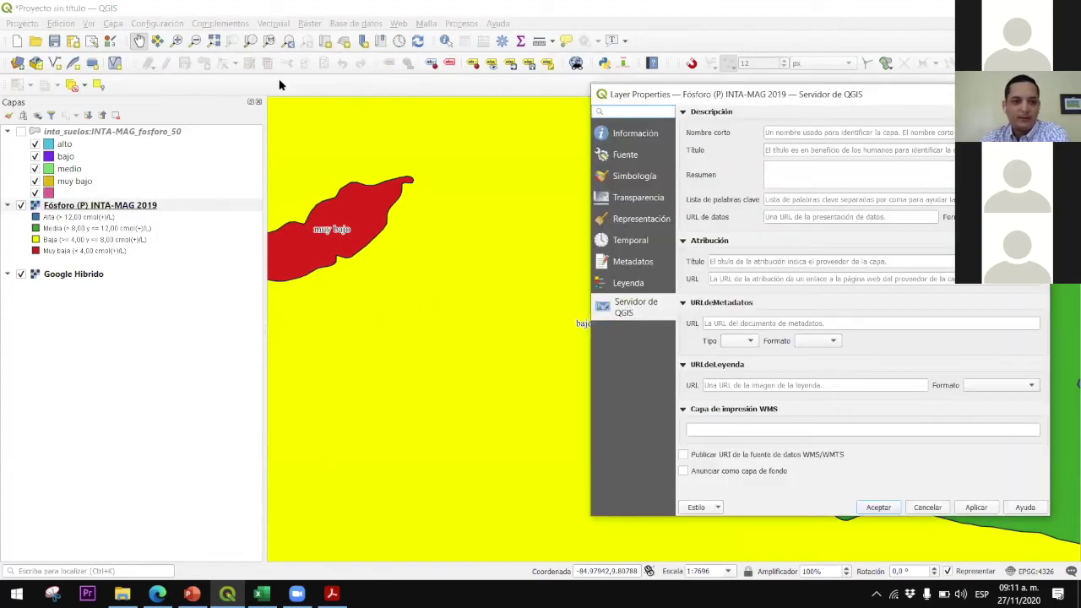
drag(709, 92, 252, 74)
click(178, 177)
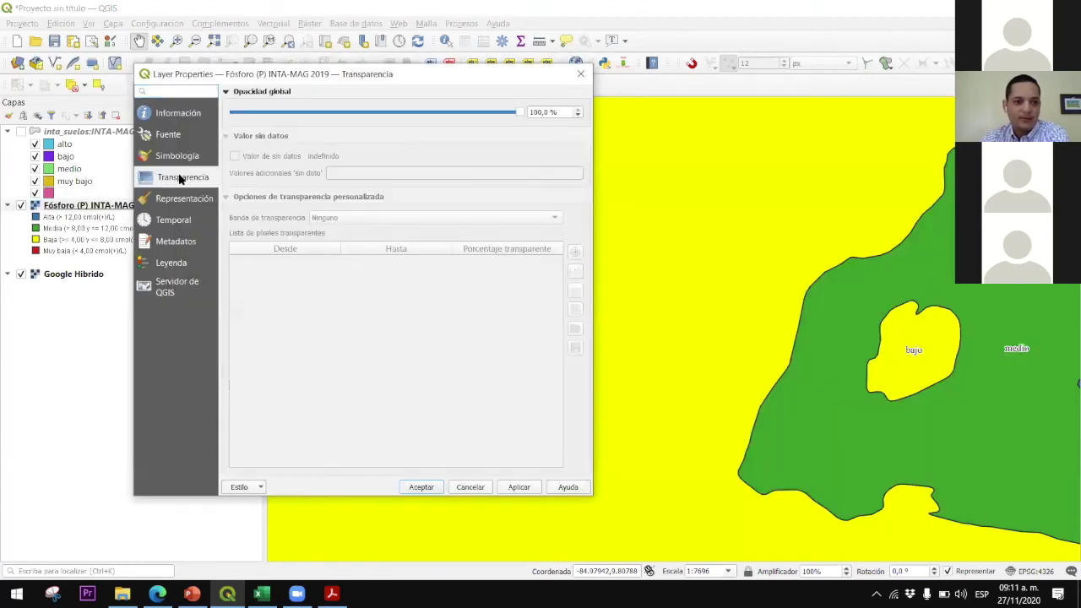
drag(524, 111, 490, 112)
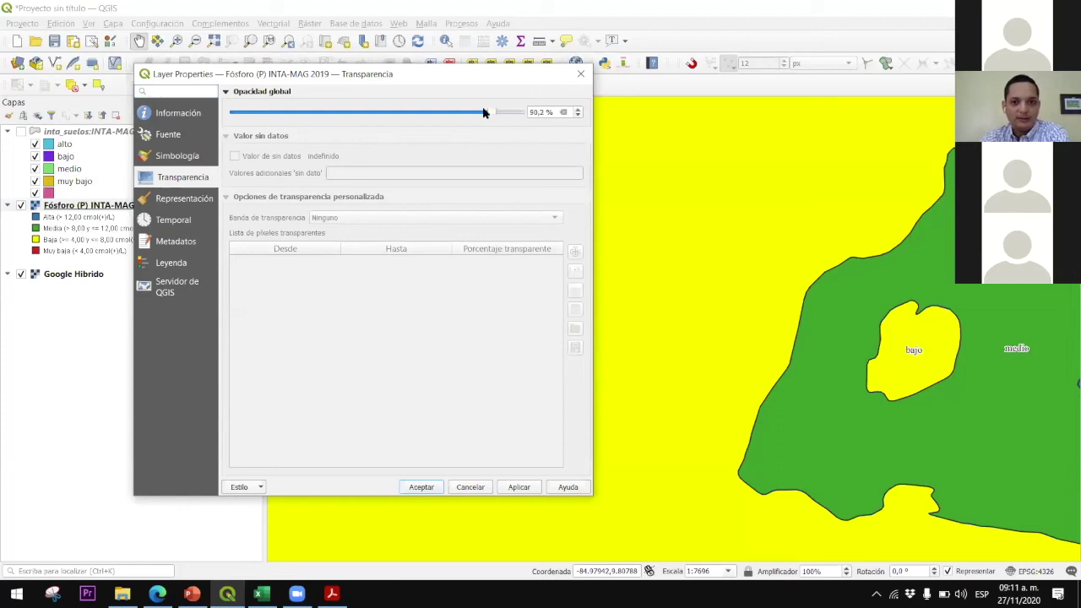
drag(382, 119, 368, 117)
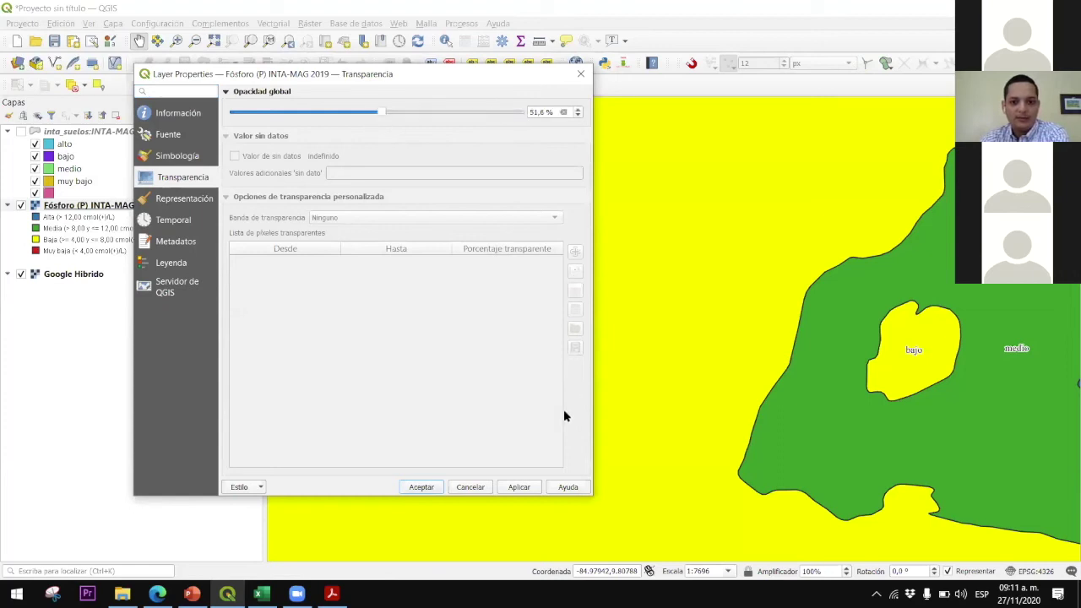
click(520, 490)
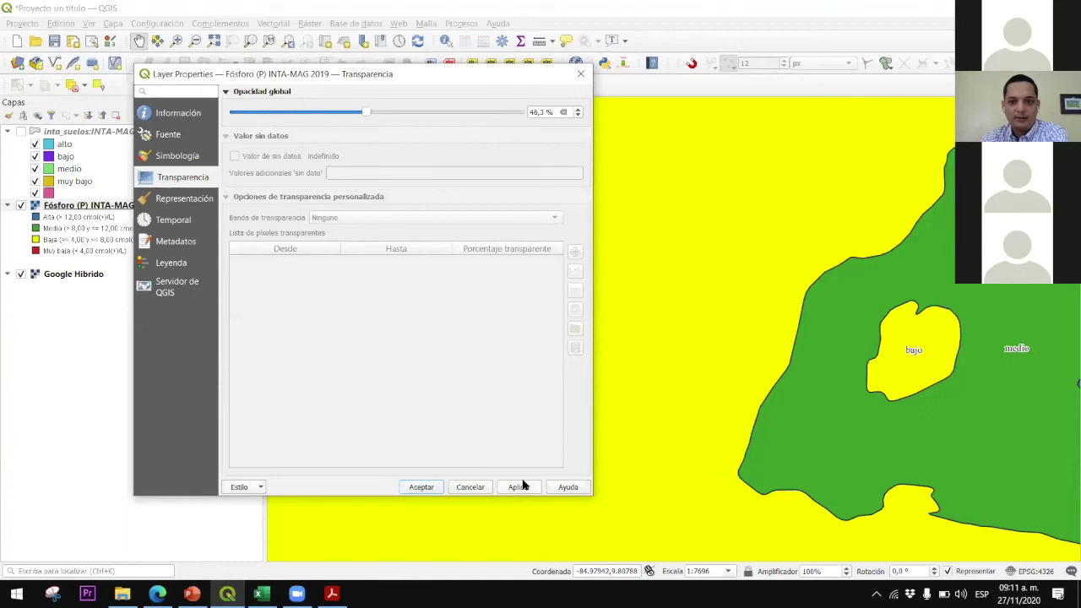
click(421, 487)
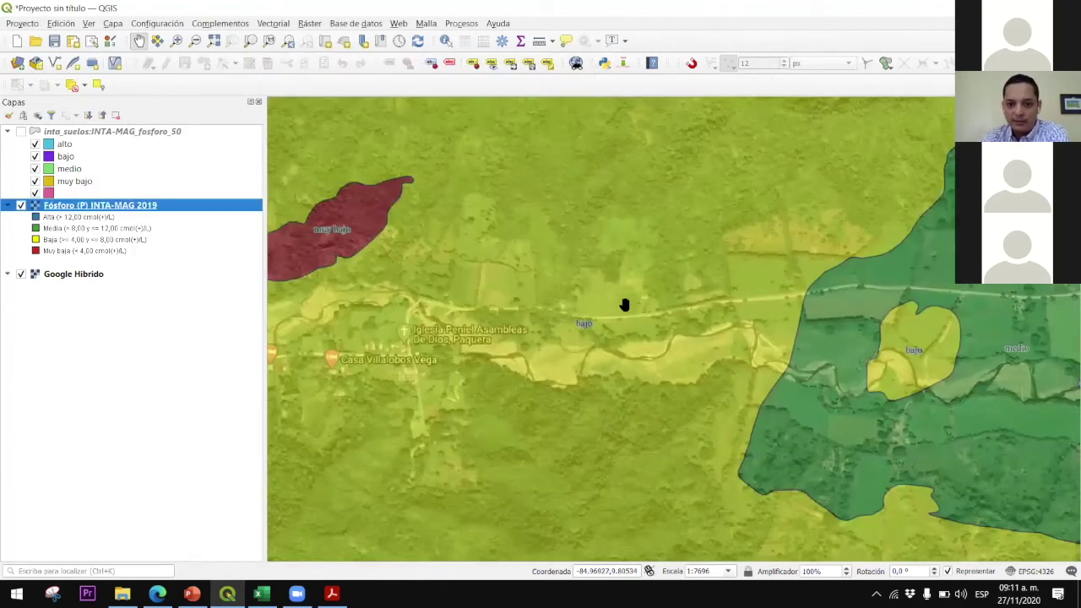
Zoom in and out to inspect the phosphorus classes over the satellite imagery
scroll(622, 304, up, 1)
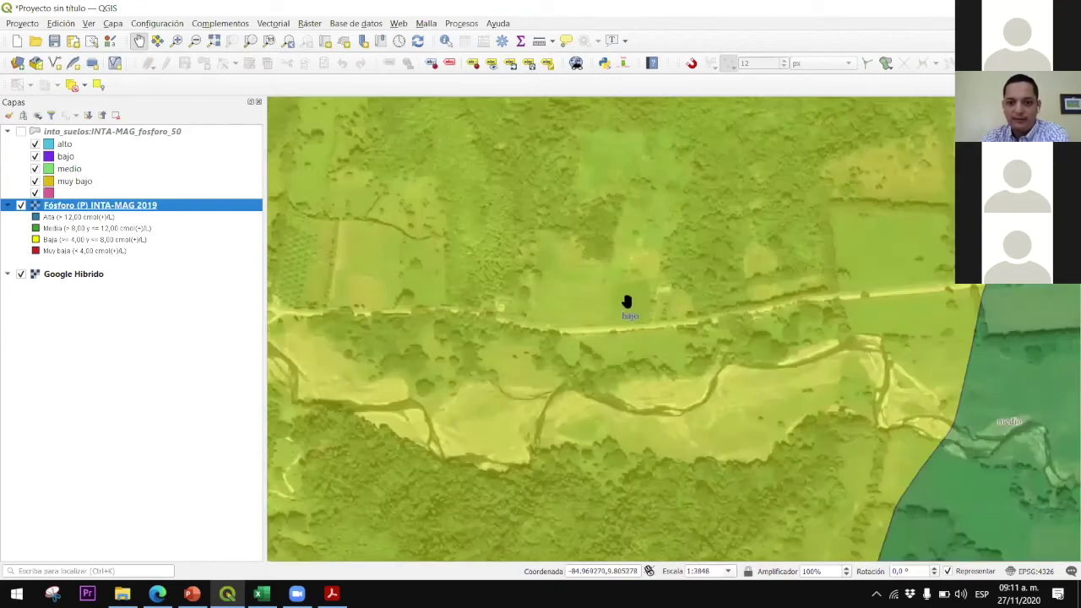
scroll(606, 295, down, 1)
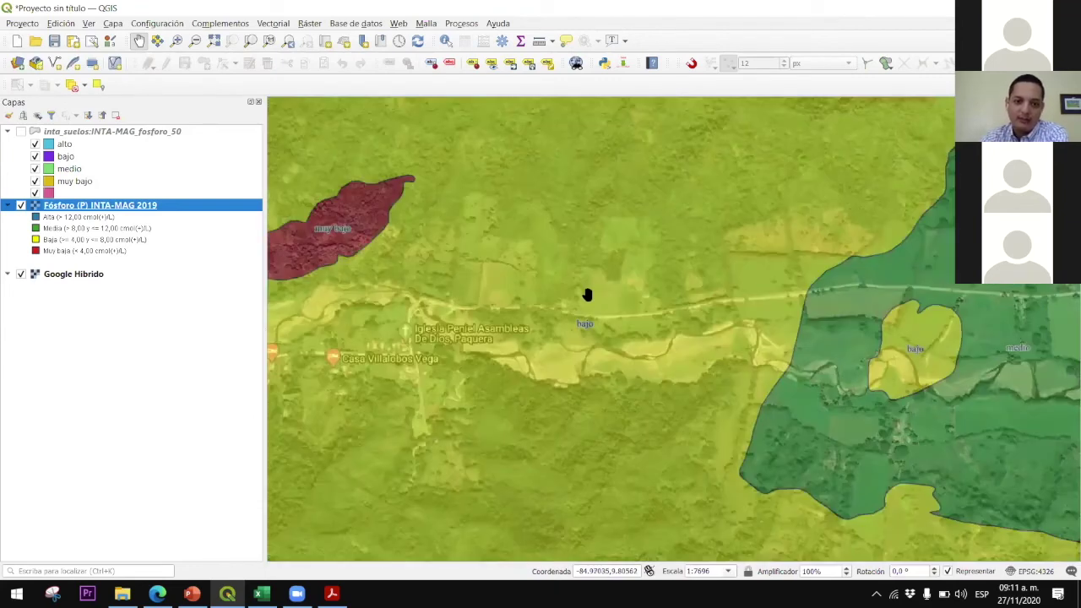
scroll(591, 292, down, 1)
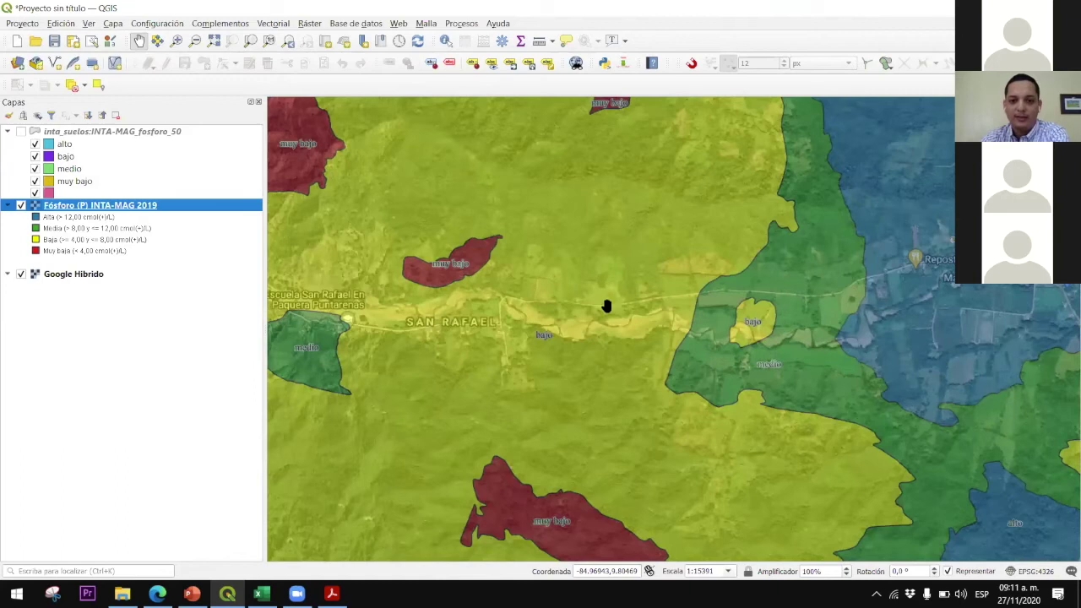
scroll(606, 304, up, 1)
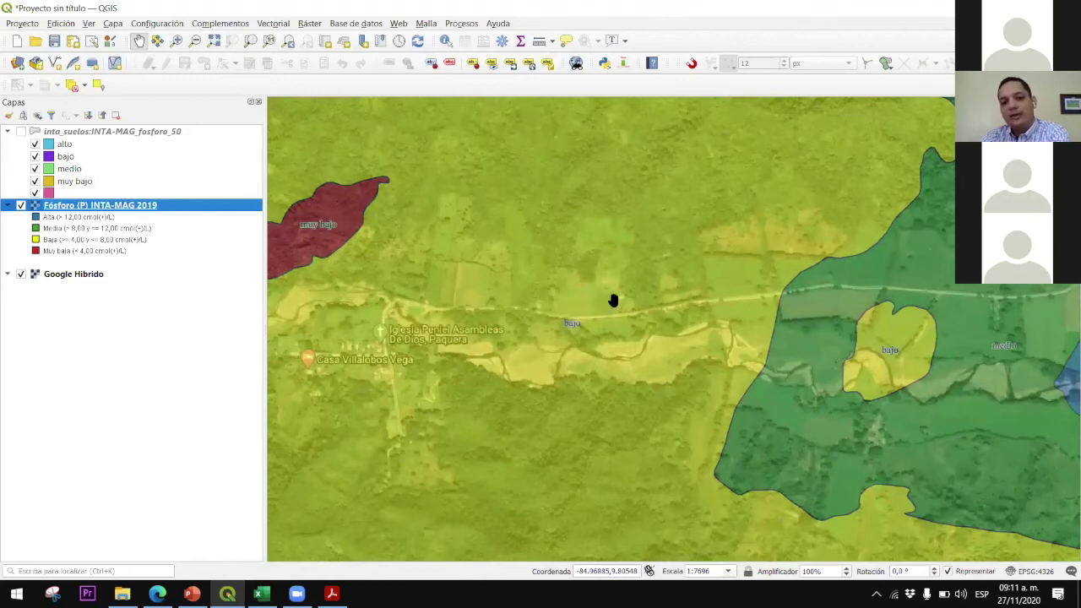
scroll(613, 301, down, 1)
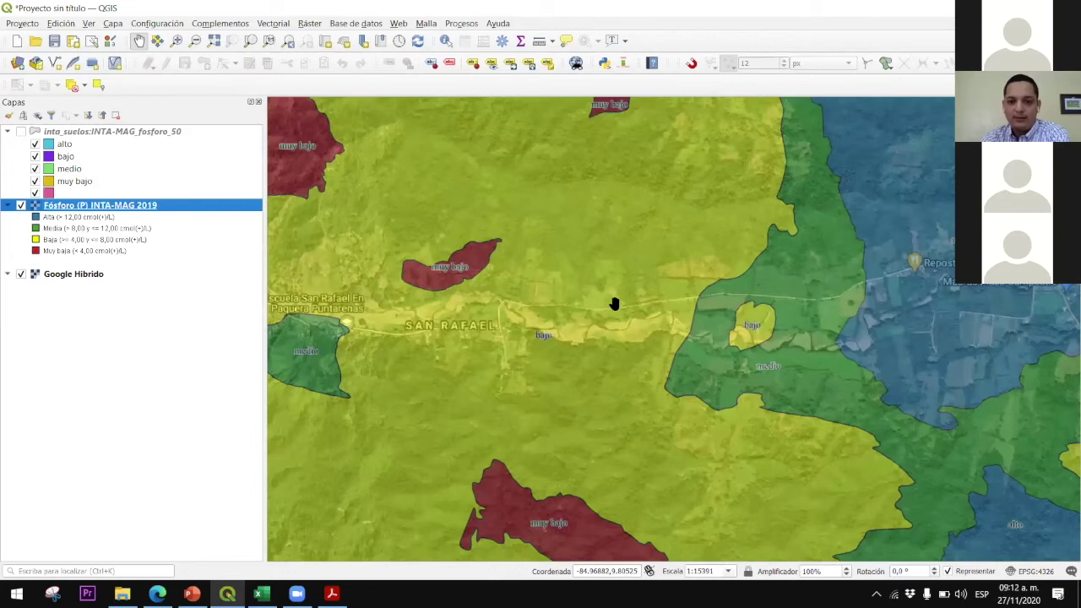
scroll(555, 317, up, 1)
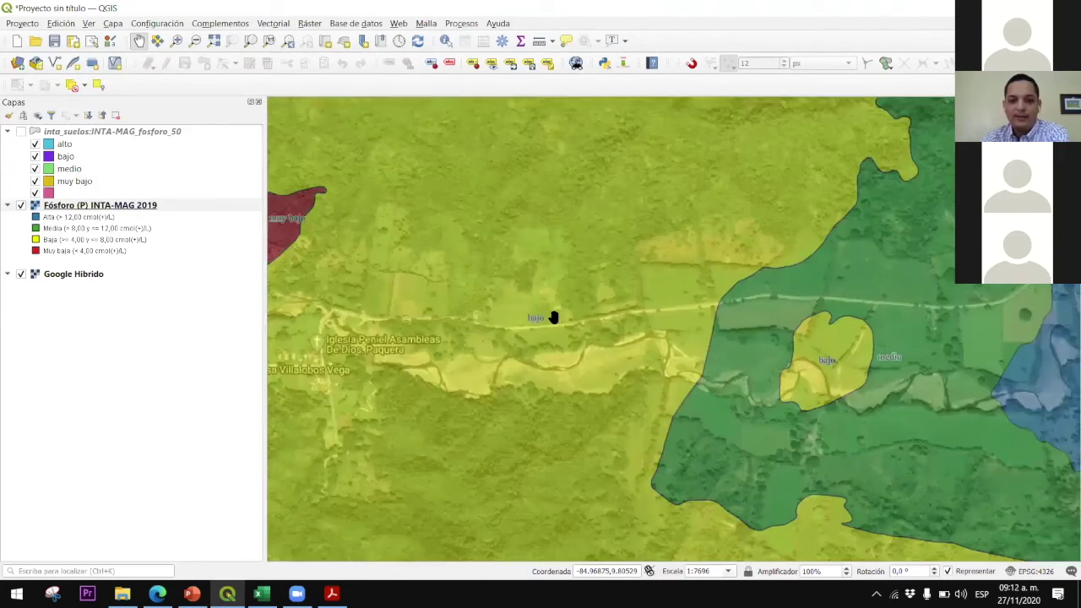
Hide the Fósforo (P) INTA-MAG 2019 layer, leaving only Google Híbrido imagery
drag(550, 336, 499, 346)
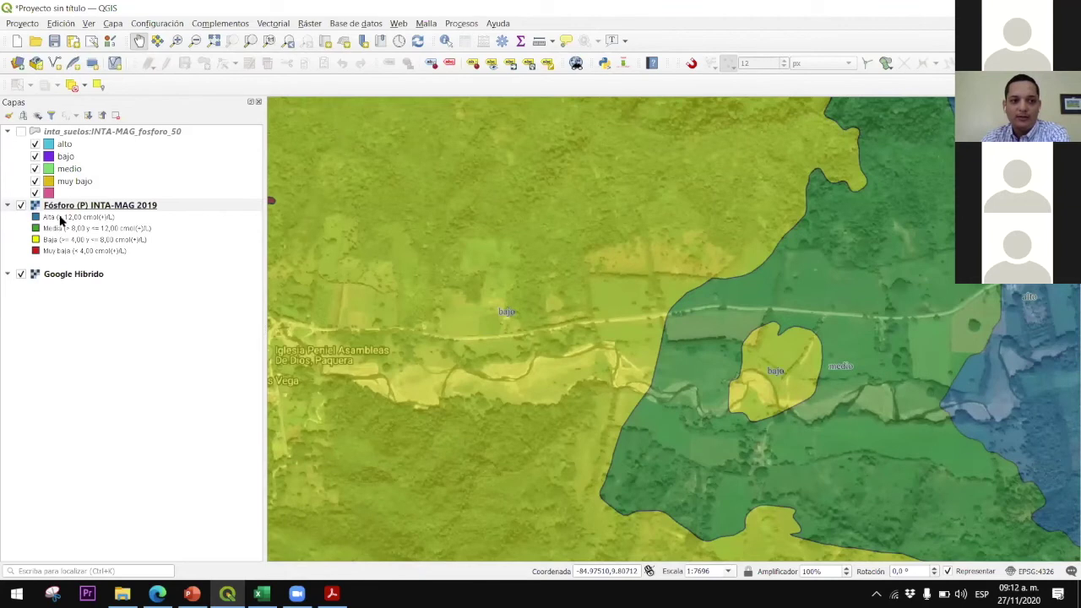
key(space)
drag(557, 317, 565, 310)
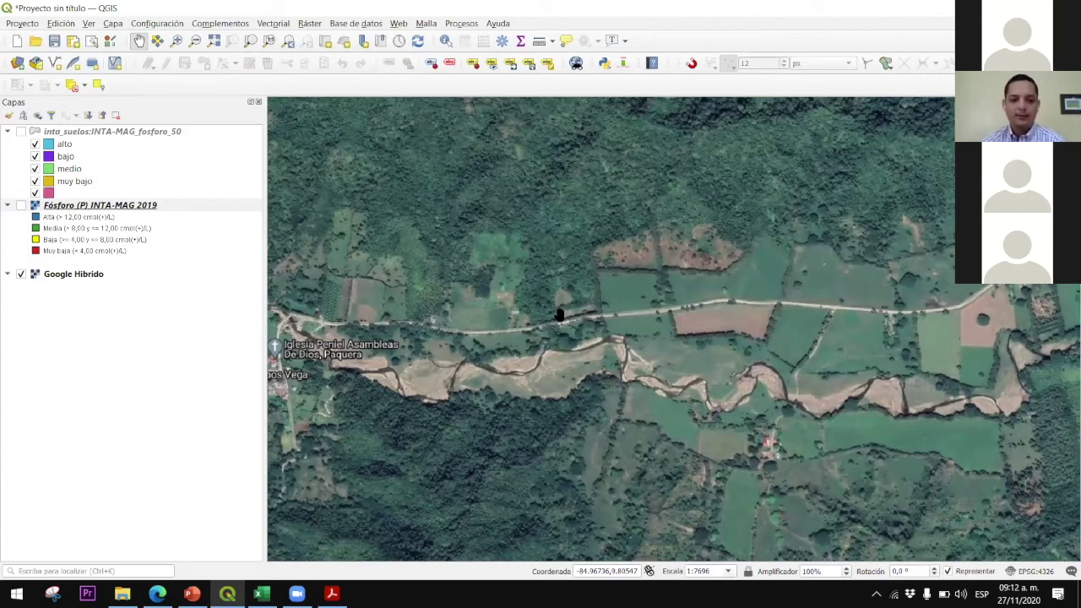
Pan and zoom the satellite map slightly around the roadside farm plots
drag(528, 267, 560, 277)
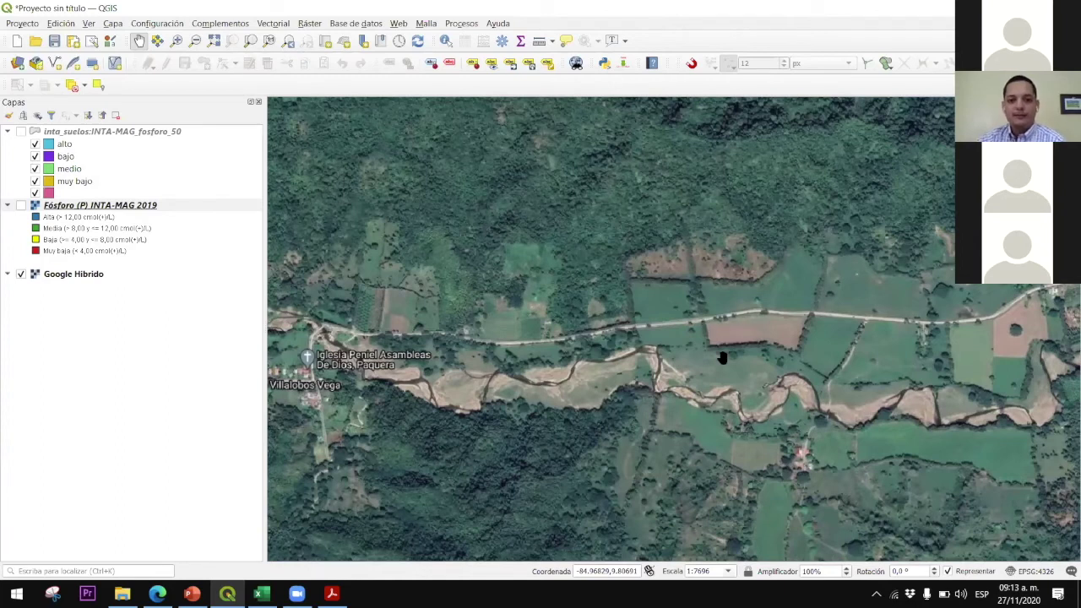
drag(715, 353, 710, 346)
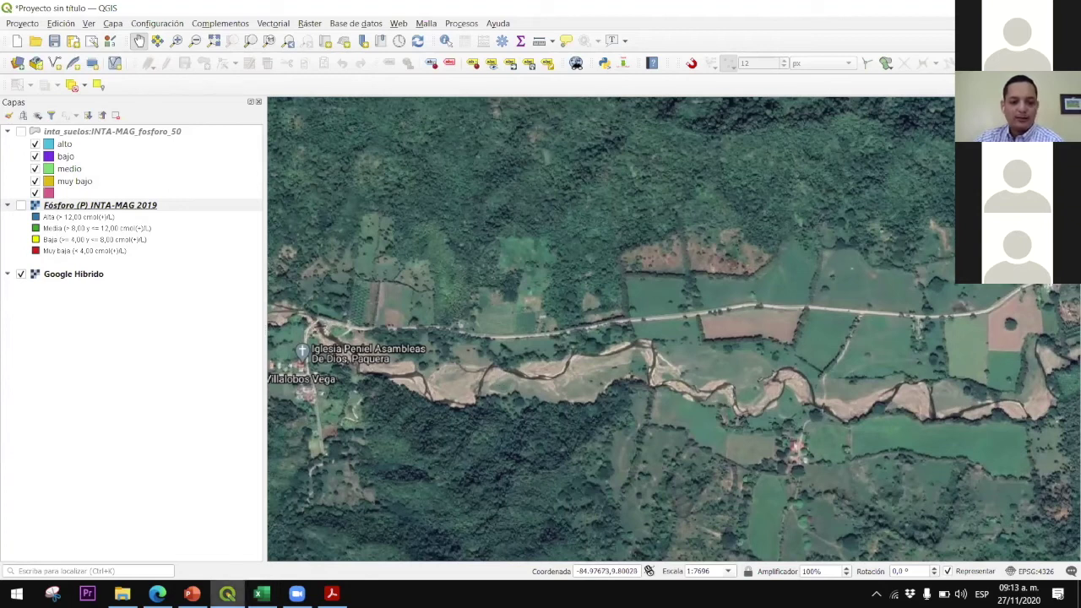
mouse_move(157, 594)
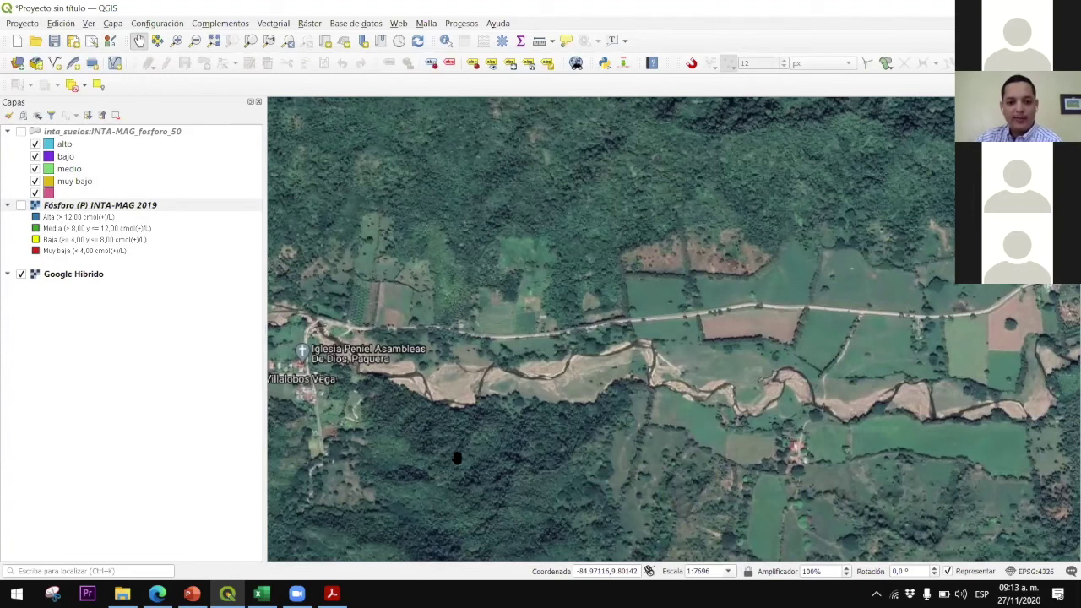
drag(591, 450, 559, 436)
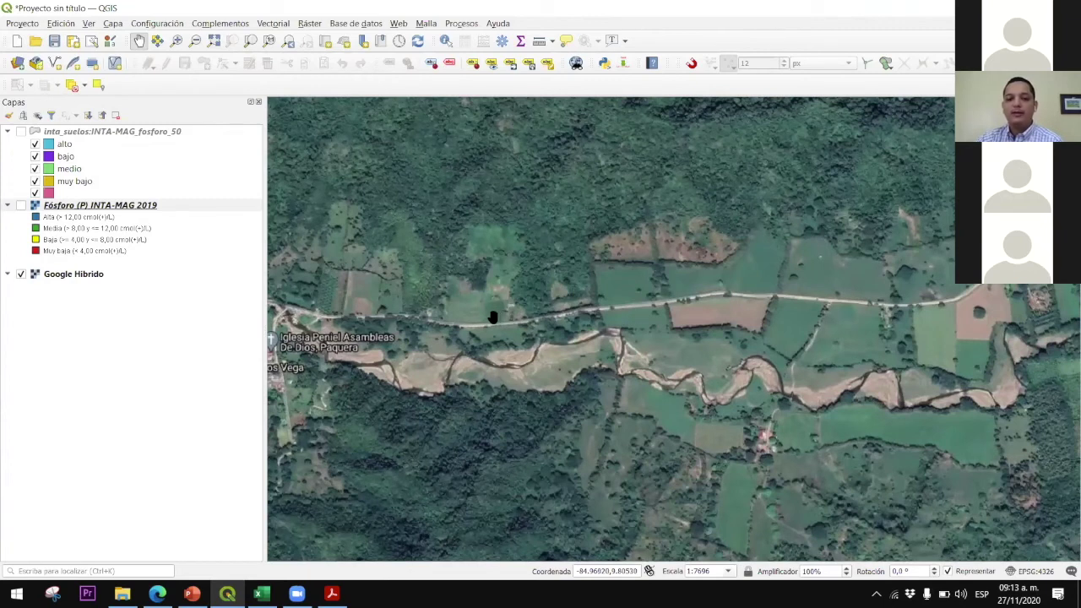
scroll(489, 315, up, 2)
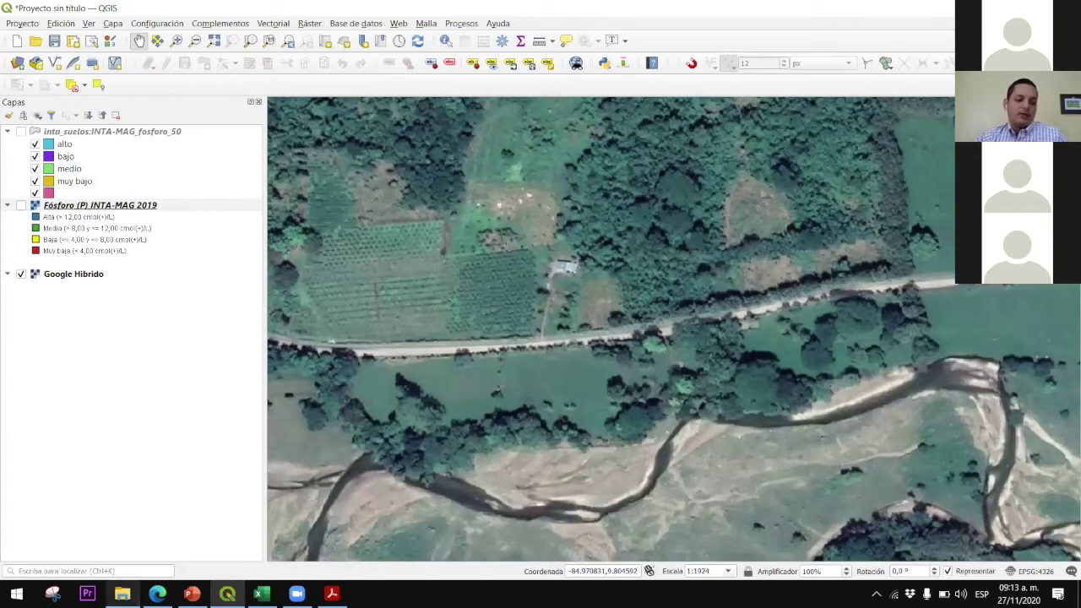
Bring the 'manual del usuario' PDF in Acrobat Reader to the front
mouse_move(157, 593)
mouse_move(296, 593)
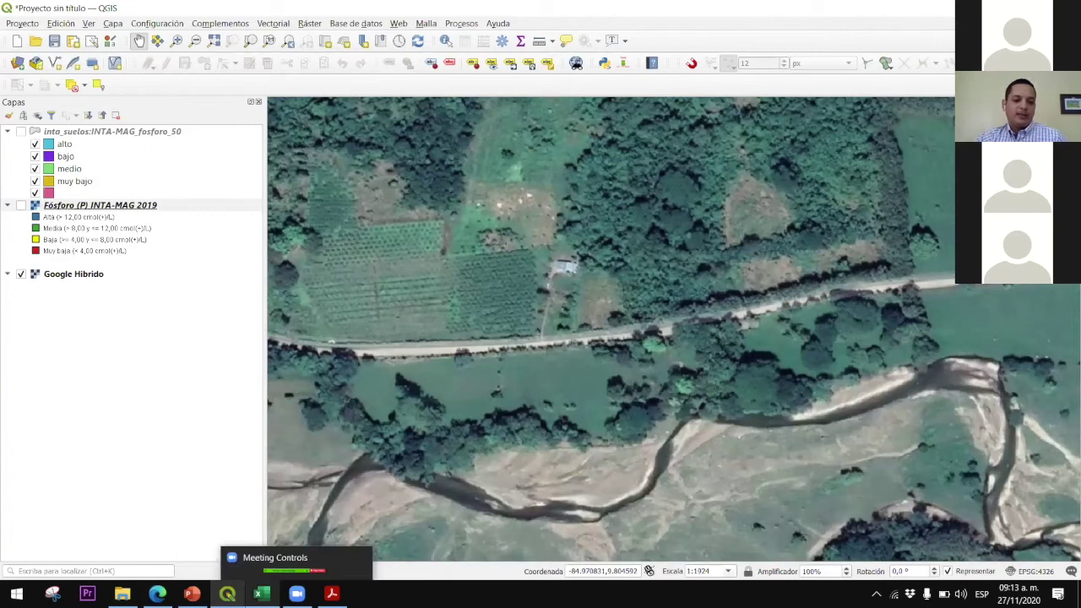
mouse_move(192, 594)
mouse_move(332, 593)
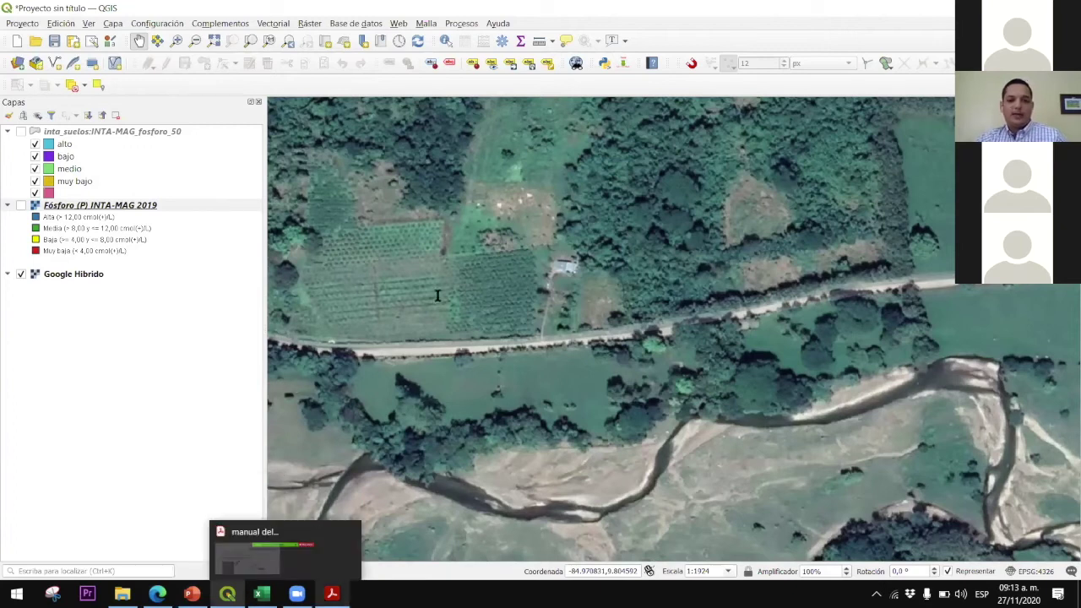
click(285, 549)
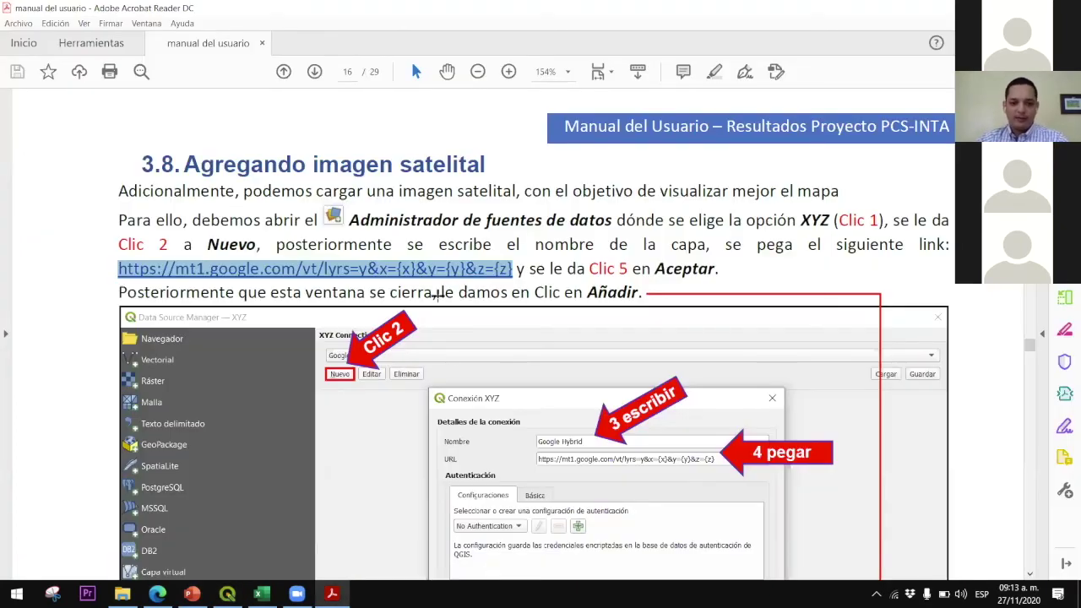
Scroll the manual to page 18, '4. APP PARA CONOCER LAS COORDENADAS', steps 1–3
scroll(437, 295, down, 4)
scroll(438, 295, down, 1)
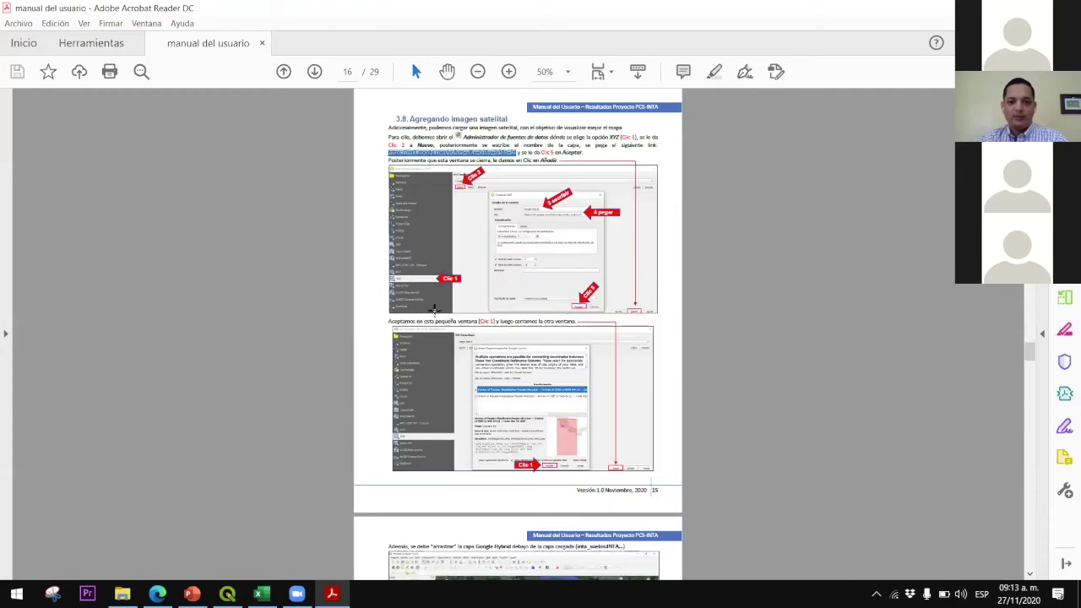
scroll(433, 306, down, 5)
scroll(433, 306, down, 5)
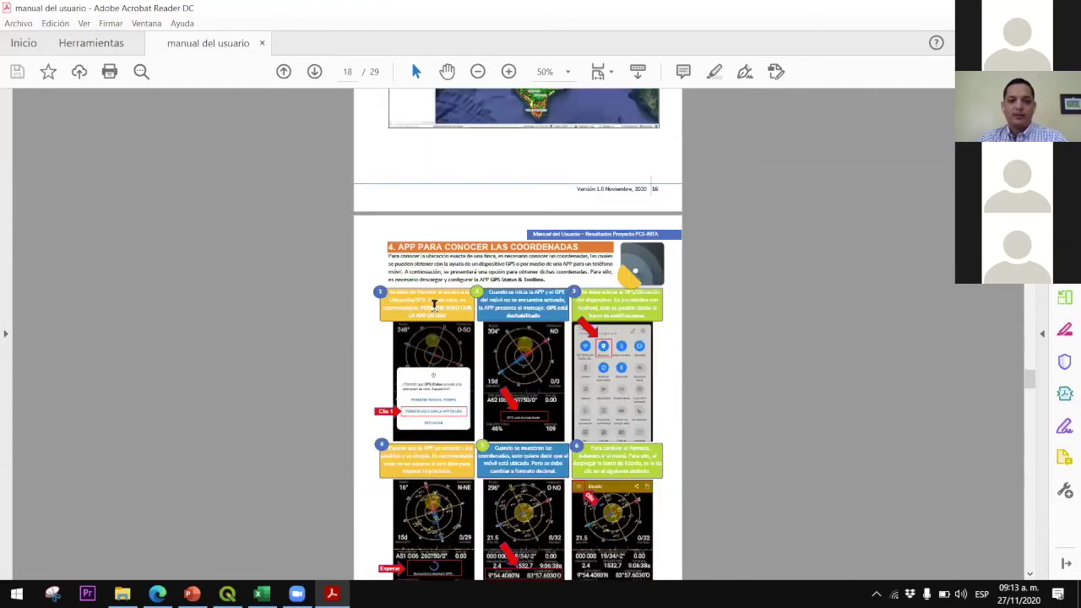
scroll(434, 305, up, 5)
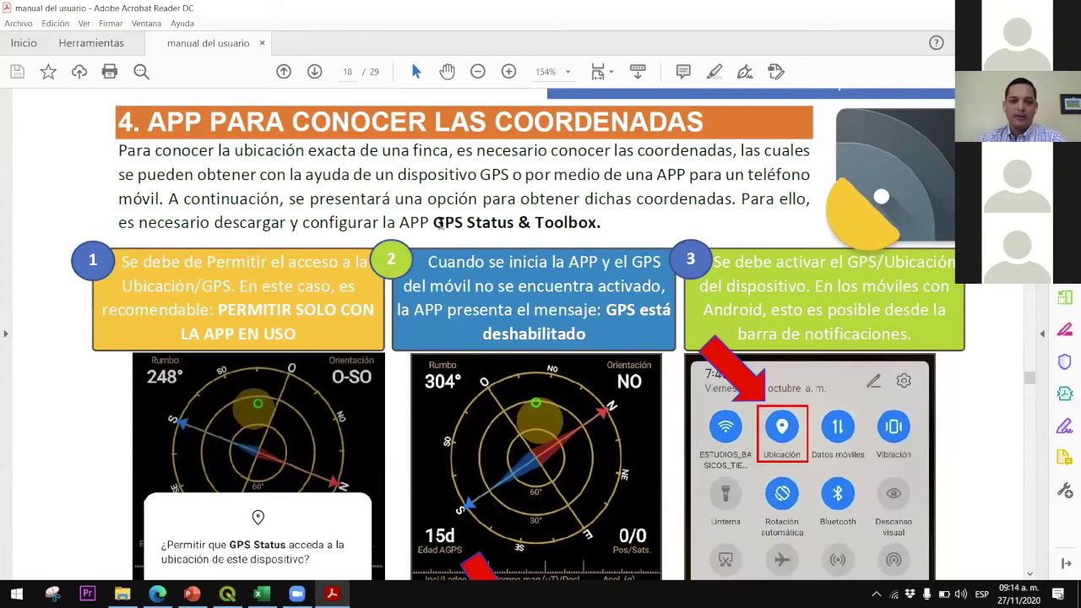
scroll(606, 223, down, 1)
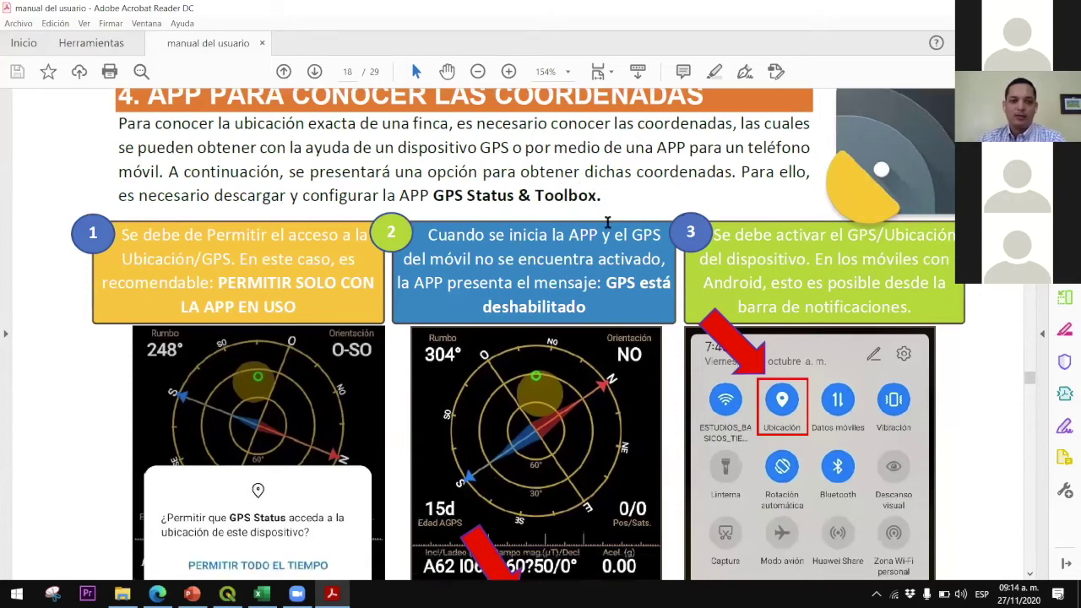
scroll(606, 222, down, 1)
scroll(607, 223, down, 7)
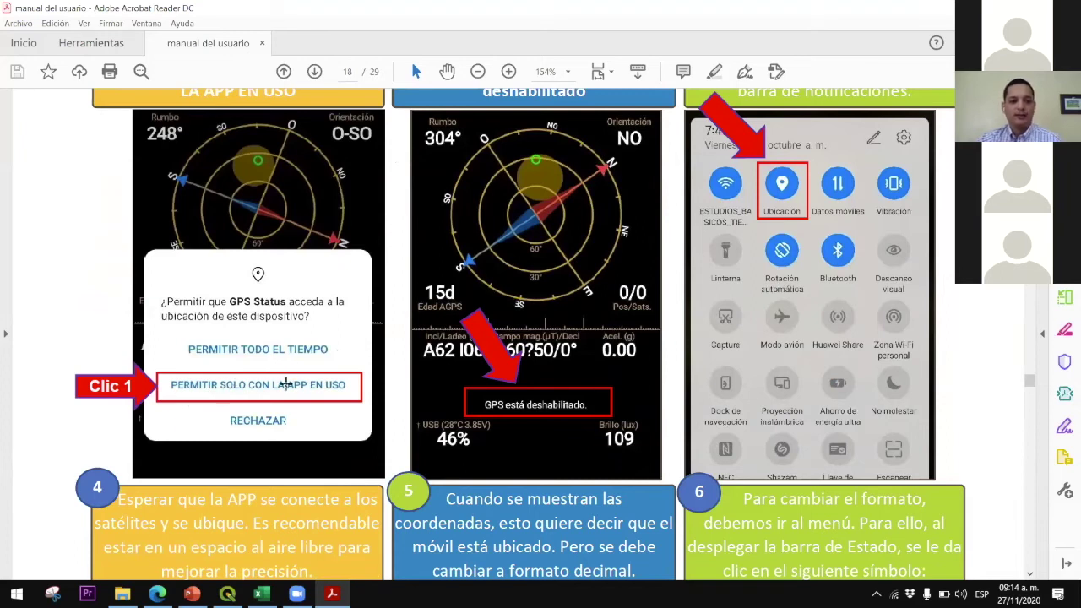
scroll(291, 384, up, 2)
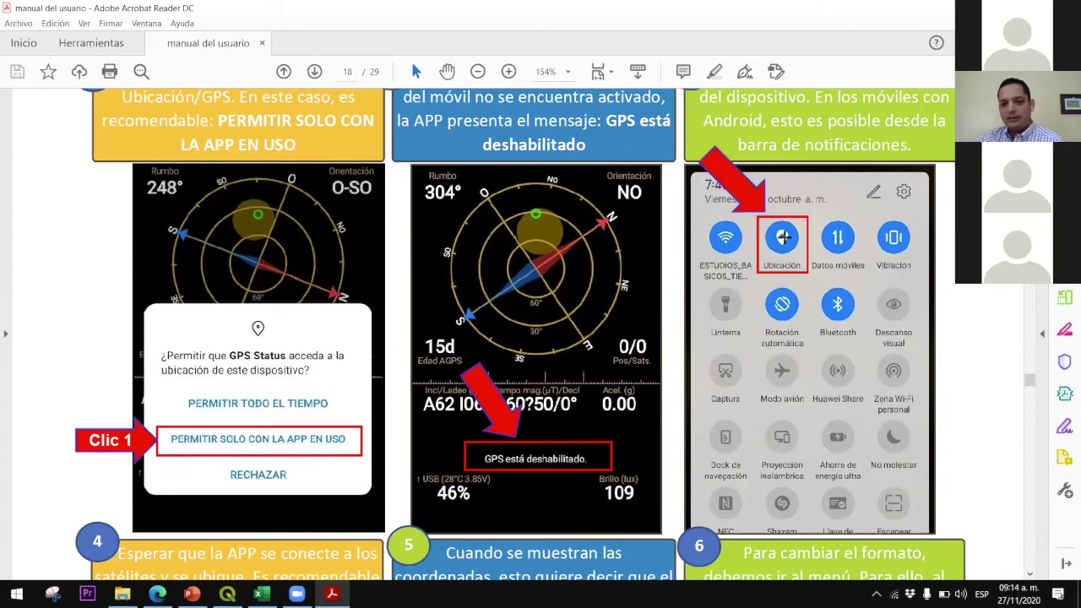
Scroll through steps 4–6 and box-select the latitude/longitude readout
scroll(785, 241, down, 6)
scroll(790, 244, down, 5)
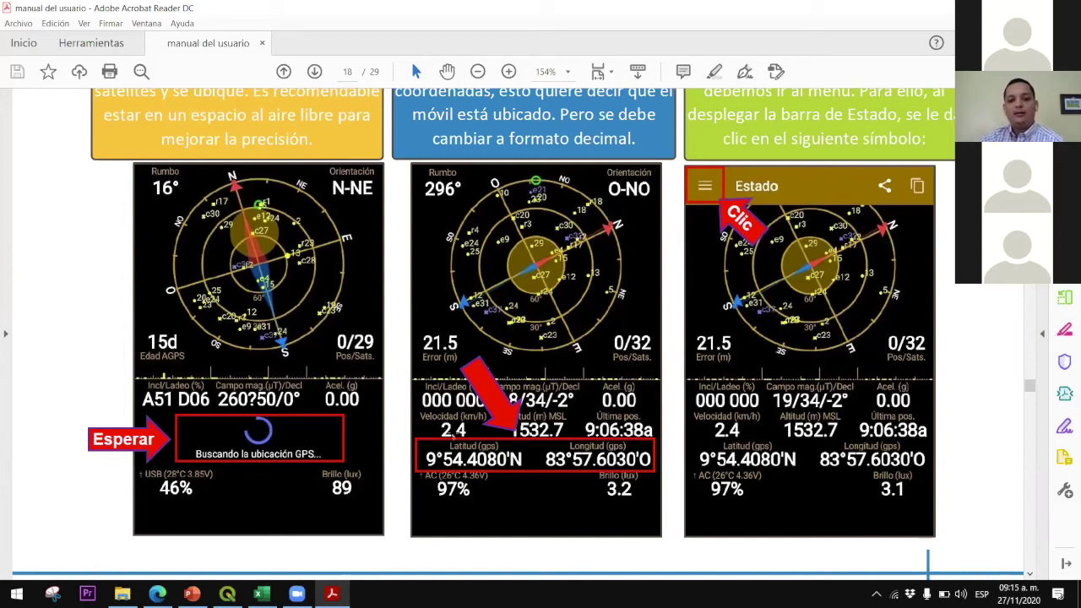
drag(411, 438, 657, 479)
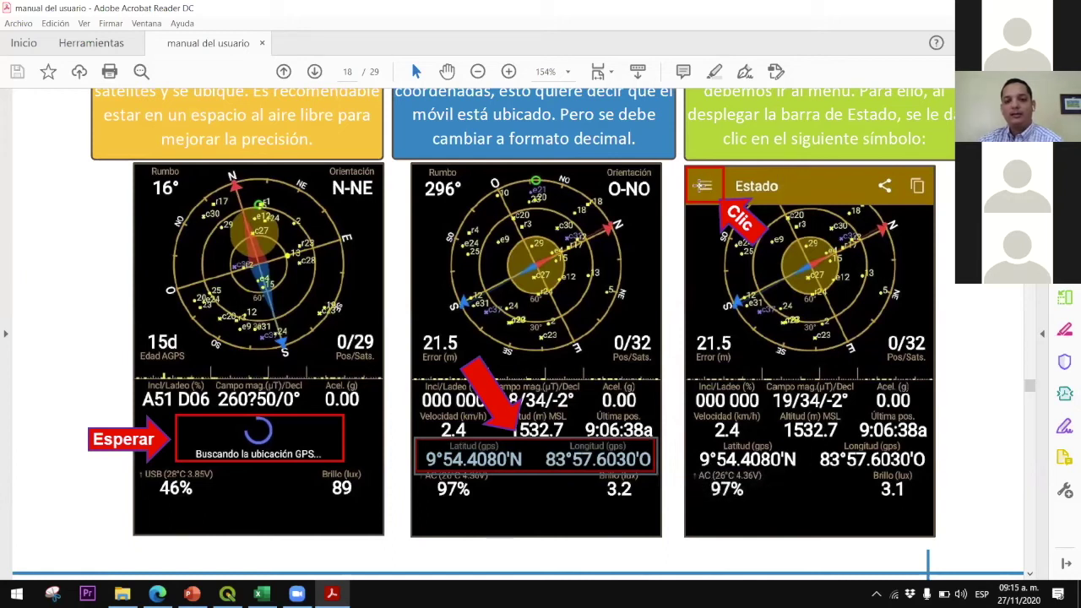
Scroll to page 19's steps 7–9 on Configuración and Unidades
scroll(708, 184, down, 2)
scroll(764, 231, down, 10)
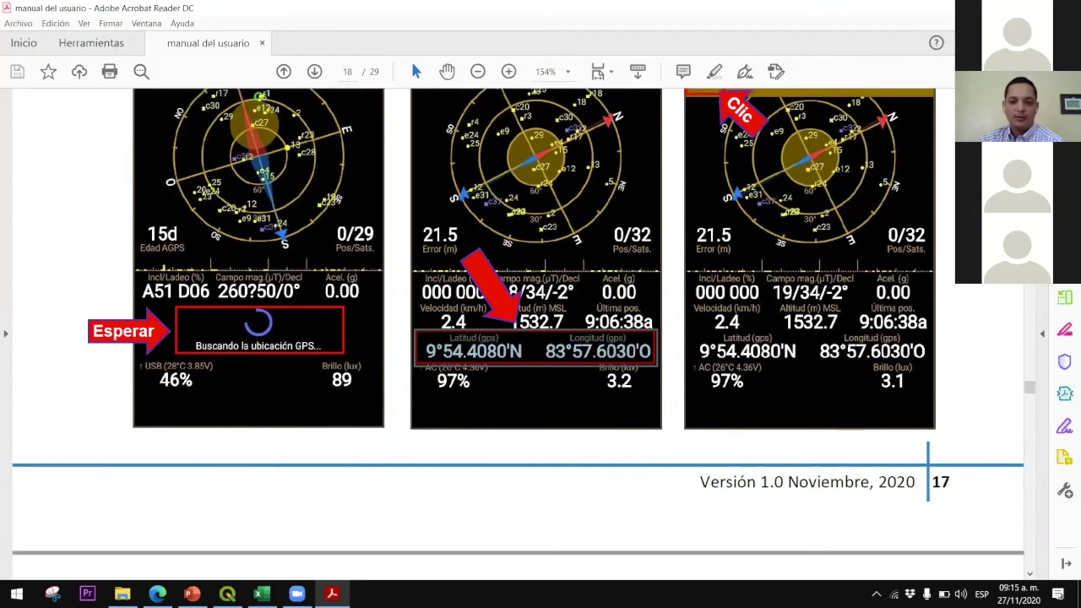
scroll(764, 230, down, 8)
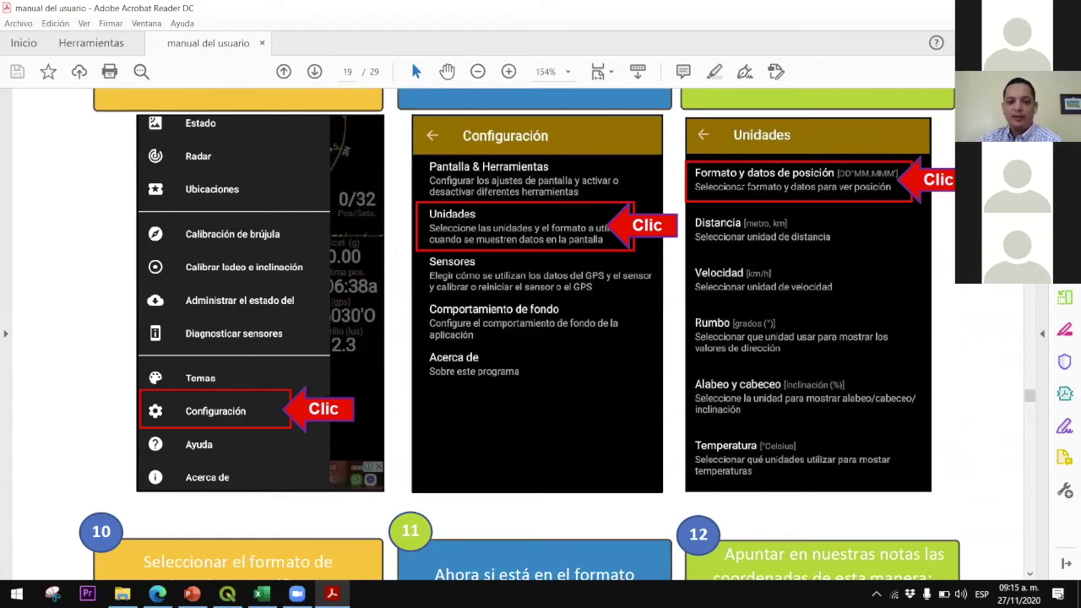
Scroll to steps 10–12 and highlight the N and O after the coordinate values
scroll(797, 174, down, 5)
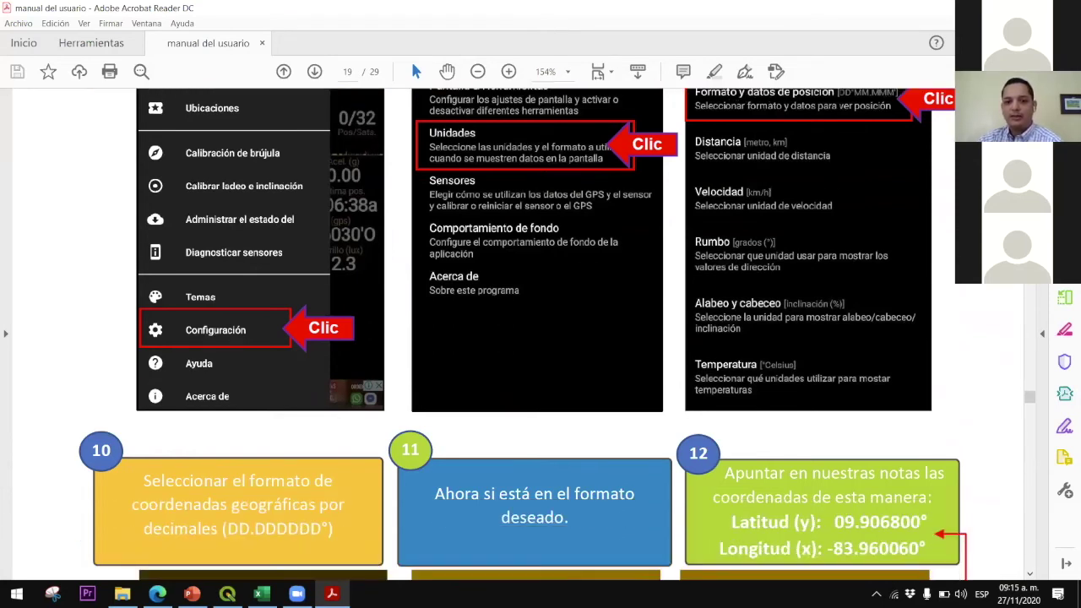
scroll(225, 234, down, 9)
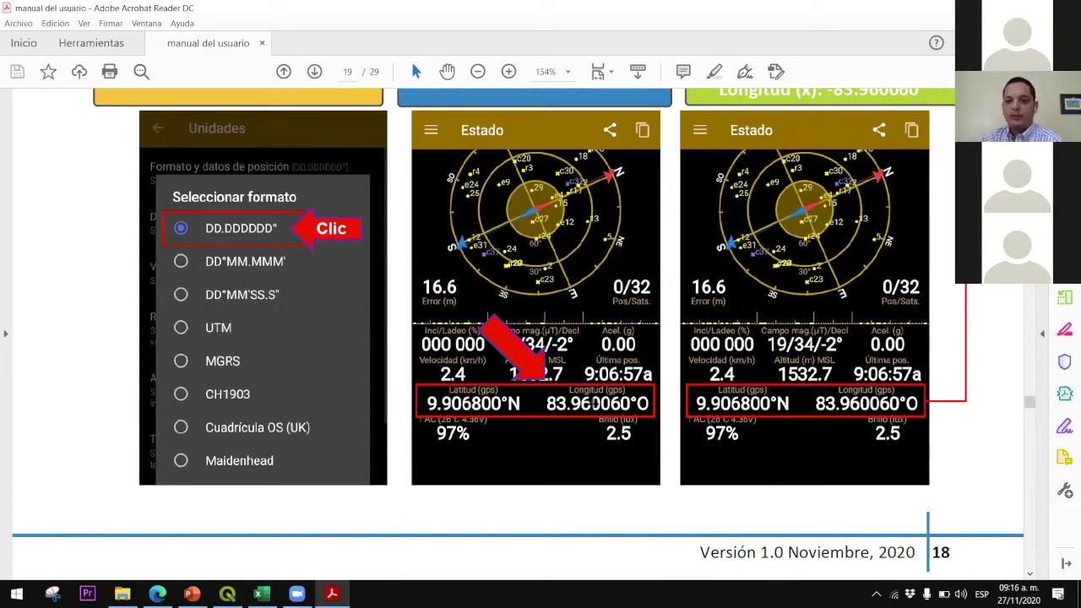
scroll(594, 403, up, 1)
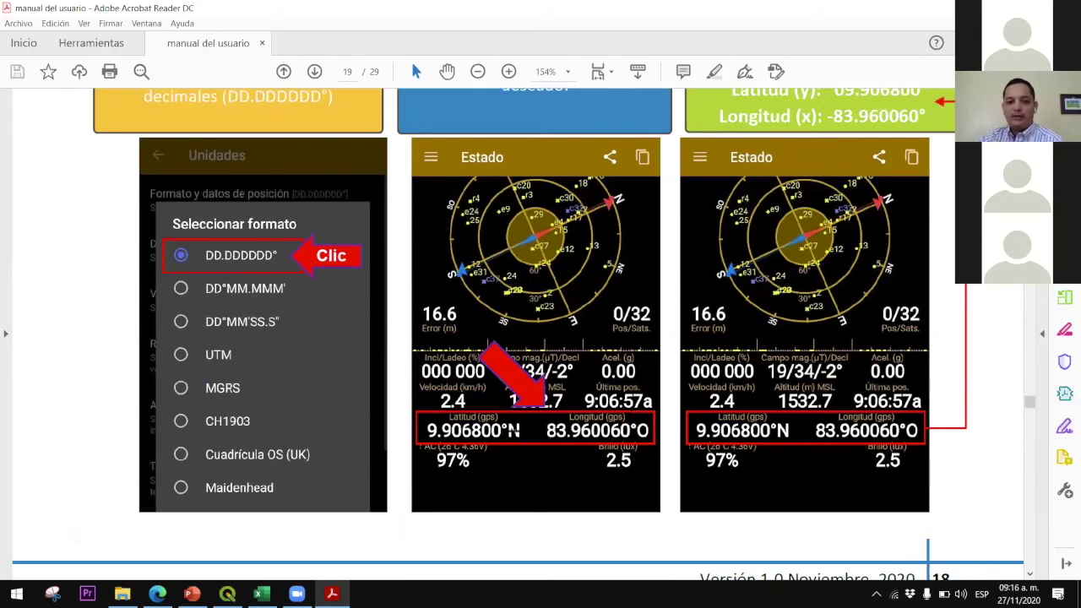
drag(505, 424, 523, 441)
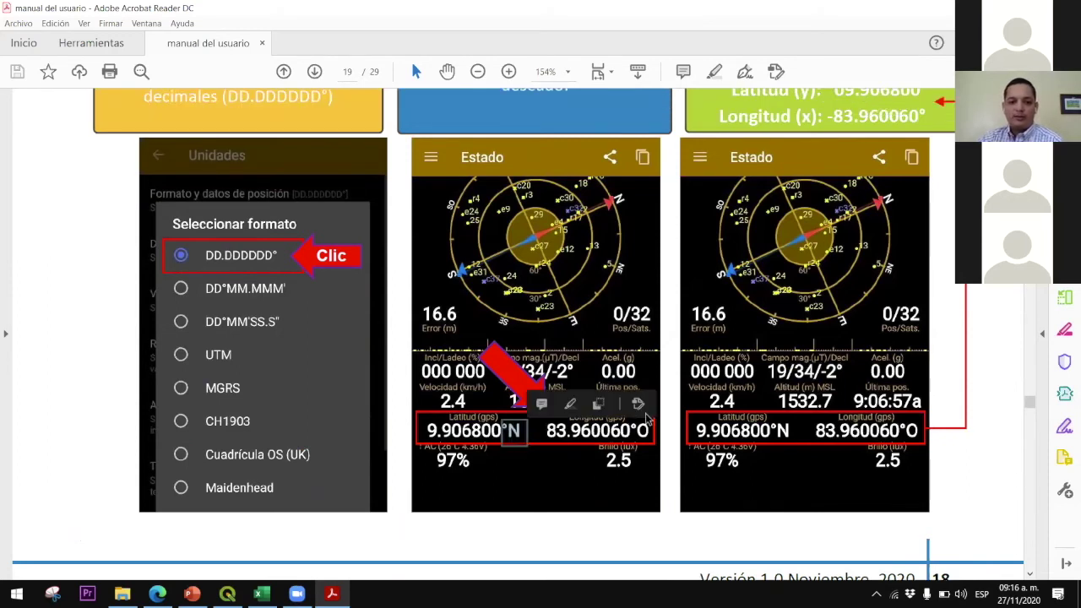
drag(654, 445, 634, 421)
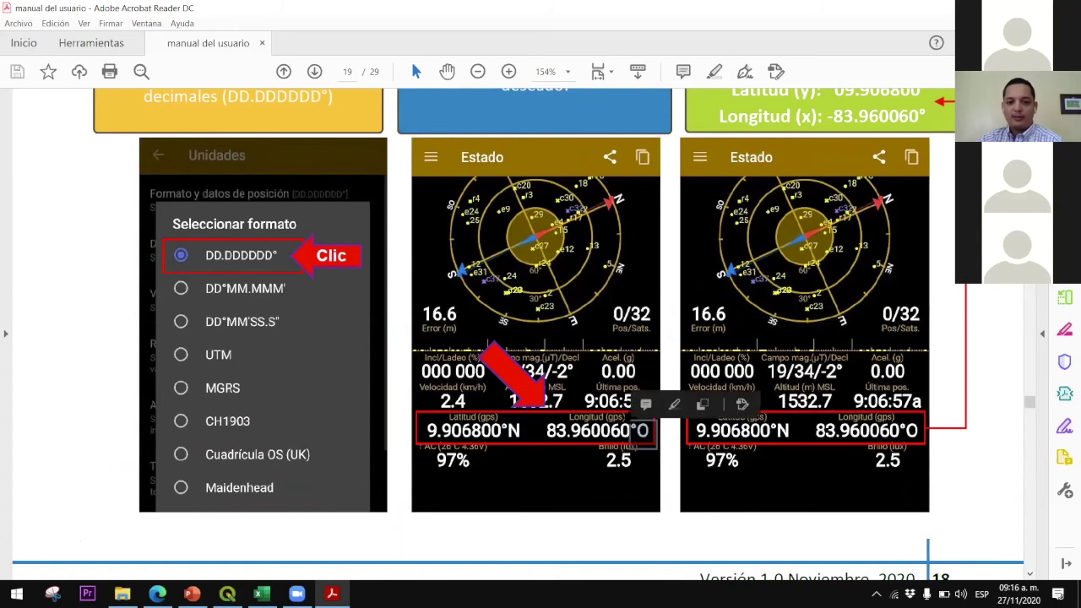
scroll(634, 420, up, 1)
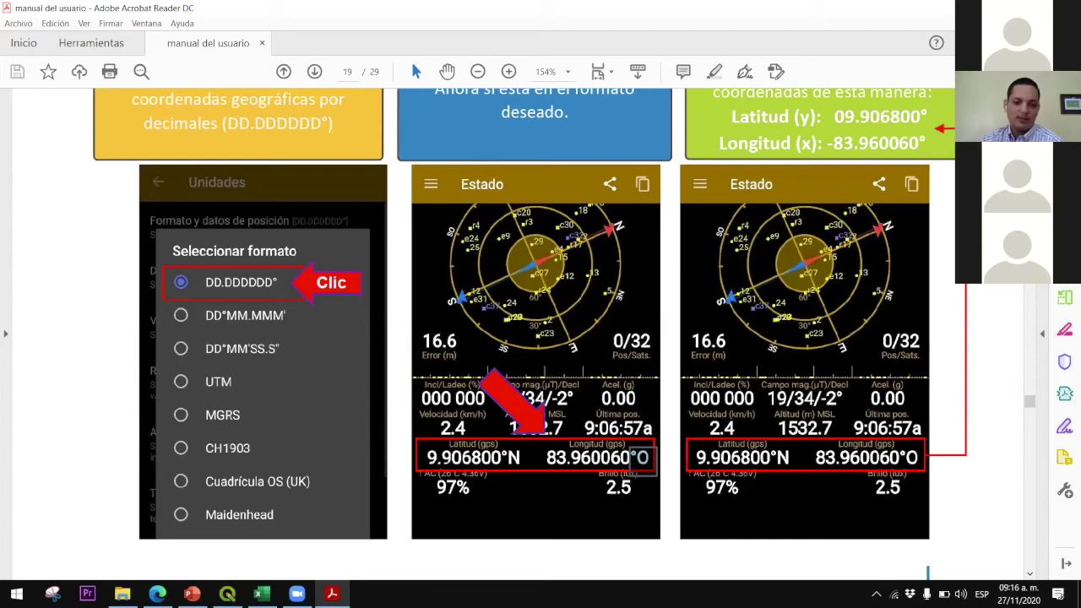
scroll(666, 403, up, 1)
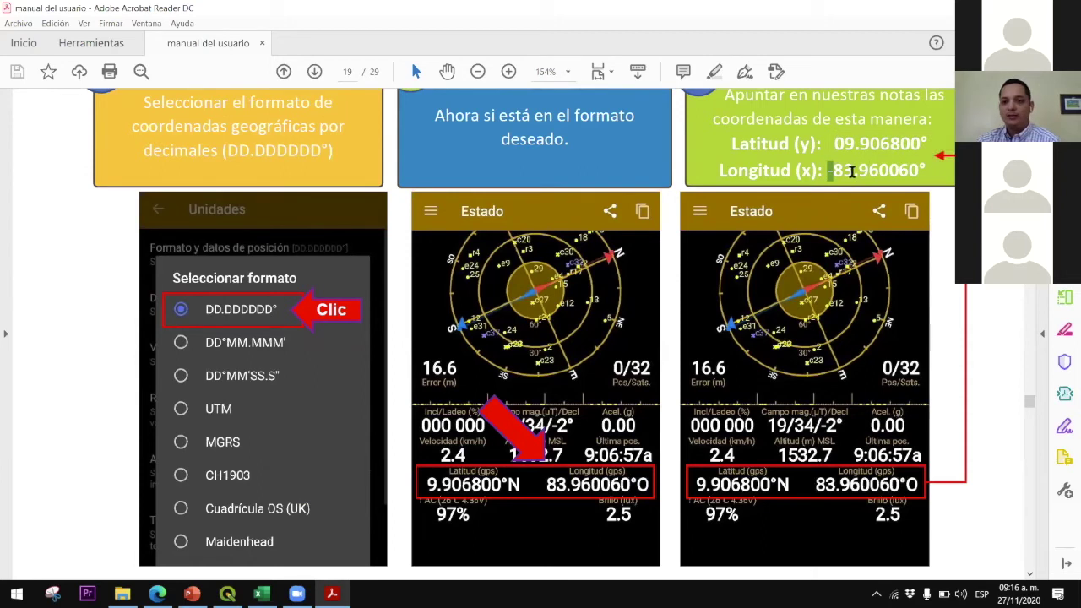
Highlight the Longitud digits, then scroll to page 20's section 5.1 'Actualizando datos en CSV'
drag(833, 171, 853, 172)
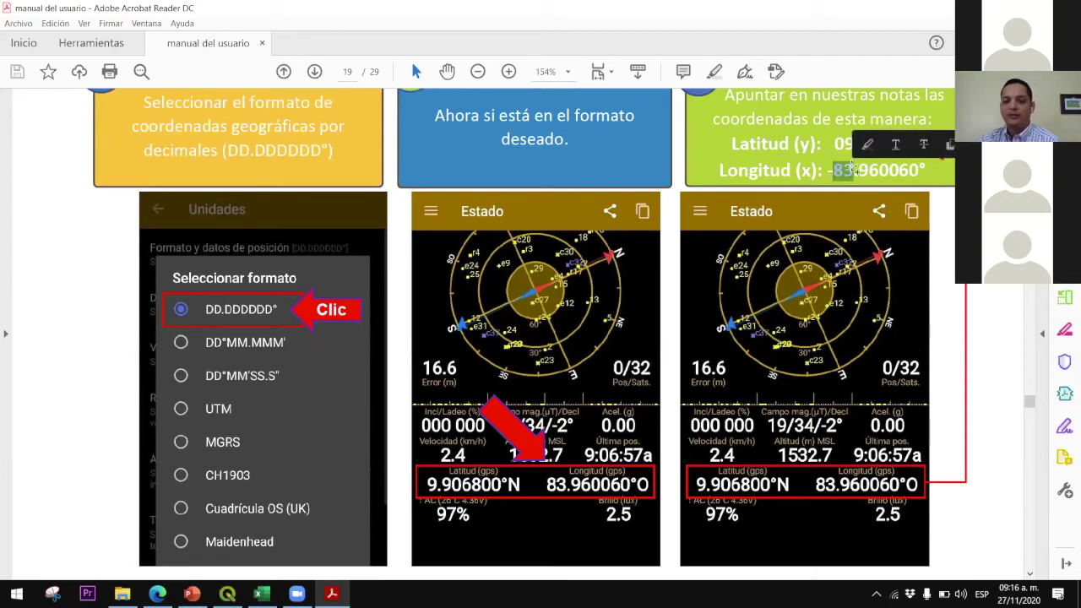
click(849, 174)
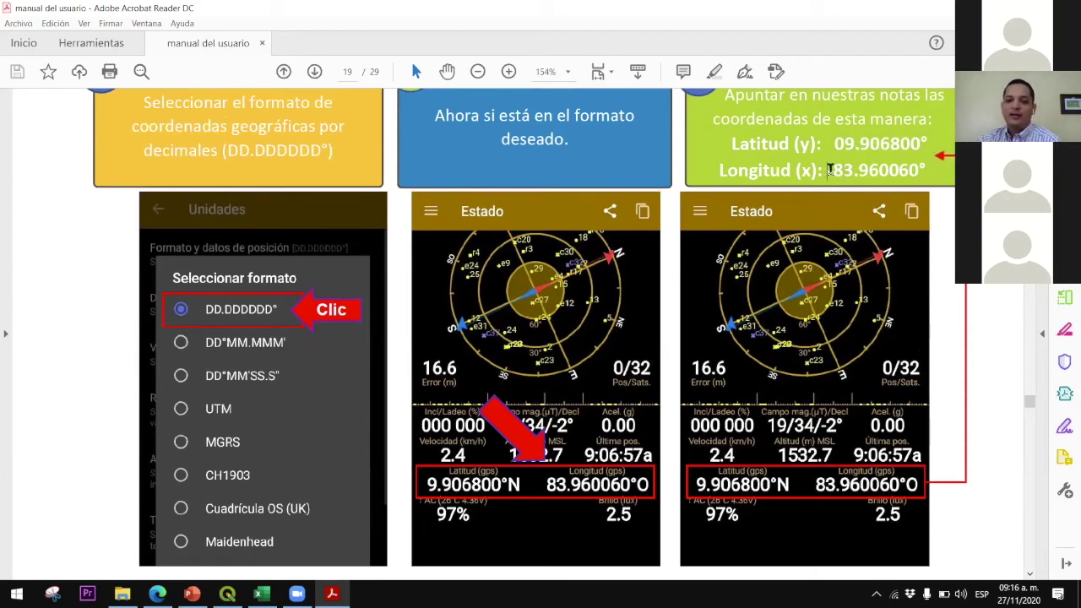
drag(843, 171, 933, 145)
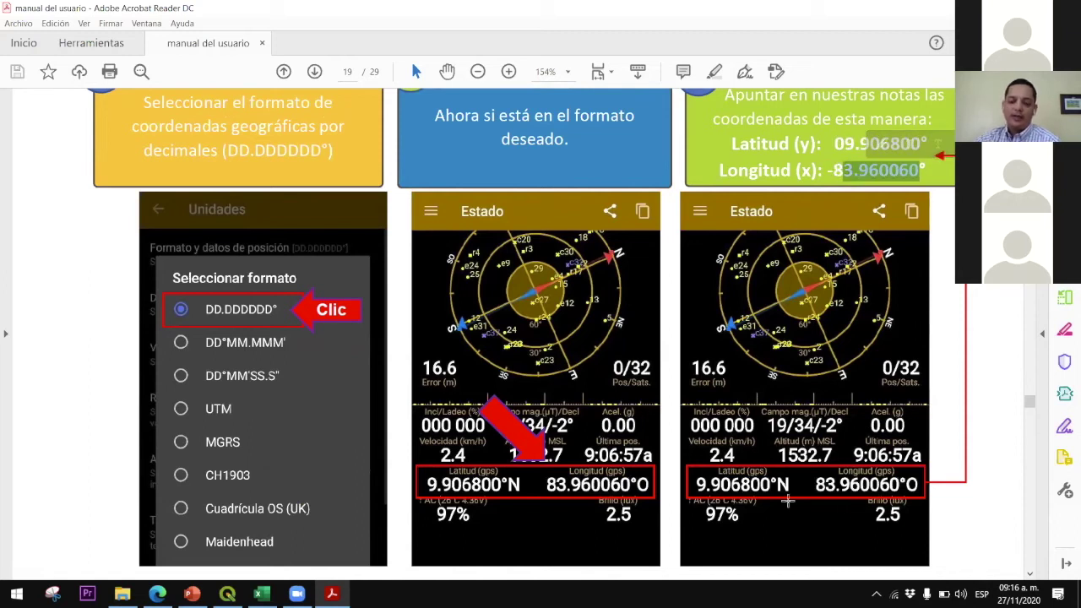
drag(787, 501, 773, 480)
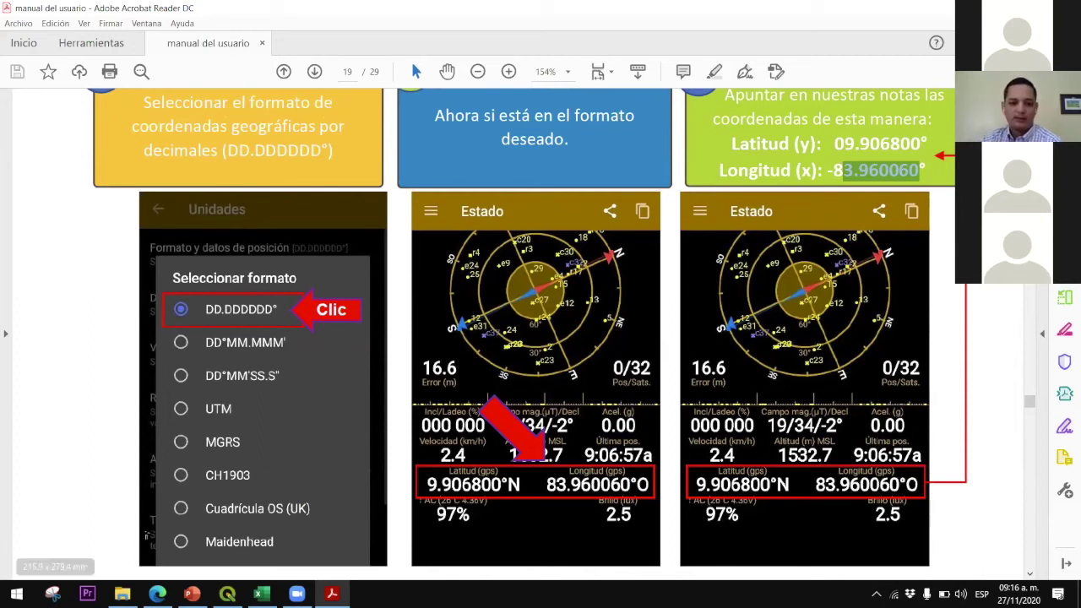
scroll(299, 473, down, 7)
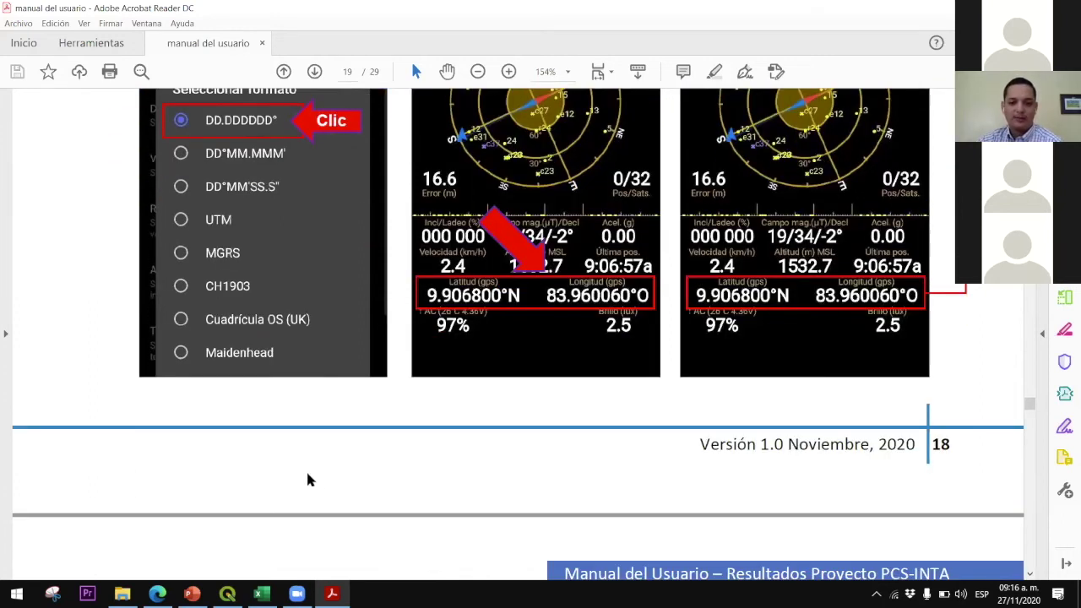
scroll(308, 475, down, 2)
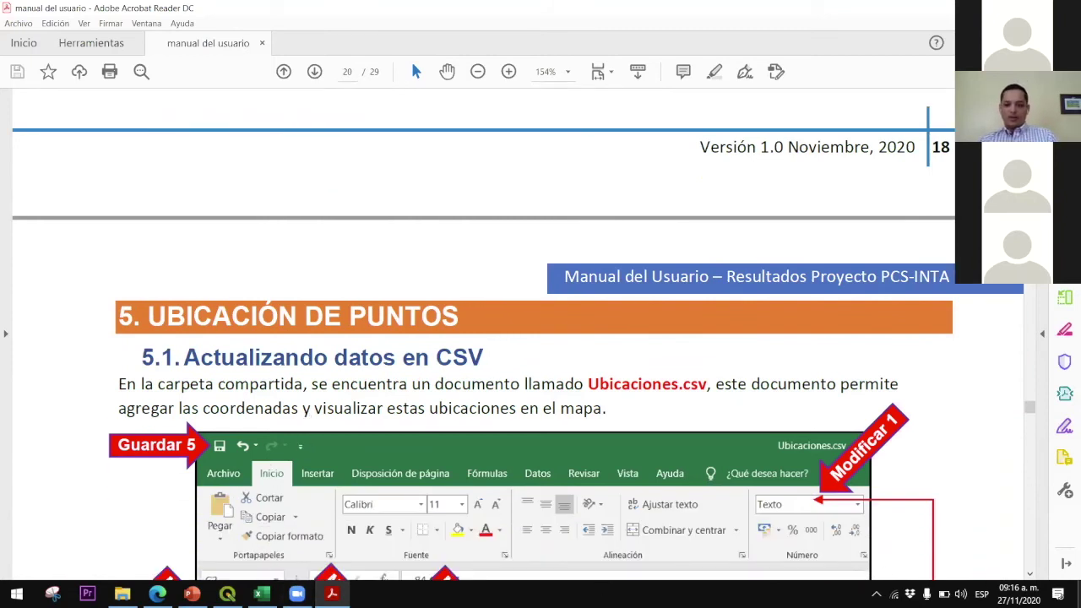
Create a new Hoja de cálculo de Microsoft Excel on the desktop named Ubicaciones
key(super+d)
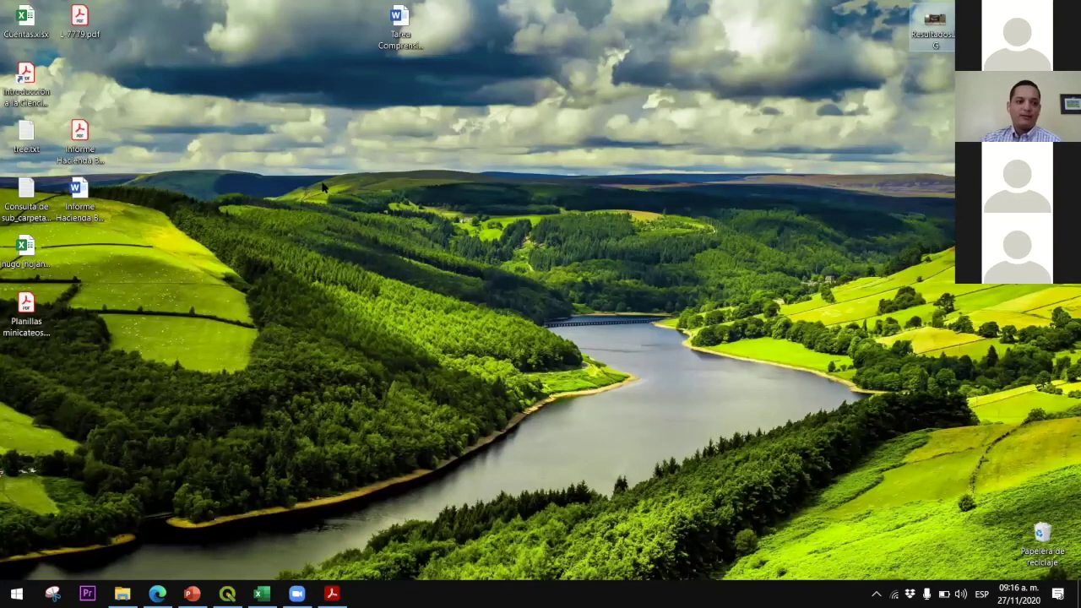
right_click(324, 192)
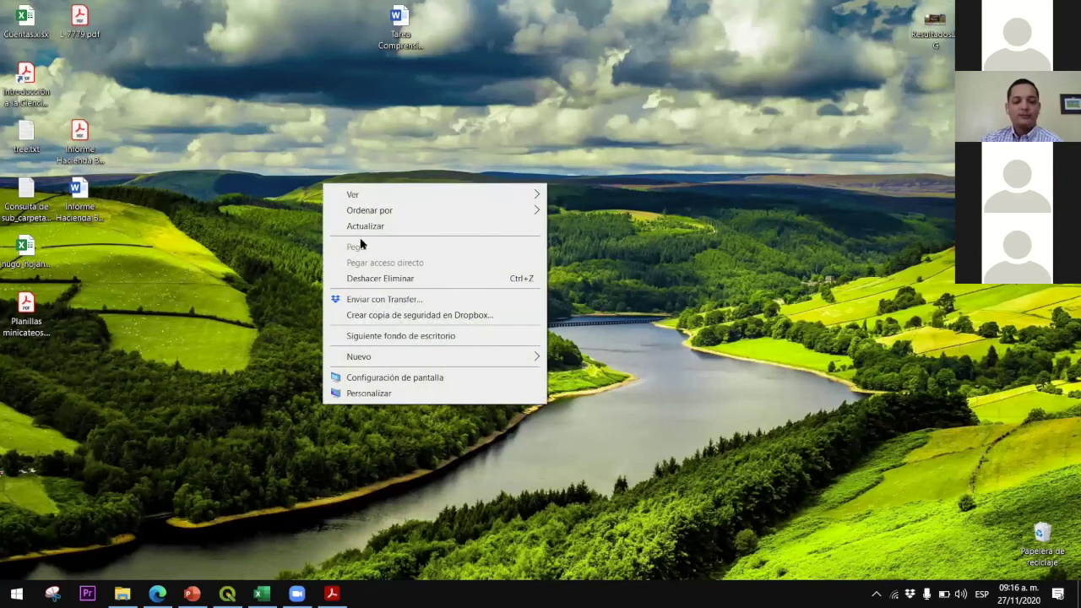
mouse_move(425, 357)
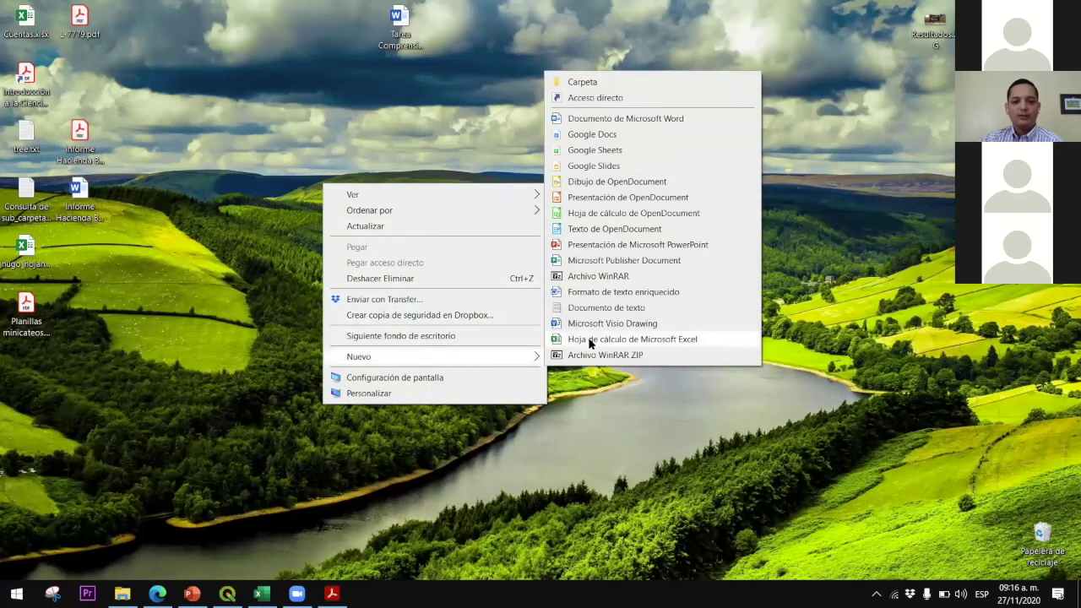
click(598, 339)
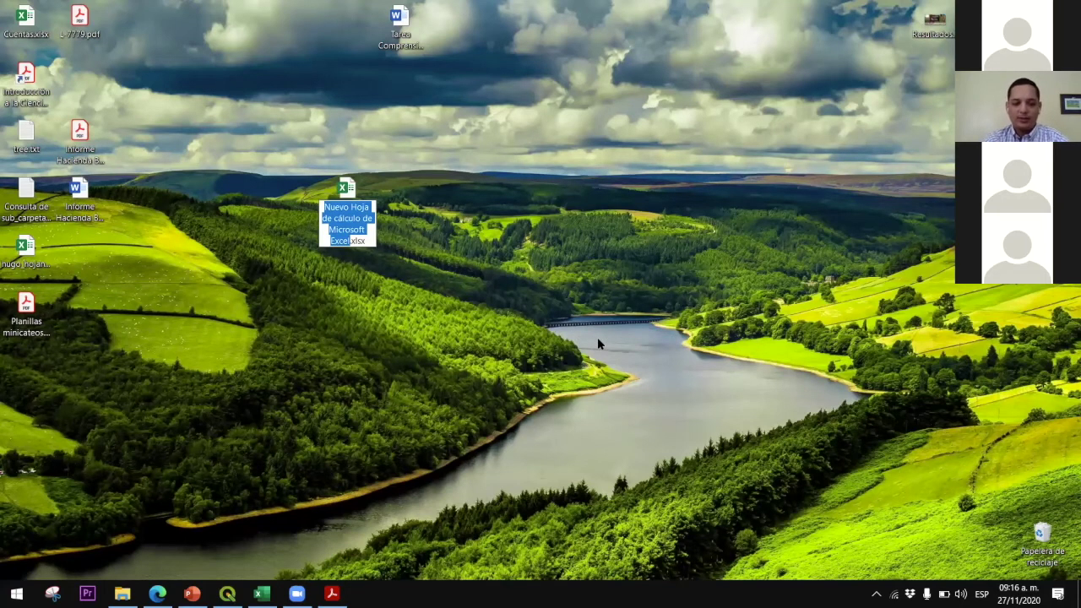
text(Ubicaciones)
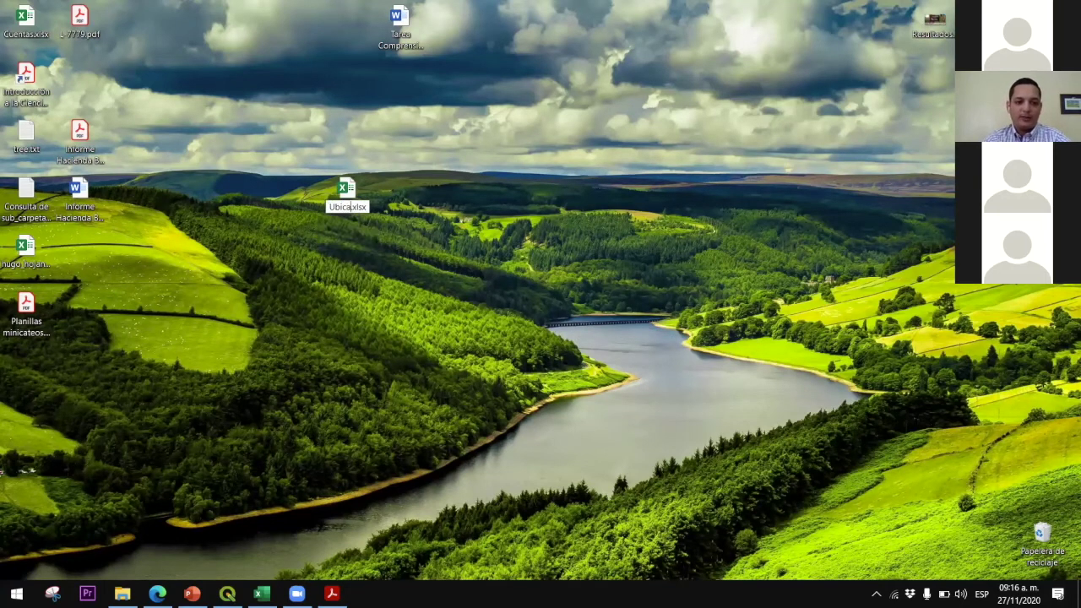
key(Return)
key(Return)
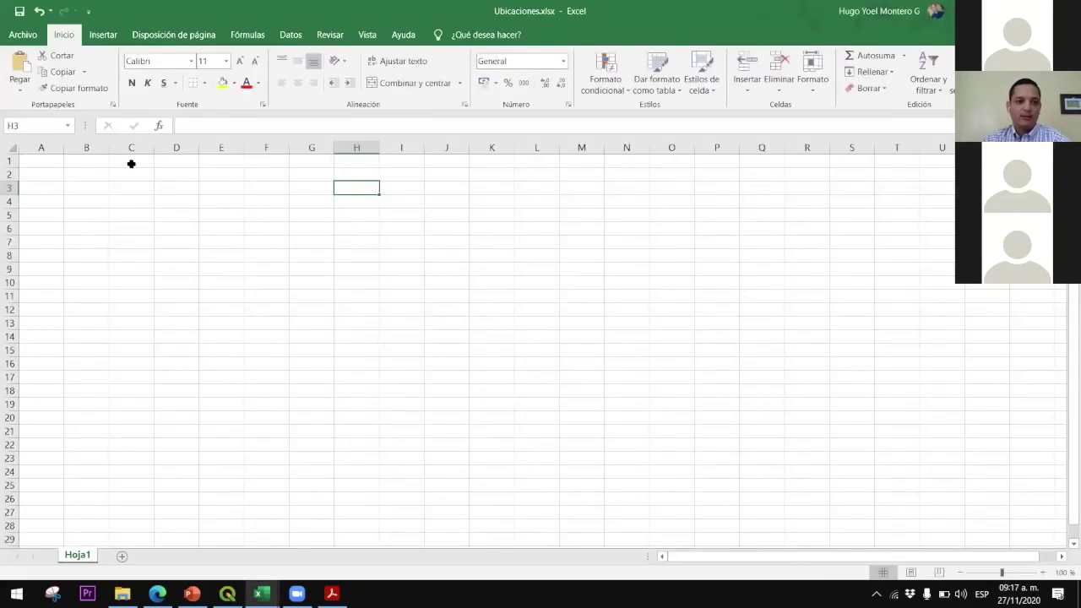
Enter the header Nombre in A1, widen column A, and type the person's name in A2
click(130, 163)
click(47, 161)
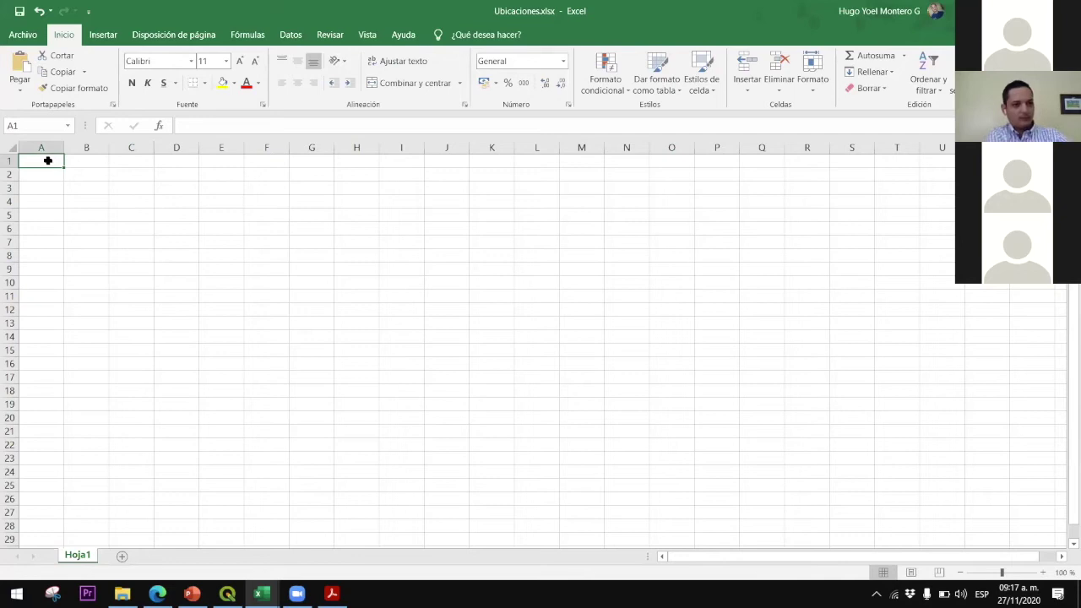
text(Nombre)
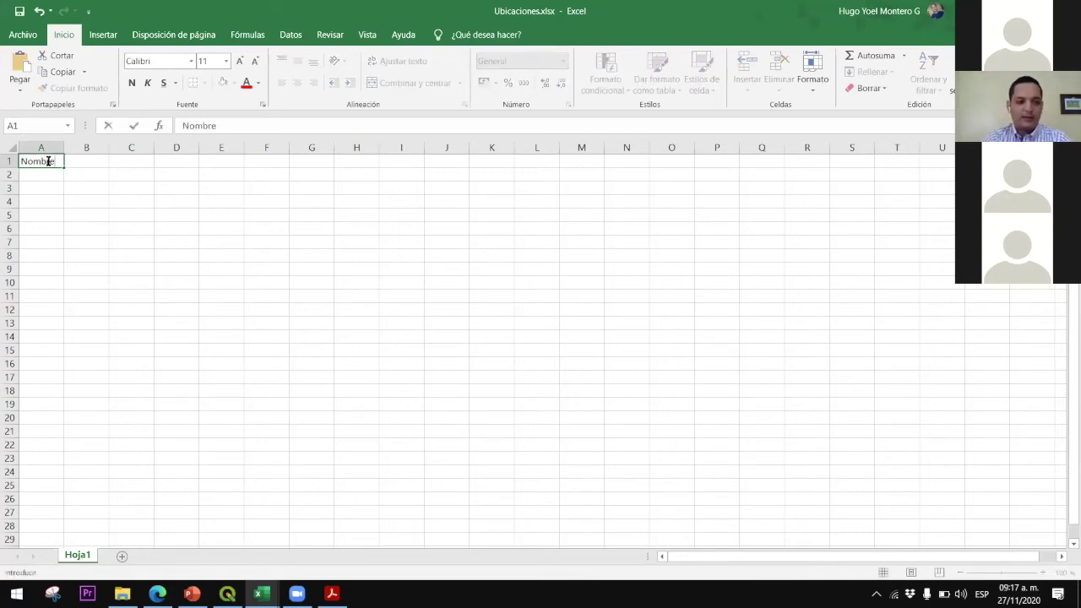
click(54, 148)
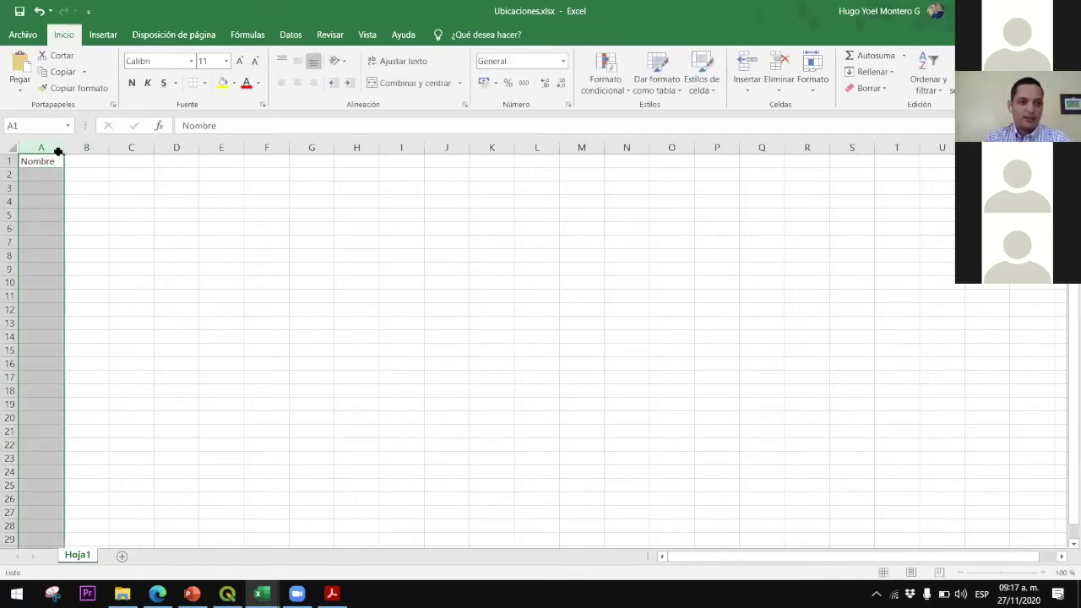
drag(59, 148, 160, 148)
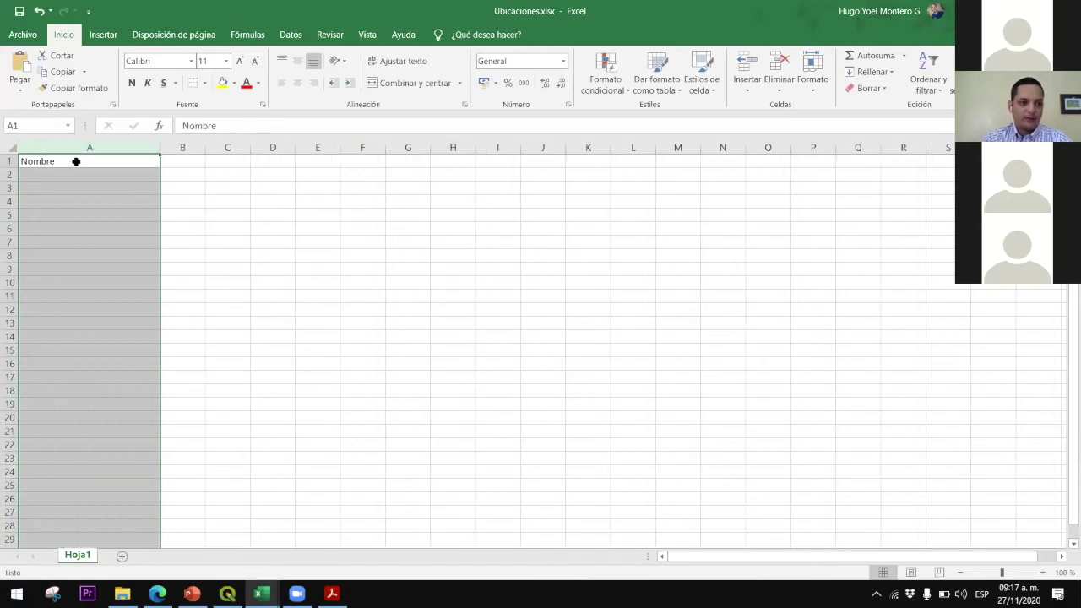
click(68, 172)
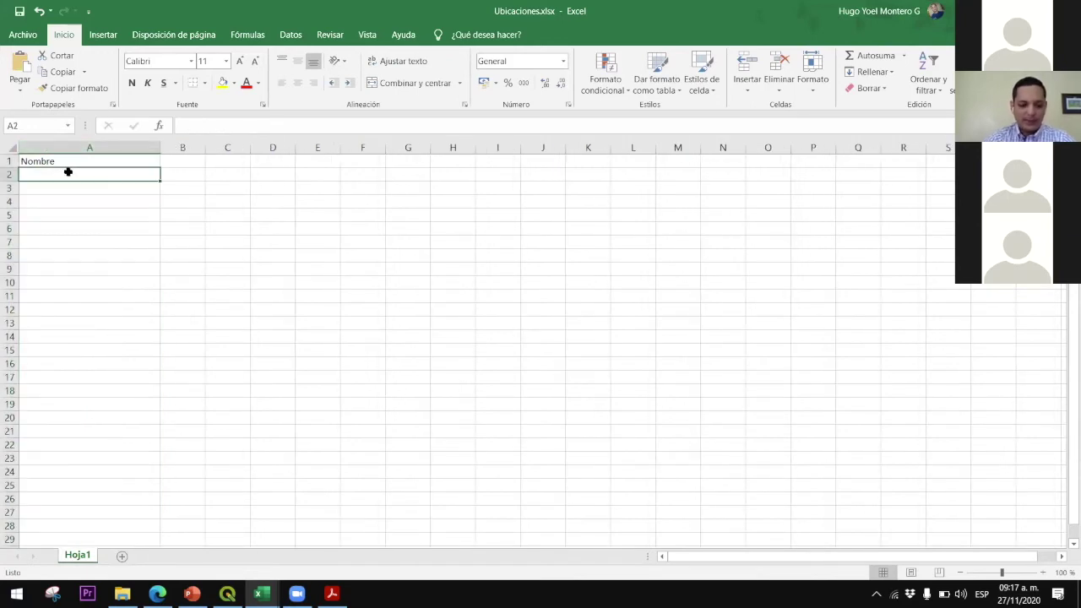
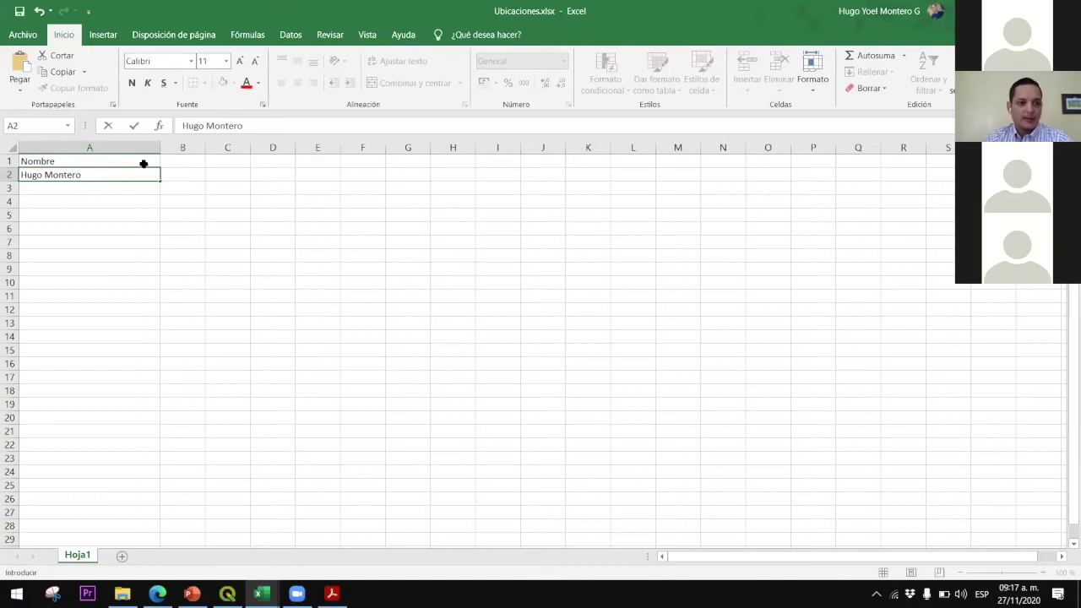
click(183, 169)
Add the headers latitud (y) in B1 and longitud (x) in C1
click(182, 157)
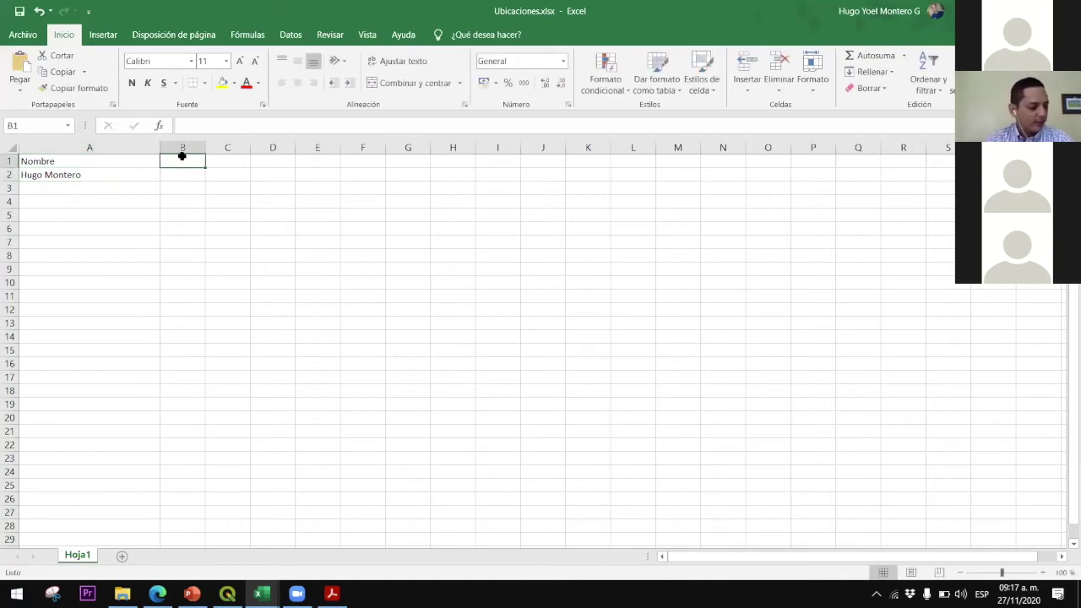
text(latitud (y)
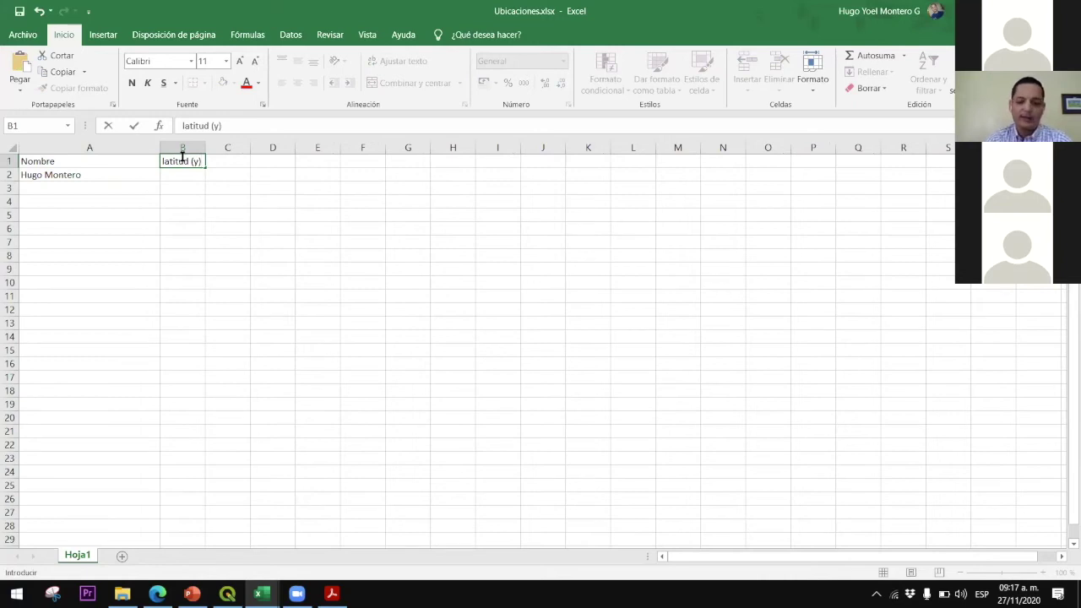
key(Tab)
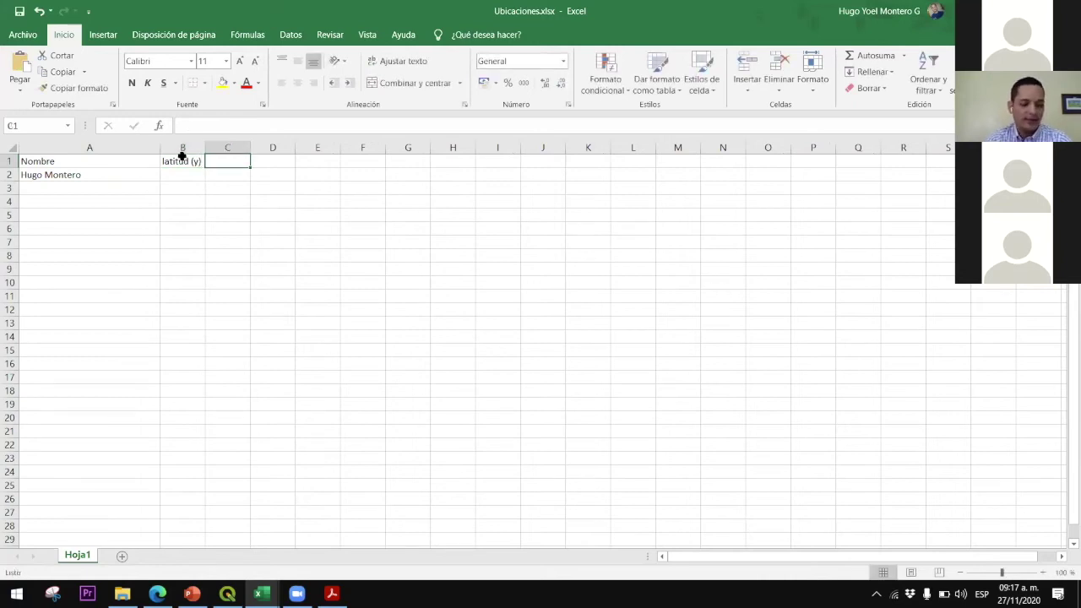
text(longitu)
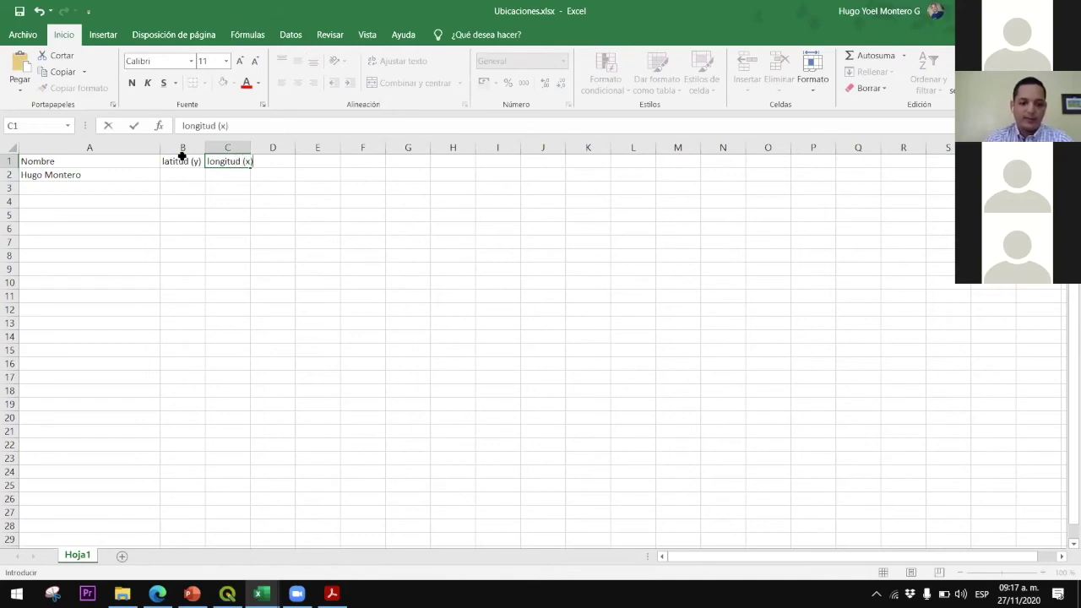
text(d (x))
key(Return)
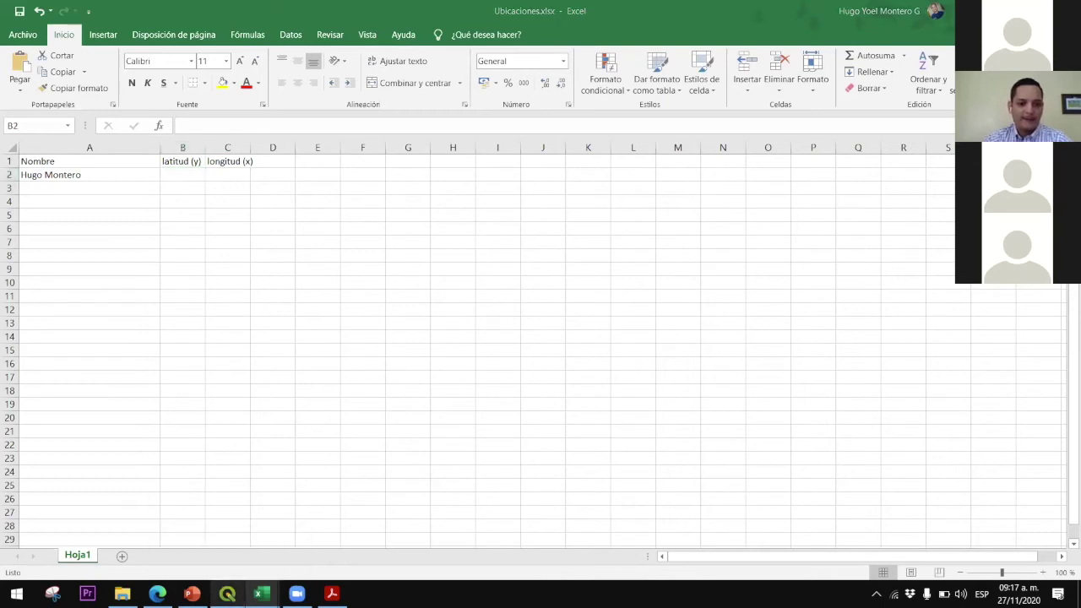
click(228, 594)
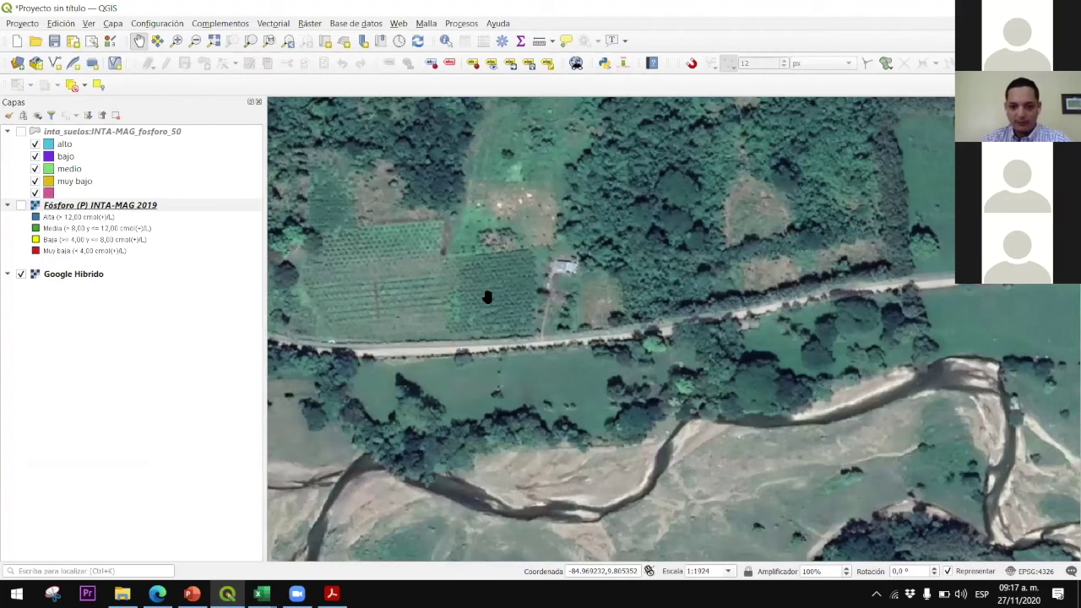
key(alt+Tab)
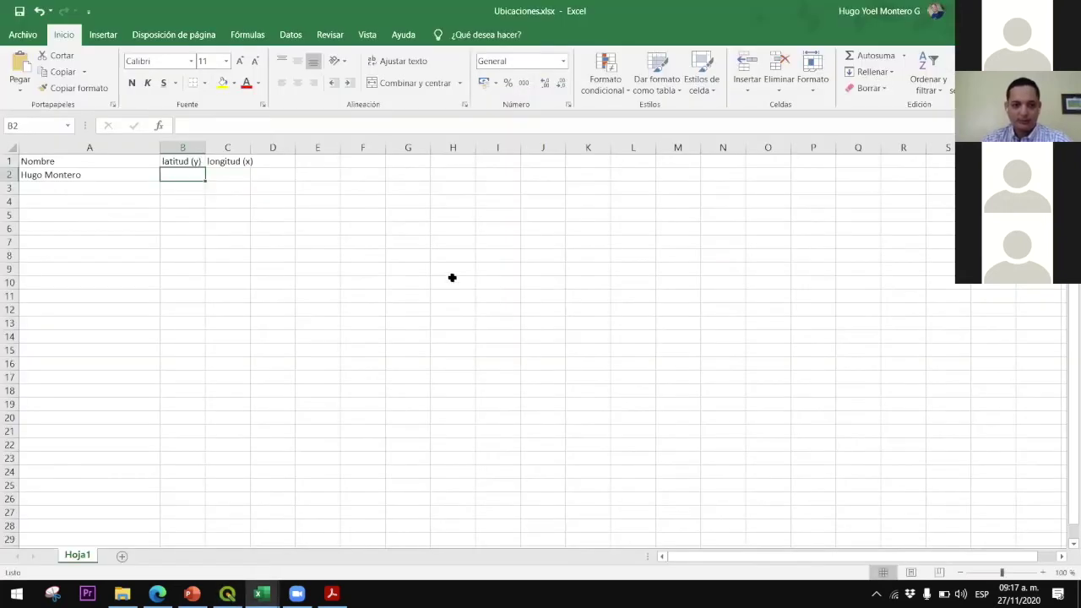
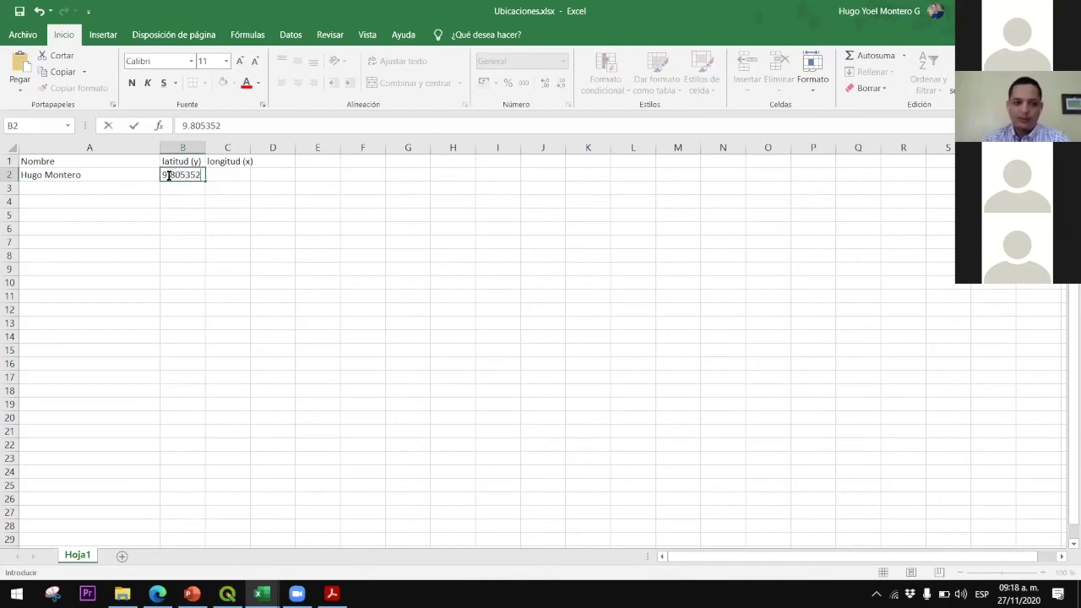
click(239, 176)
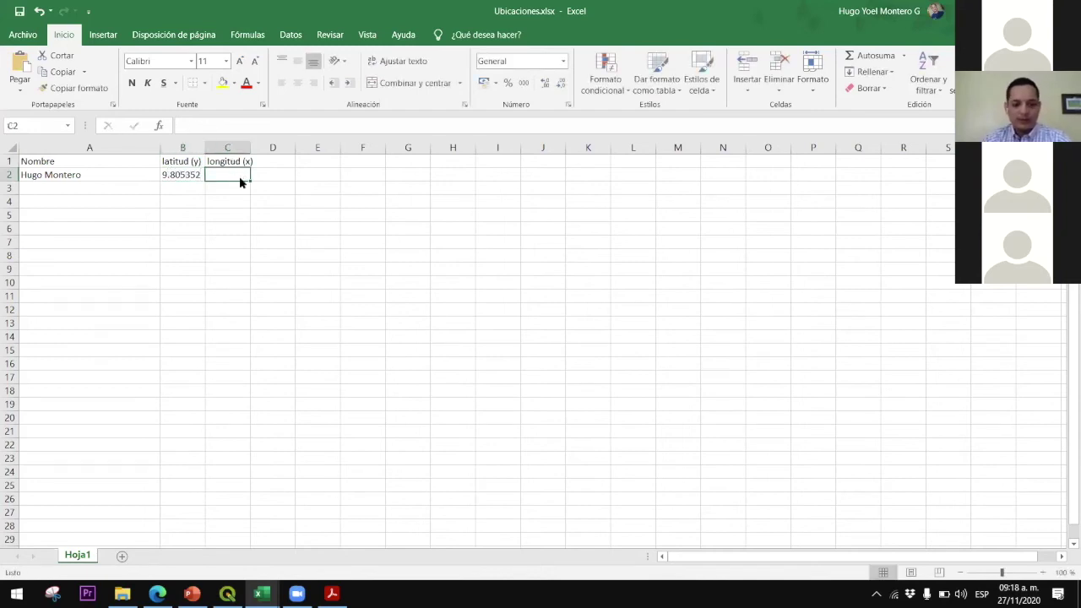
Check the longitude in QGIS and widen column C
key(alt+Tab)
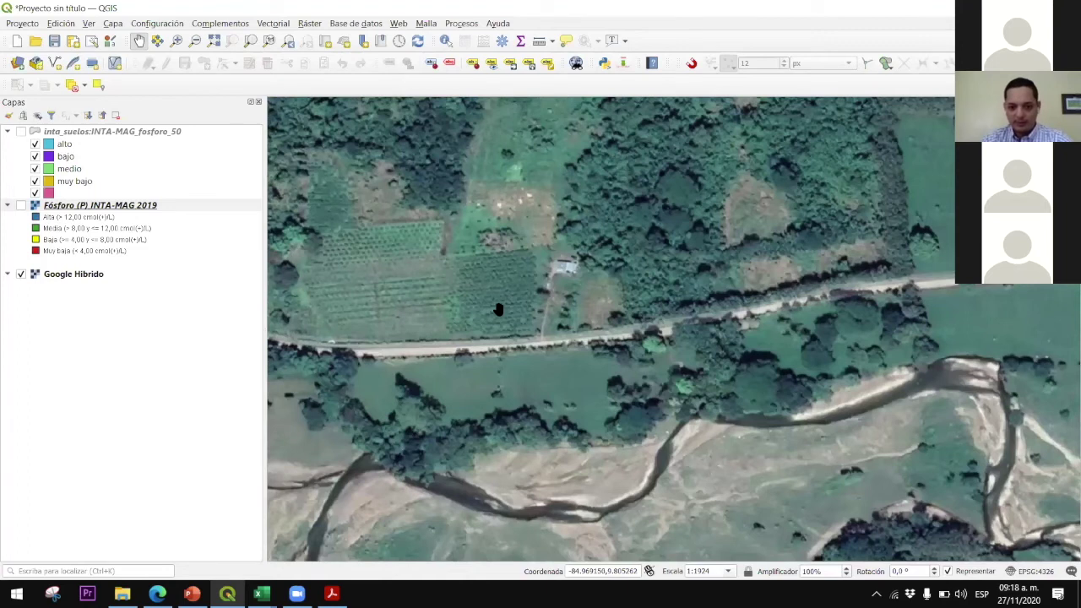
key(alt+Tab)
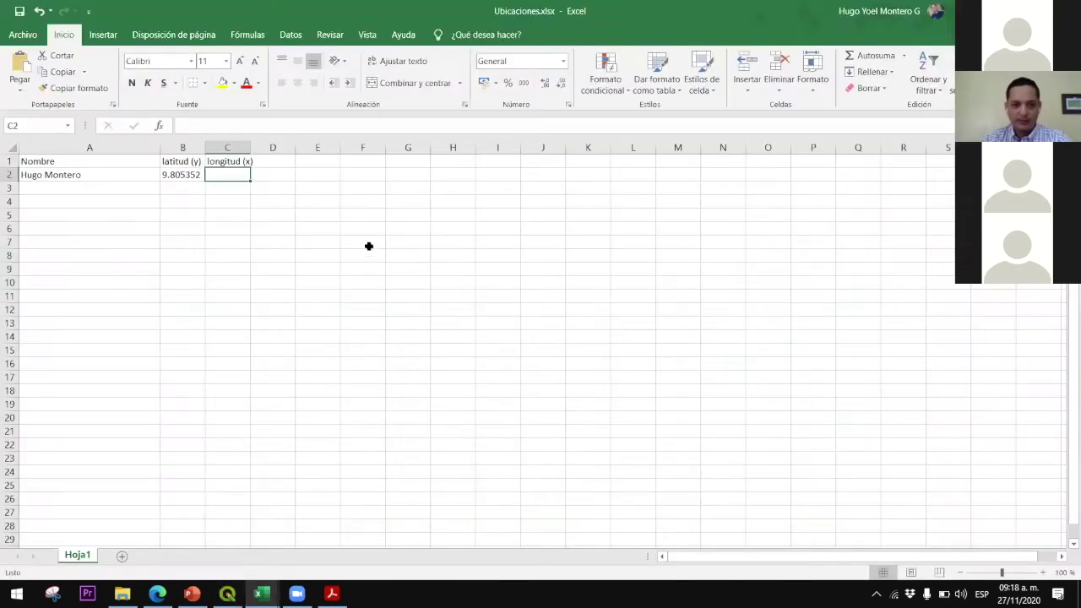
click(256, 200)
click(226, 172)
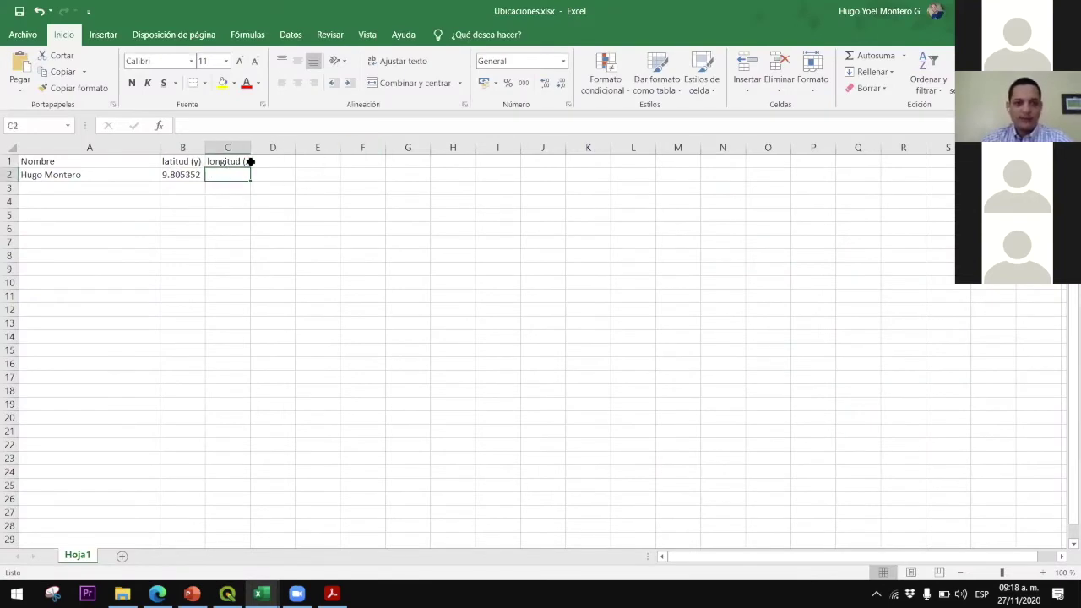
drag(251, 147, 273, 147)
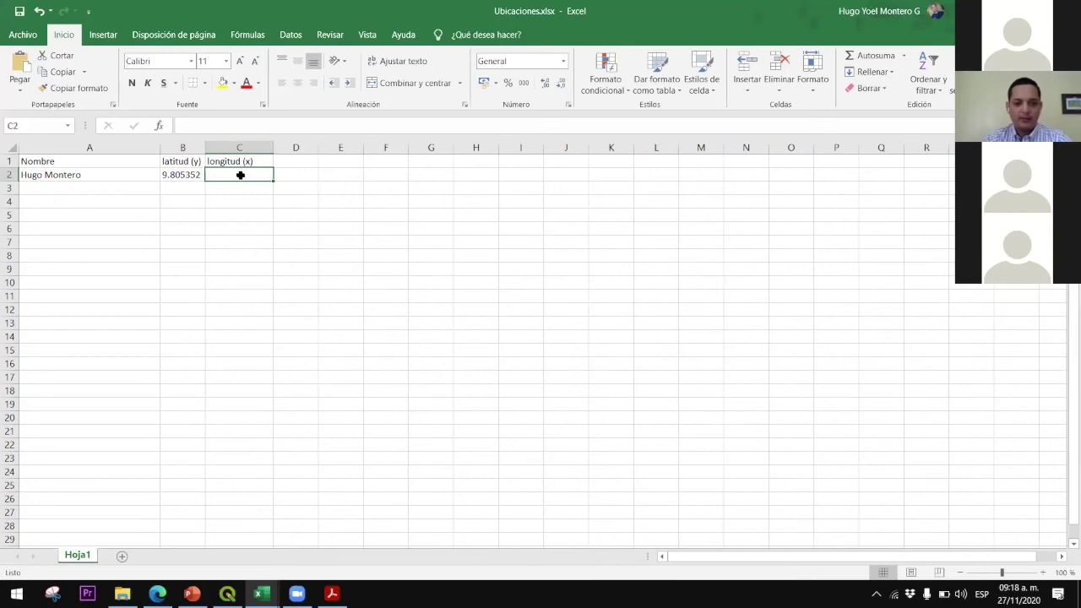
Format cell C2 as Texto
text(-)
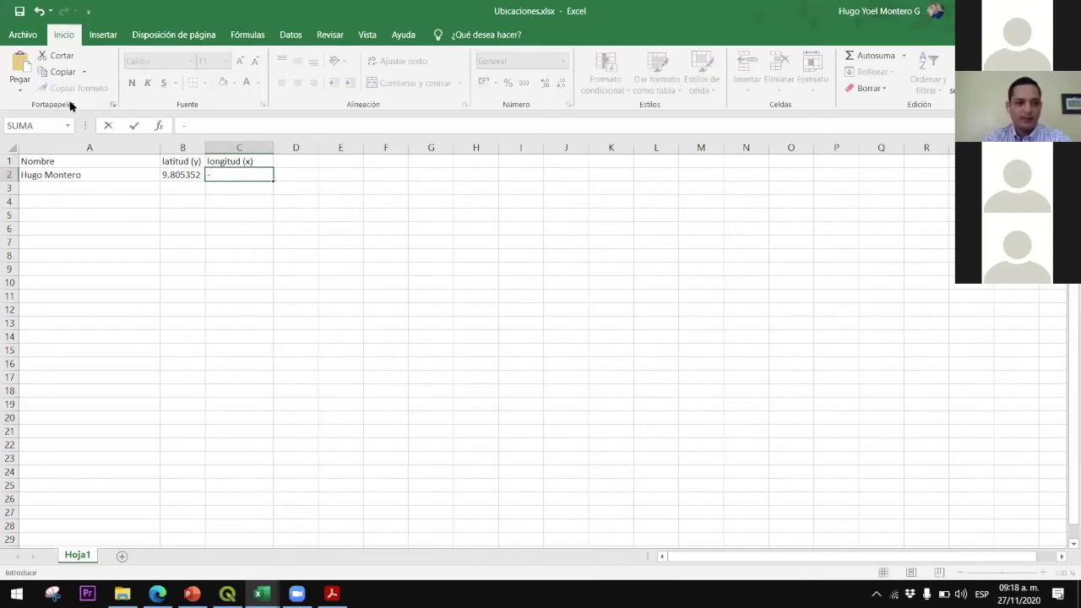
key(BackSpace)
key(Return)
click(241, 175)
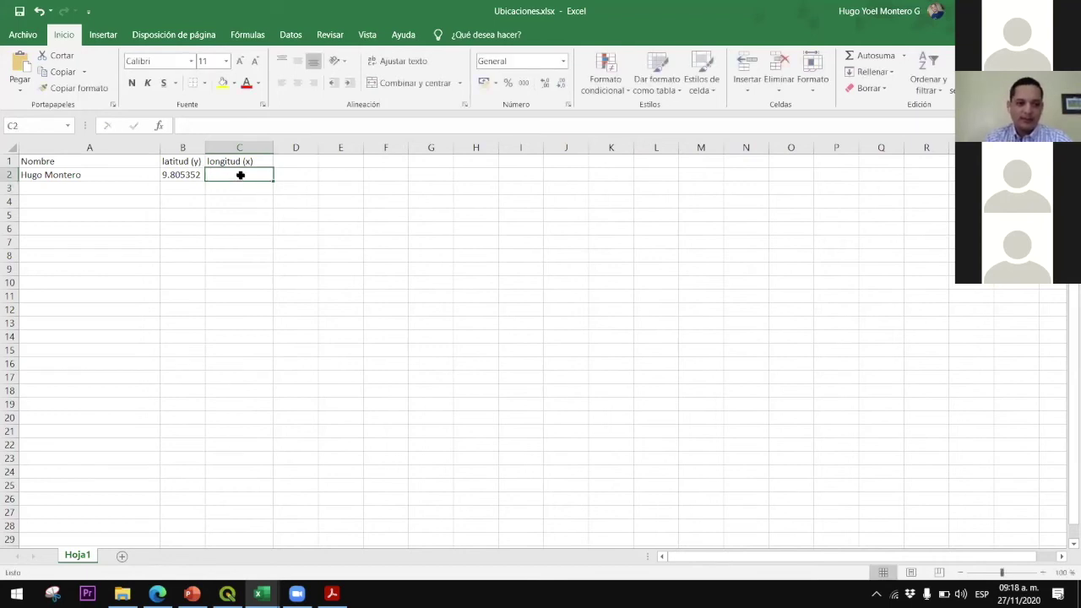
click(563, 60)
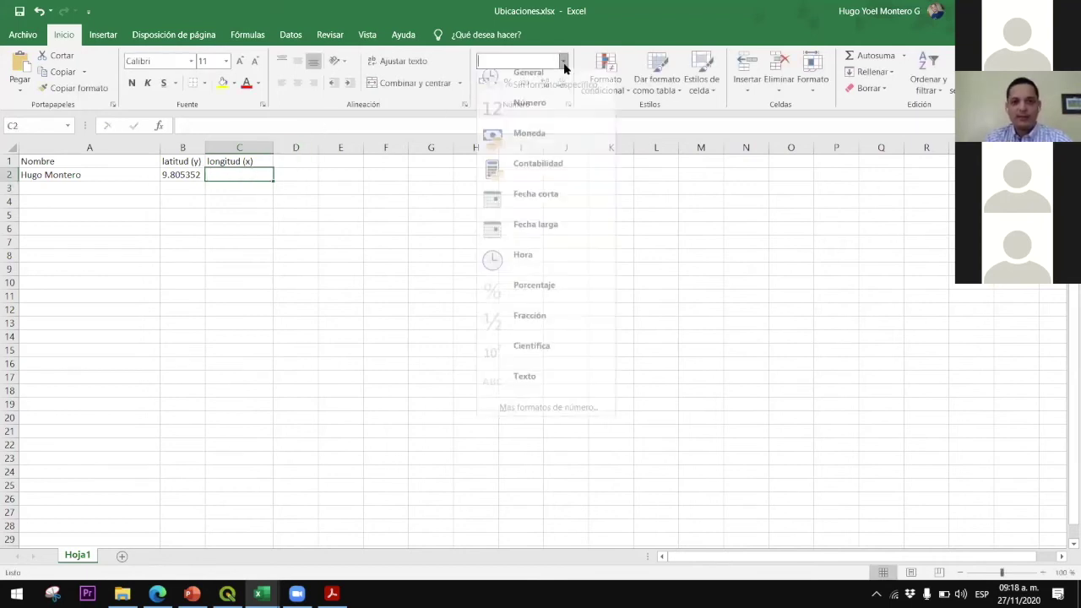
click(519, 387)
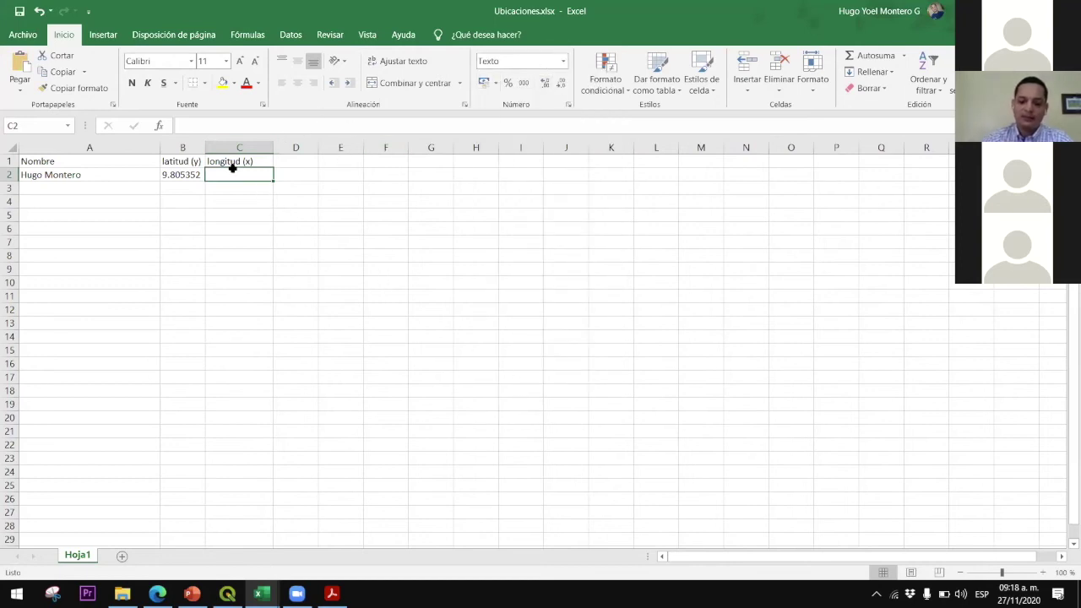
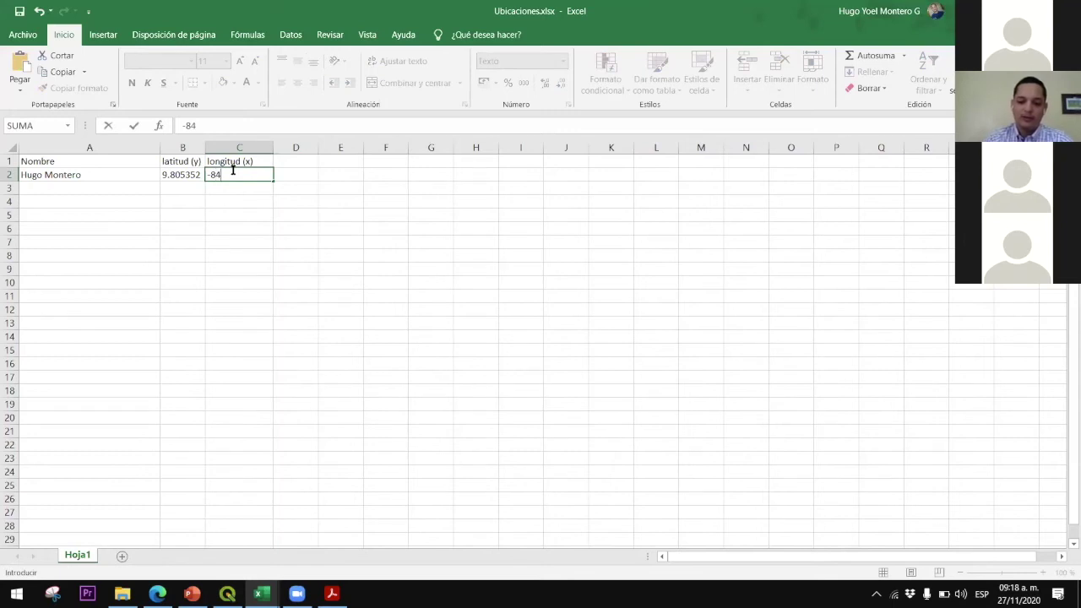
key(alt+Tab)
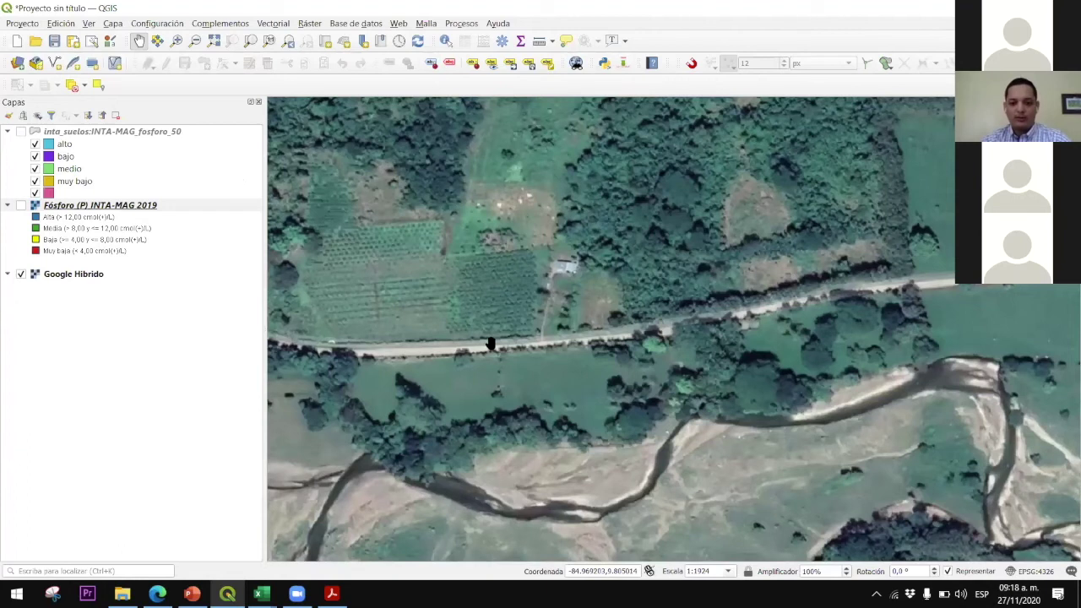
key(alt+Tab)
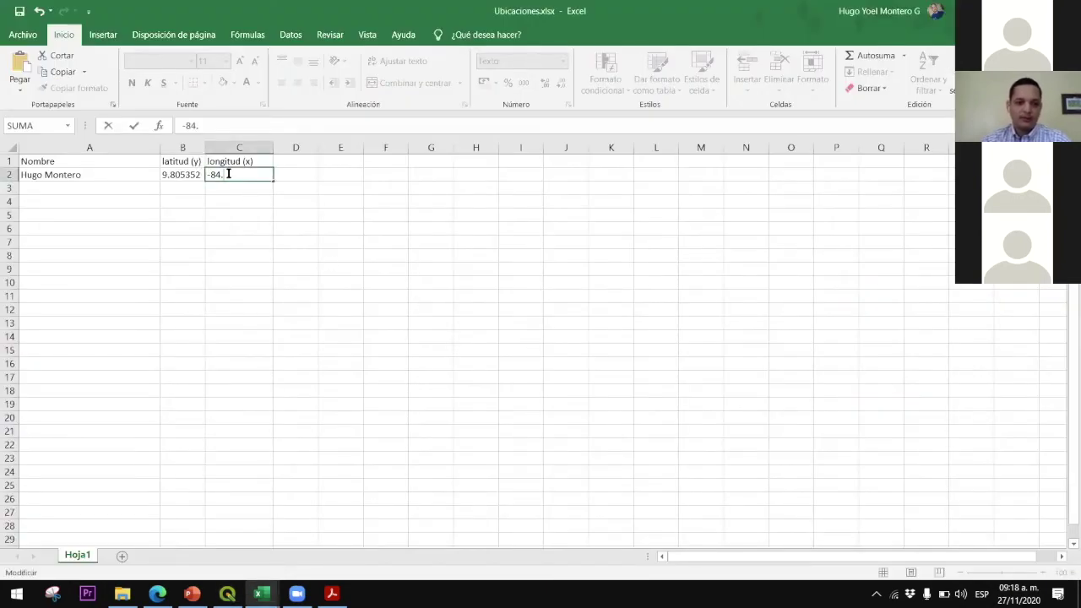
key(Return)
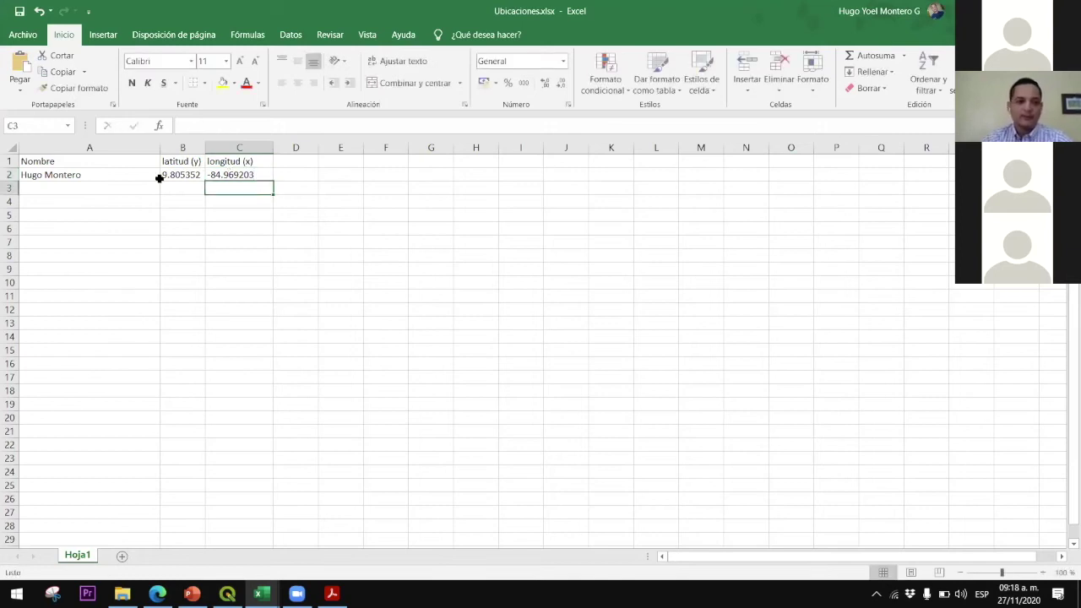
Review the header row and the row 2 name, latitude and longitude entries
drag(133, 176, 224, 169)
drag(108, 193, 237, 458)
click(322, 210)
drag(76, 161, 242, 171)
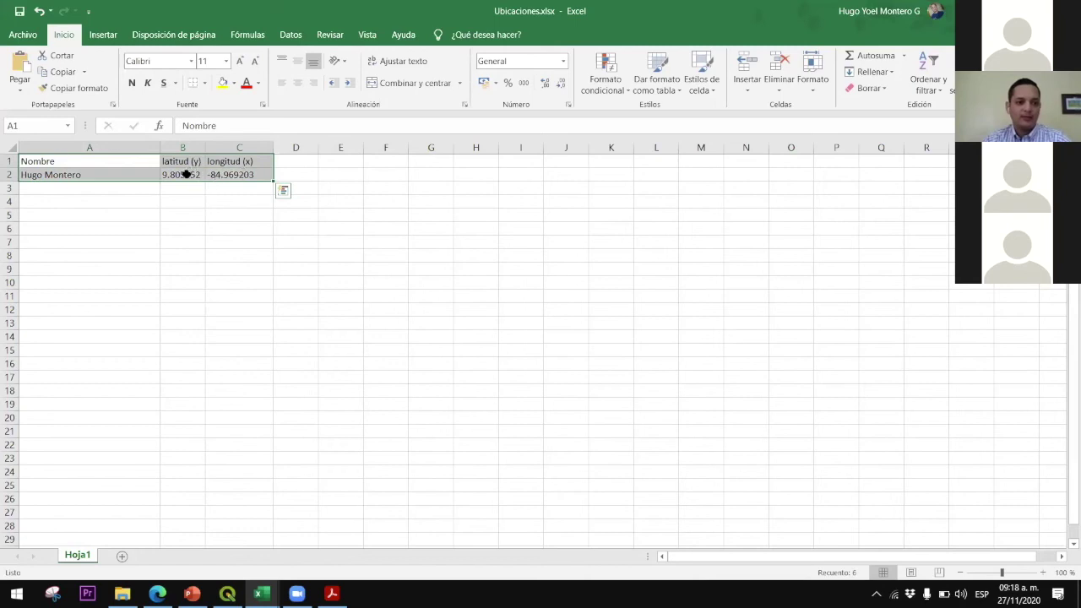
drag(118, 160, 225, 158)
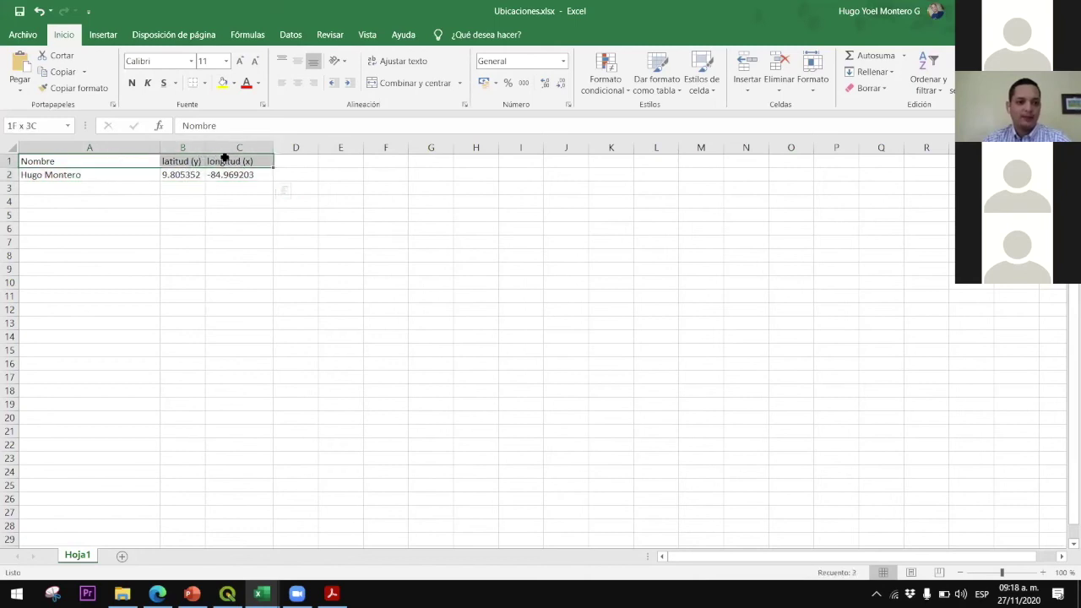
click(140, 160)
click(140, 174)
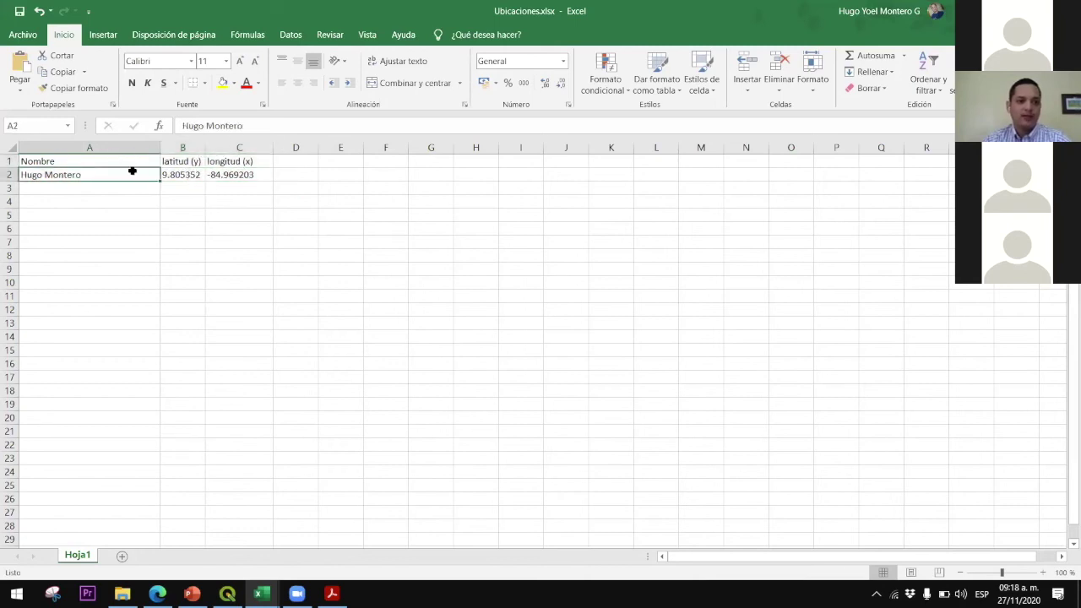
click(197, 174)
click(226, 174)
click(202, 187)
Save the workbook to Escritorio as Ubicaciones.csv (CSV delimitado por comas), then return to QGIS
click(23, 34)
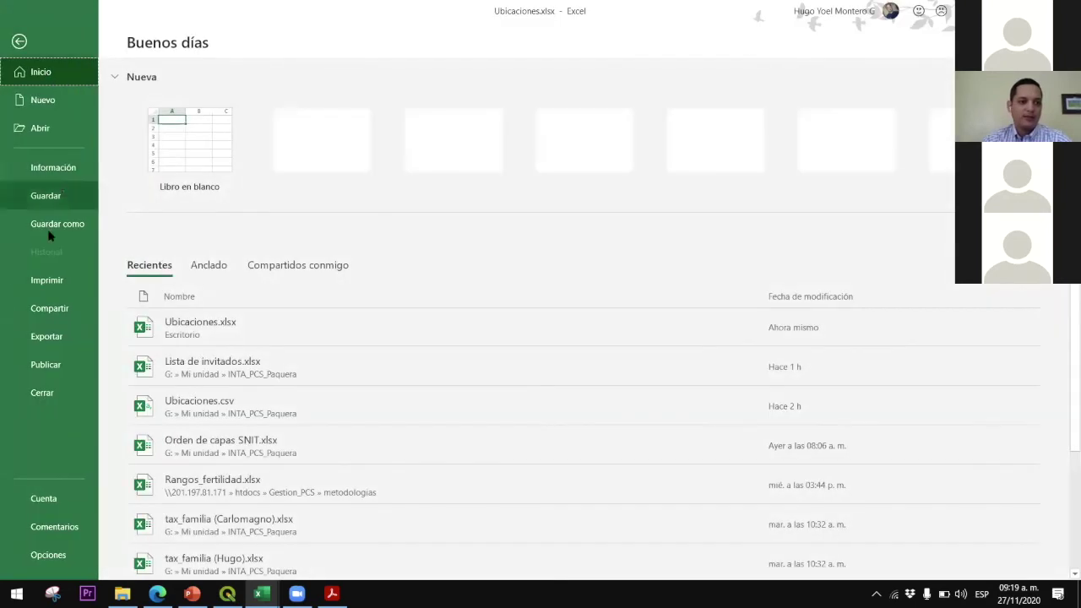
click(80, 223)
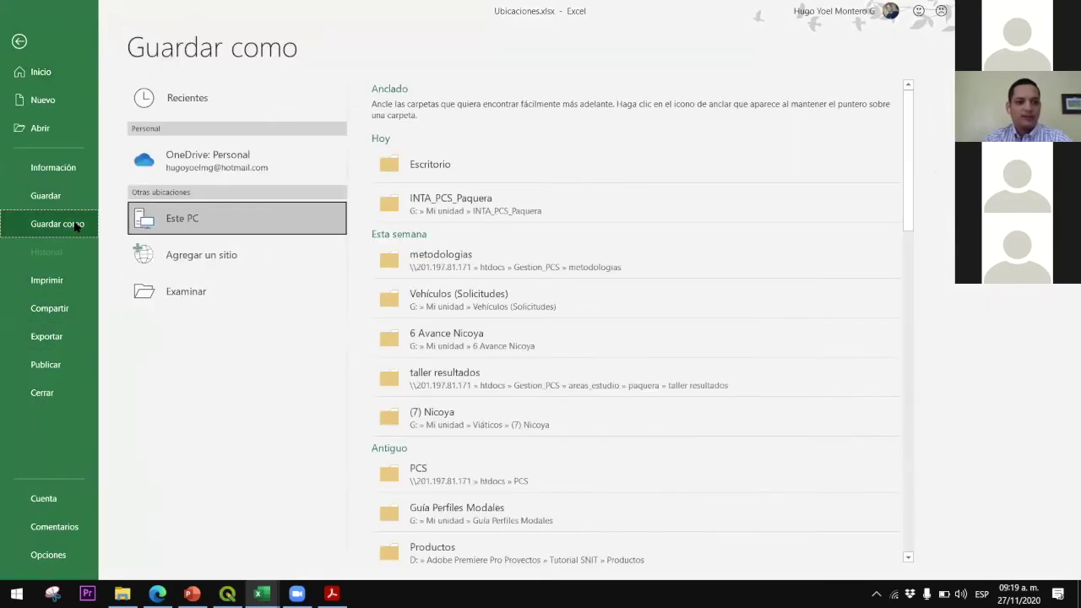
click(419, 165)
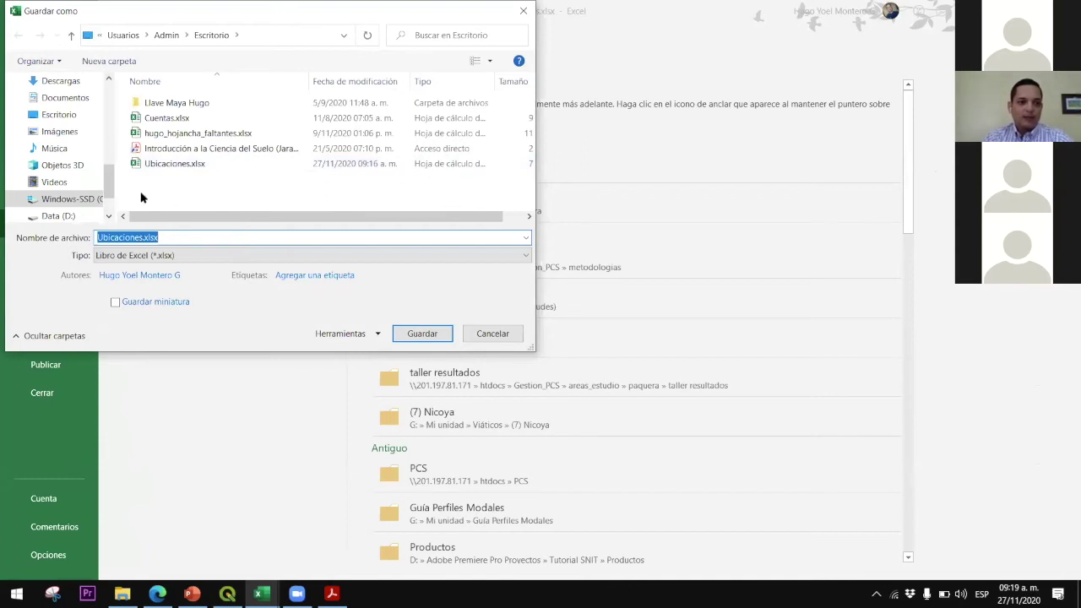
click(156, 255)
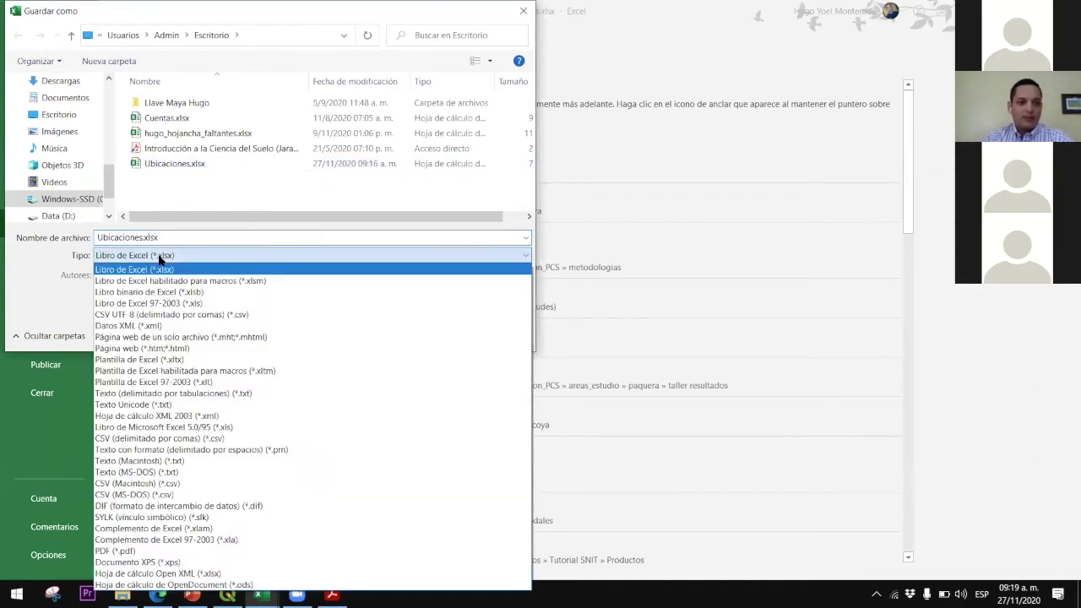
click(191, 440)
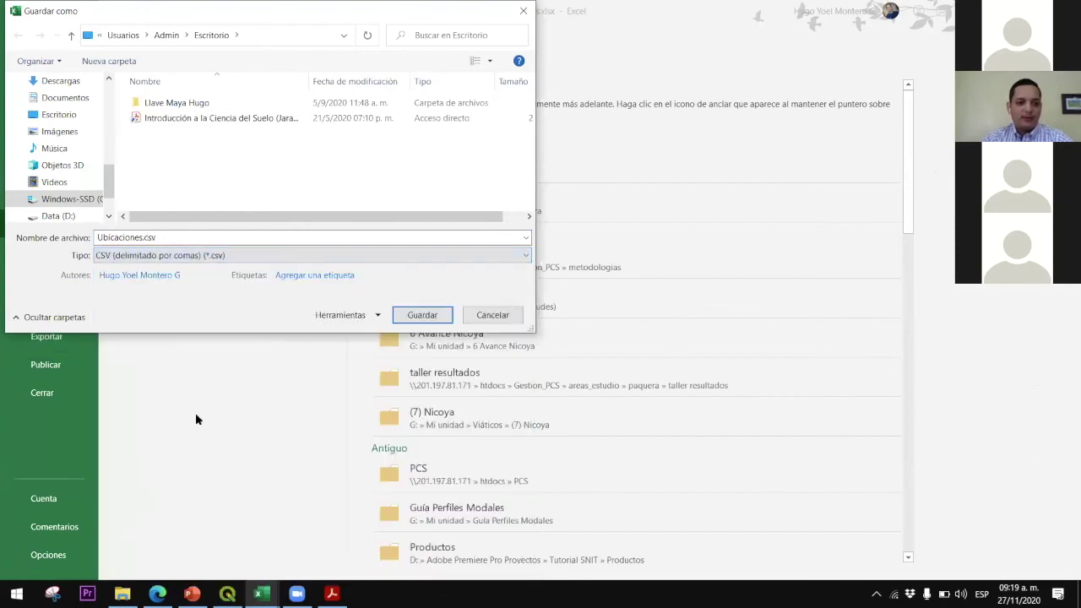
click(422, 315)
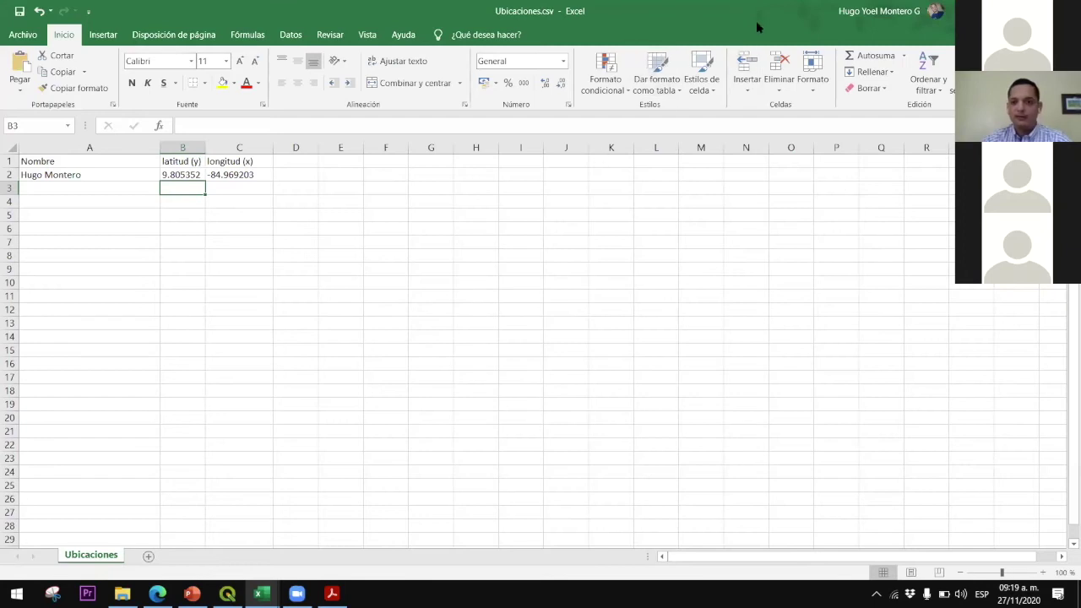
double_click(756, 20)
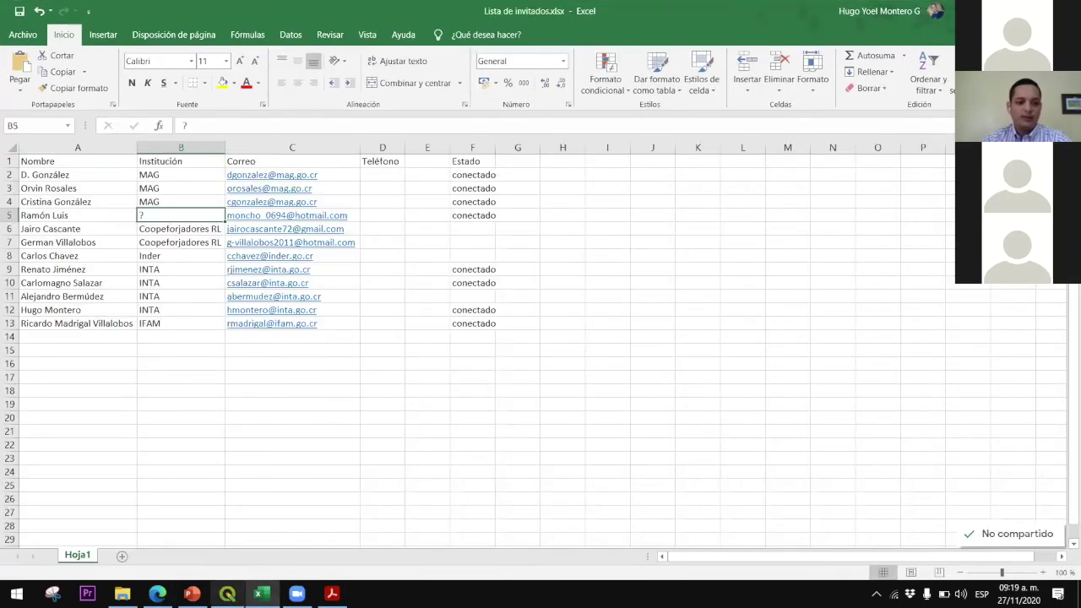
click(227, 594)
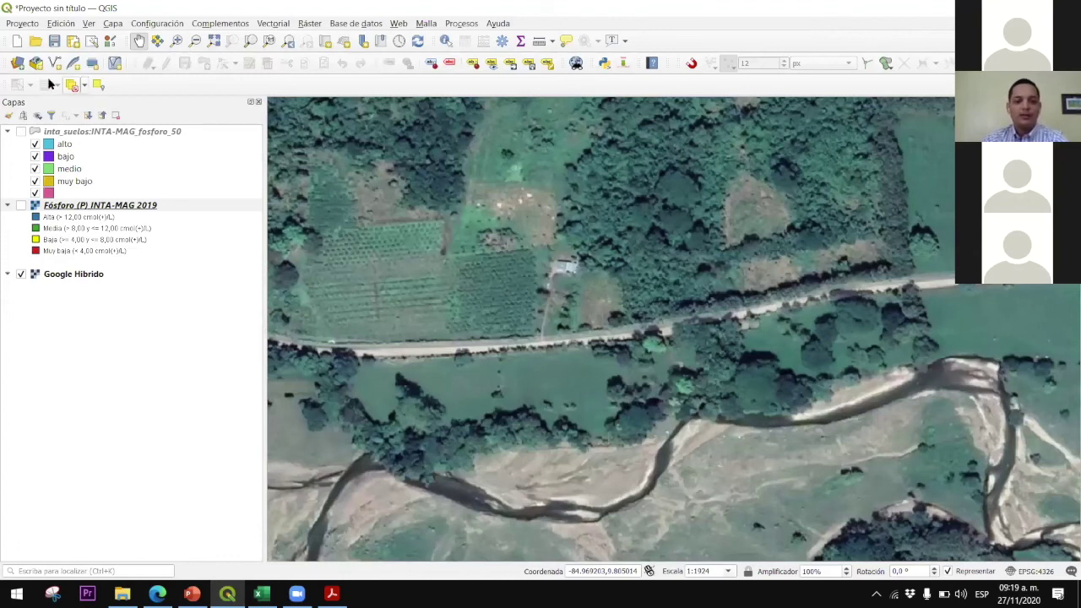
Open the Data Source Manager on its Texto delimitado page
click(17, 65)
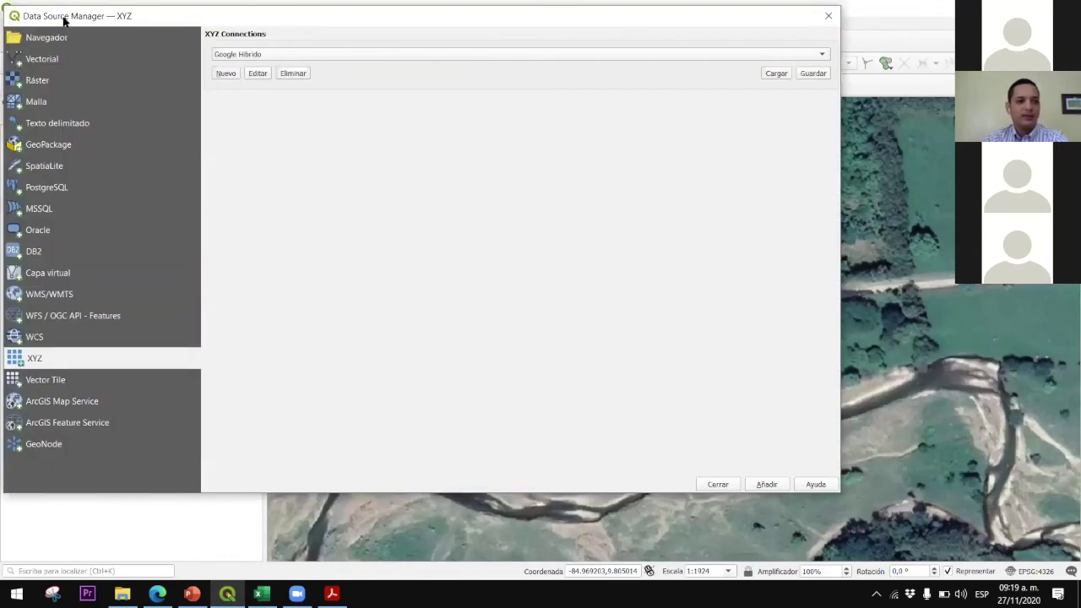
drag(74, 19, 158, 36)
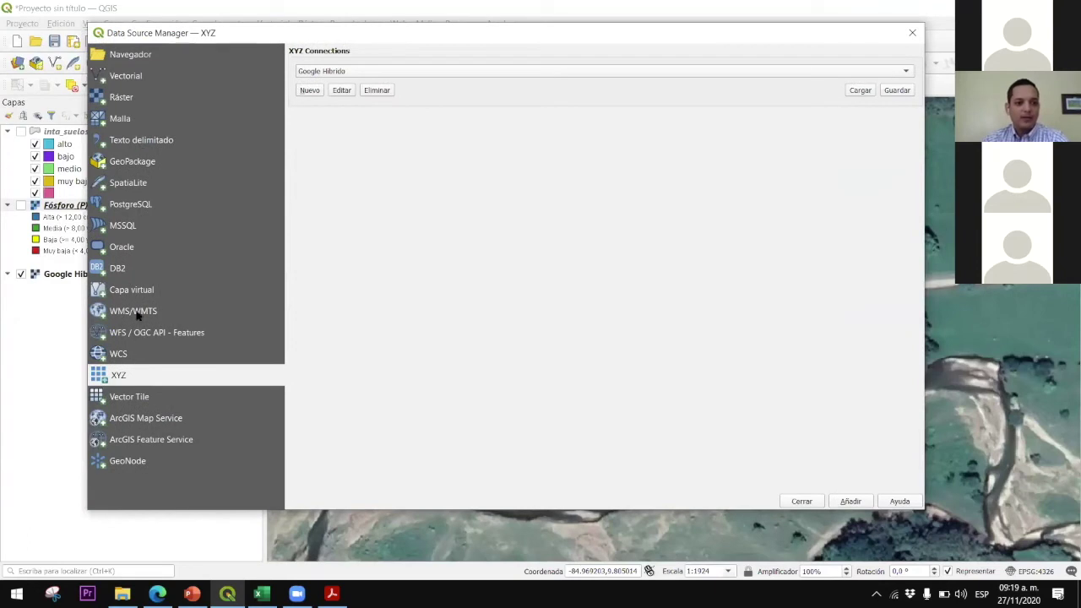
click(131, 140)
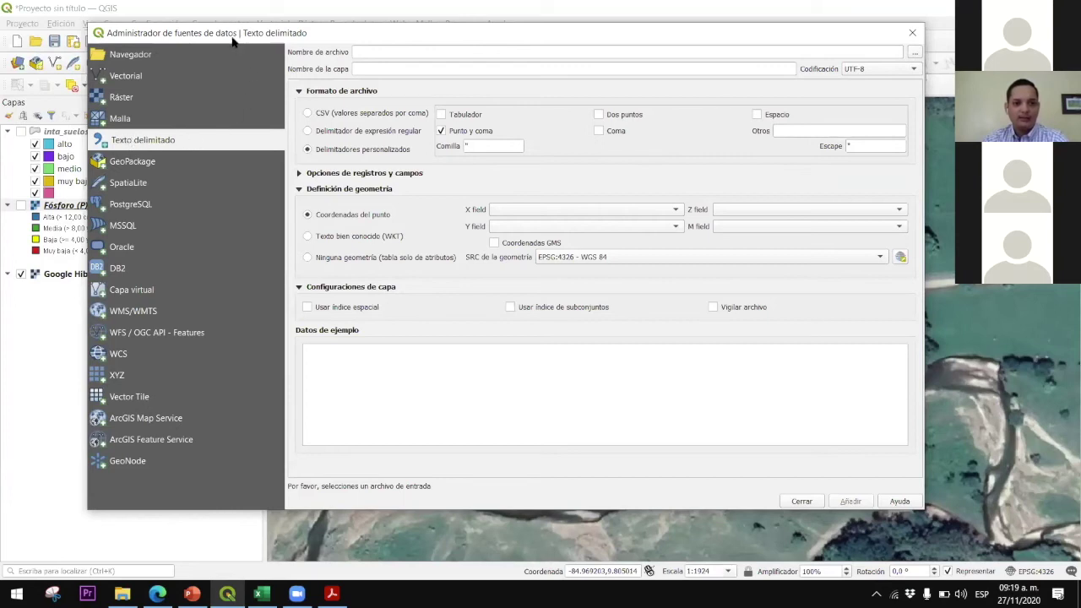
drag(233, 43, 202, 90)
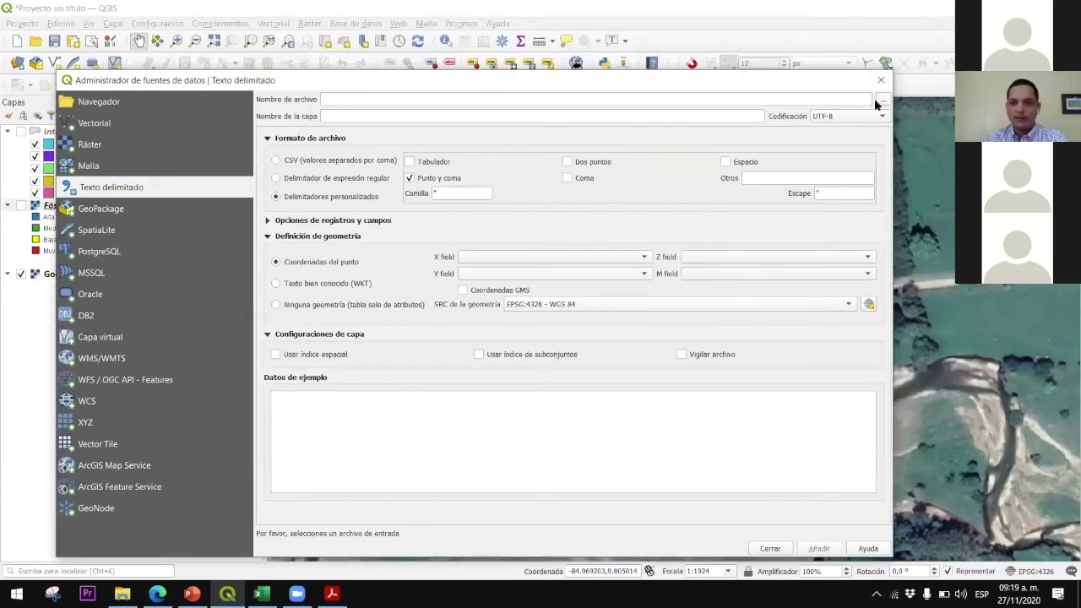
Browse to Escritorio and open Ubicaciones.csv as the delimited-text file
click(882, 102)
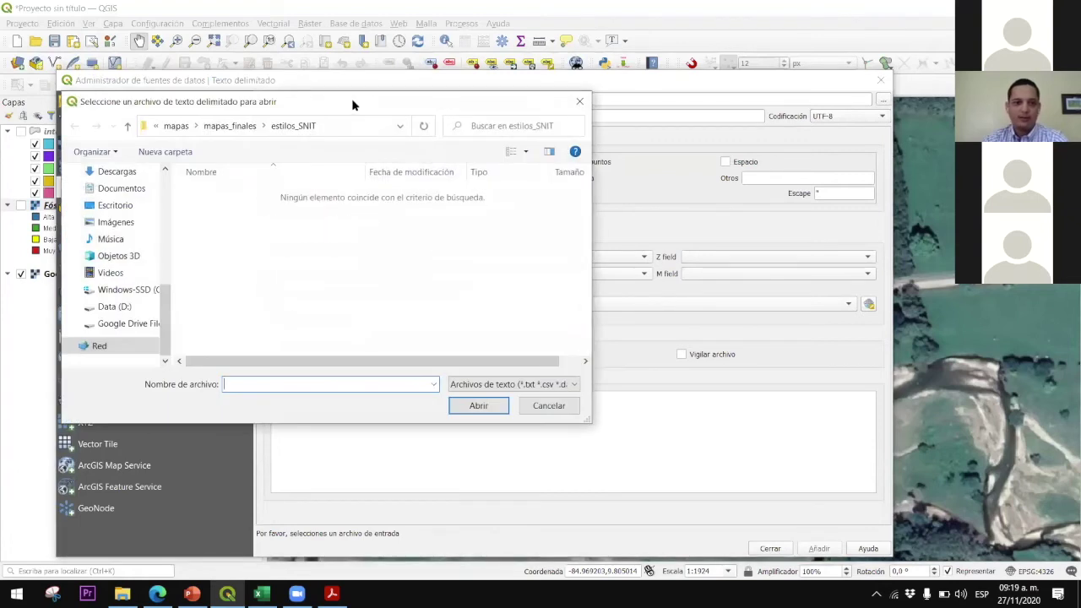
drag(355, 104, 475, 94)
drag(284, 270, 281, 171)
scroll(258, 182, up, 1)
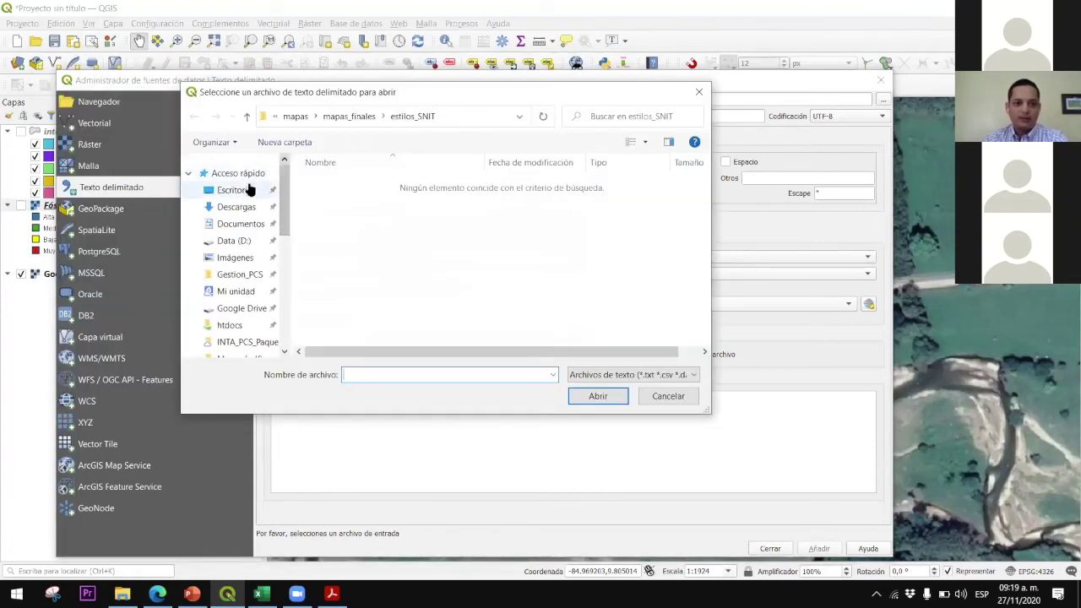
click(245, 189)
click(349, 246)
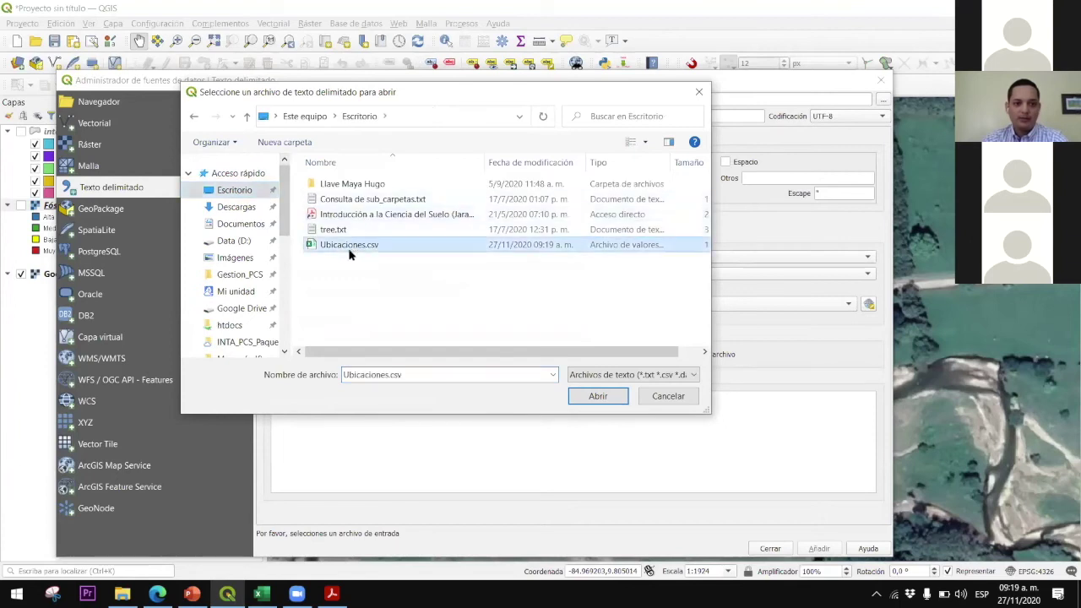
click(597, 396)
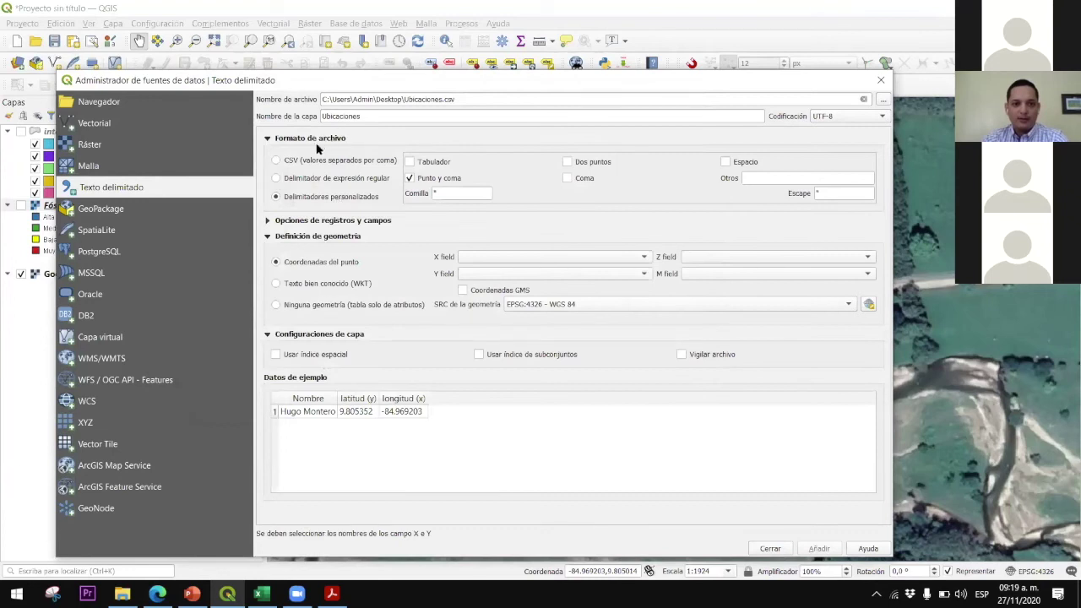
click(276, 161)
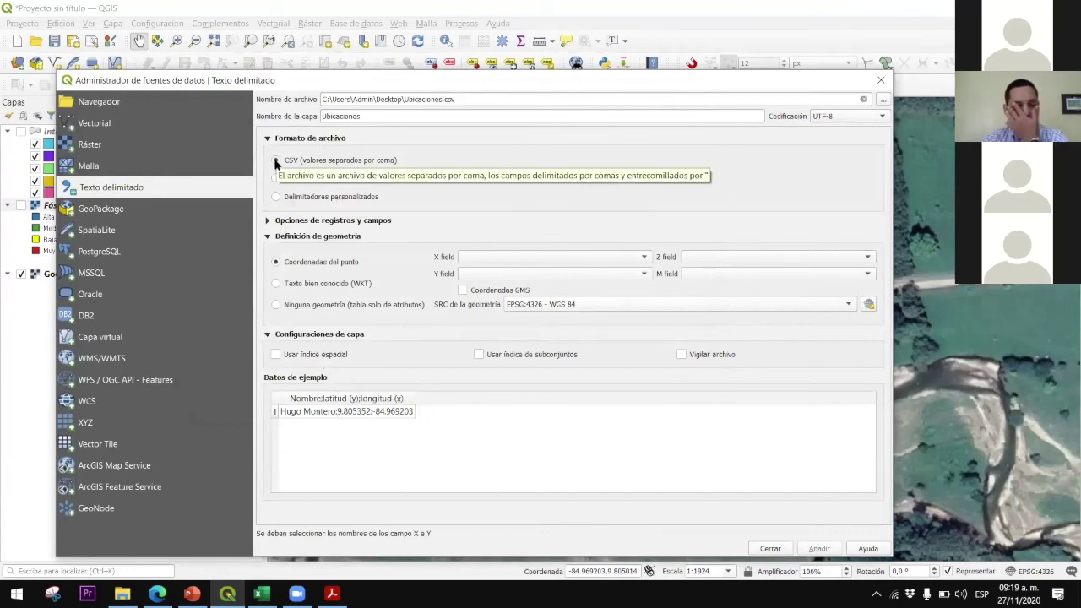
click(276, 178)
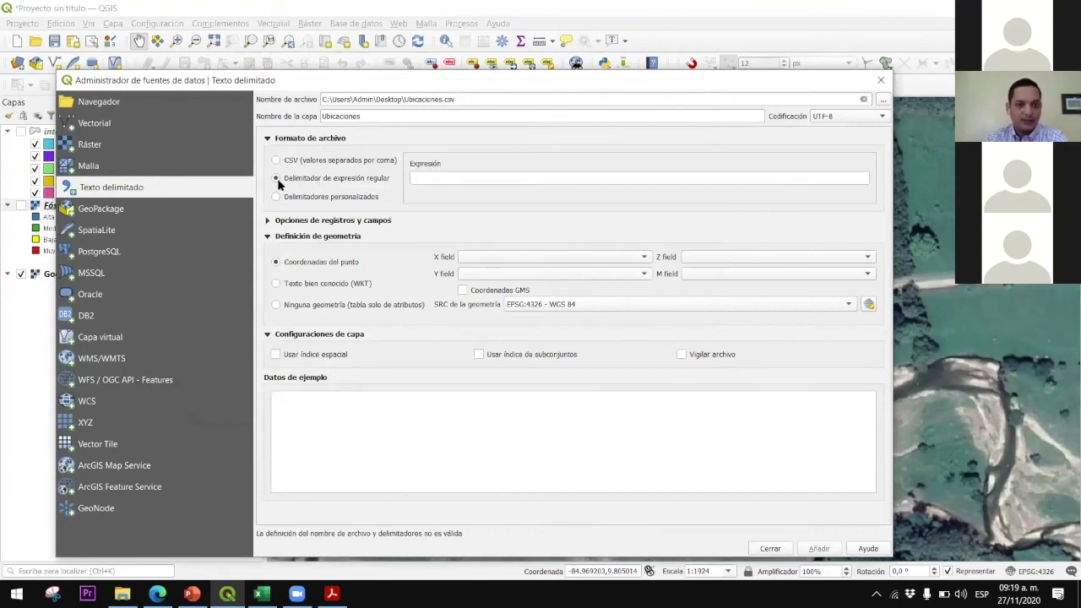
click(277, 194)
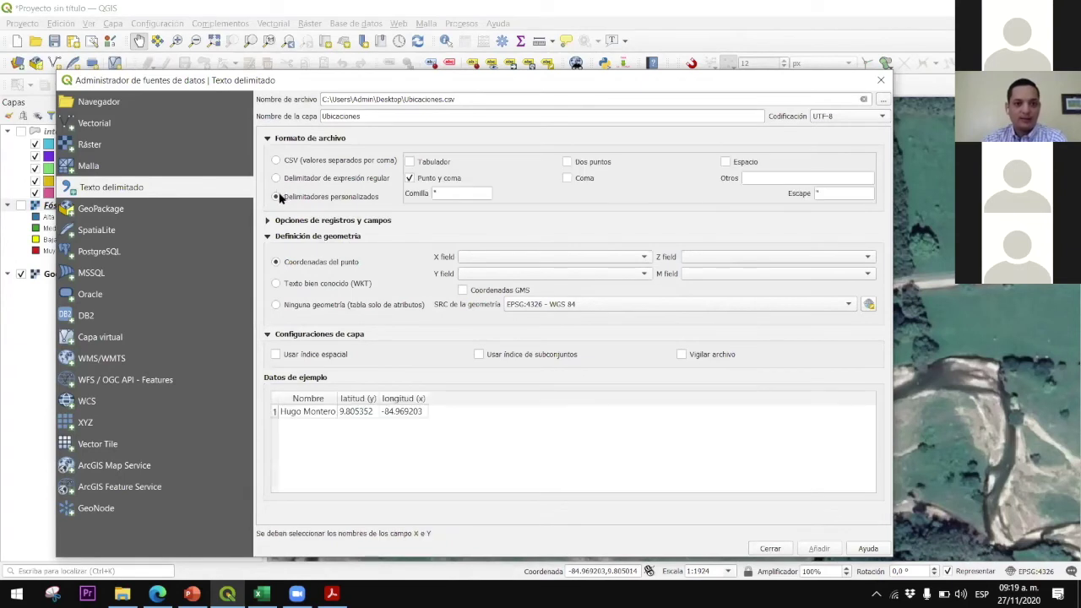
click(268, 138)
click(268, 170)
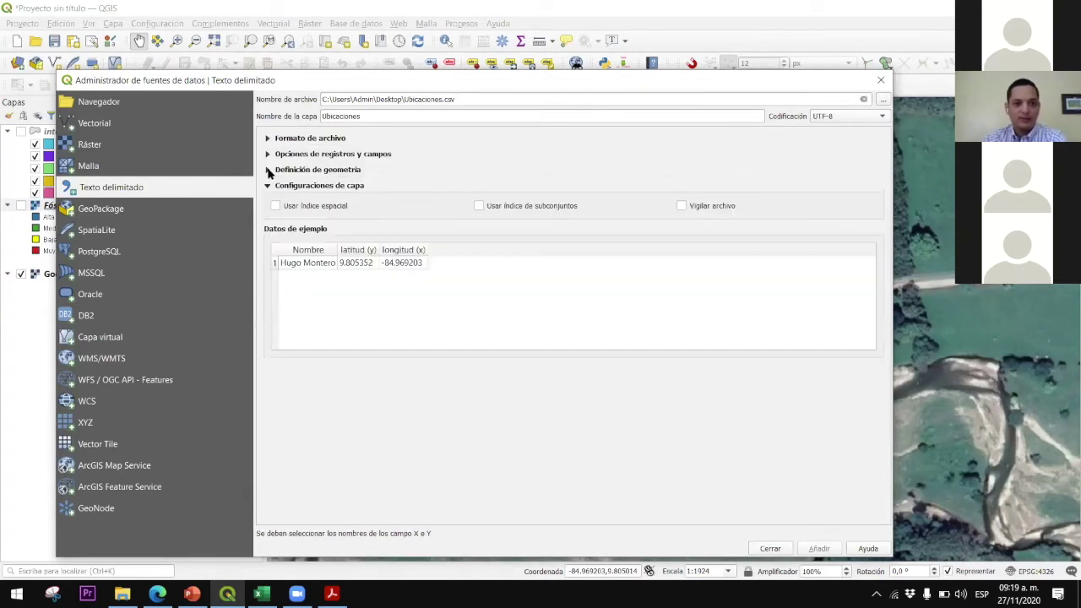
click(268, 185)
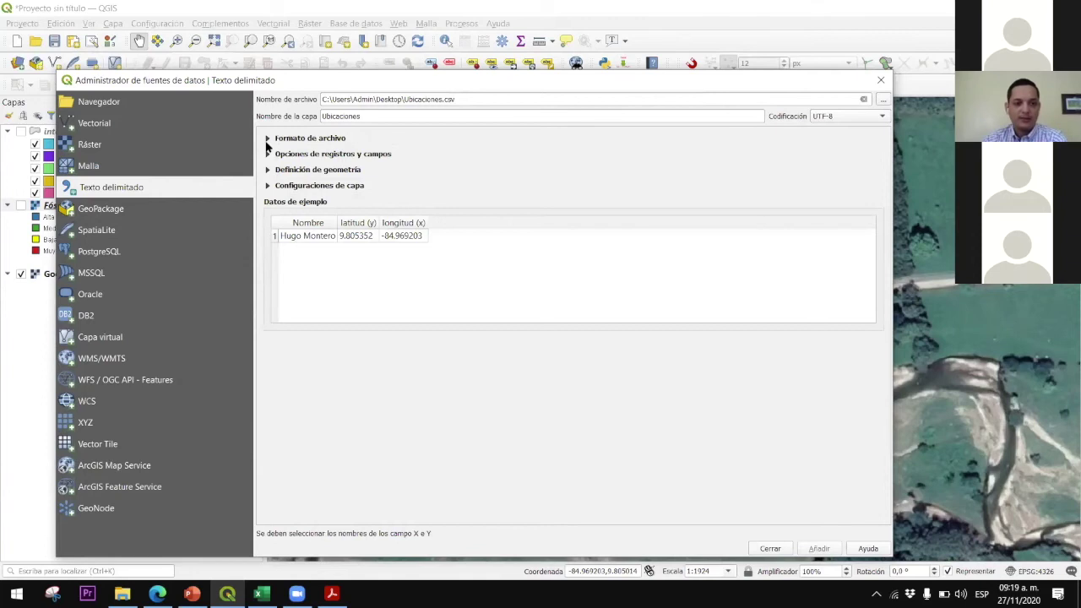
click(267, 138)
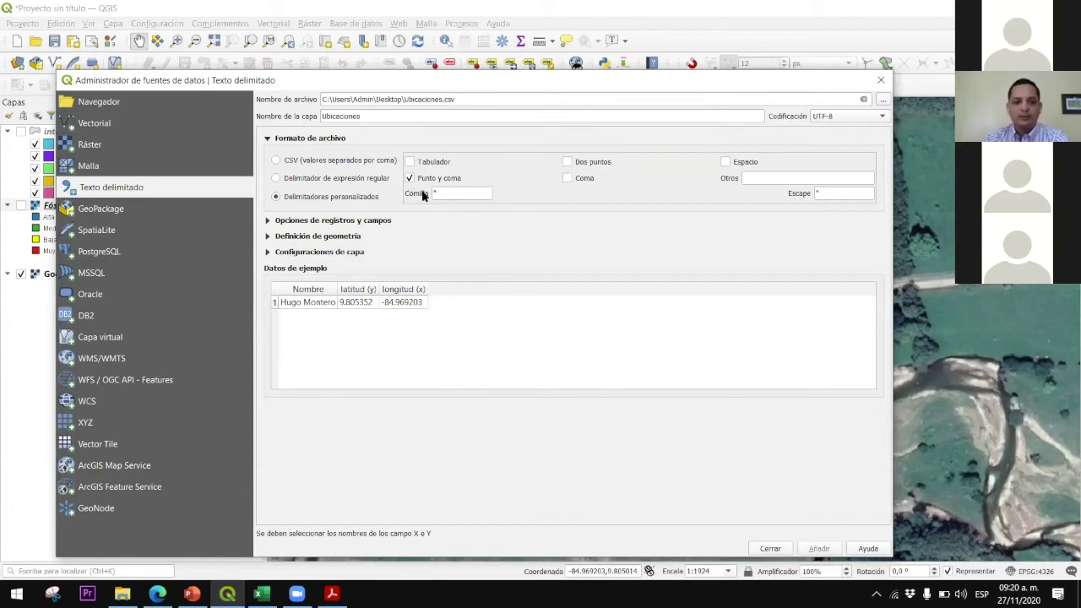
drag(440, 192, 424, 192)
click(268, 221)
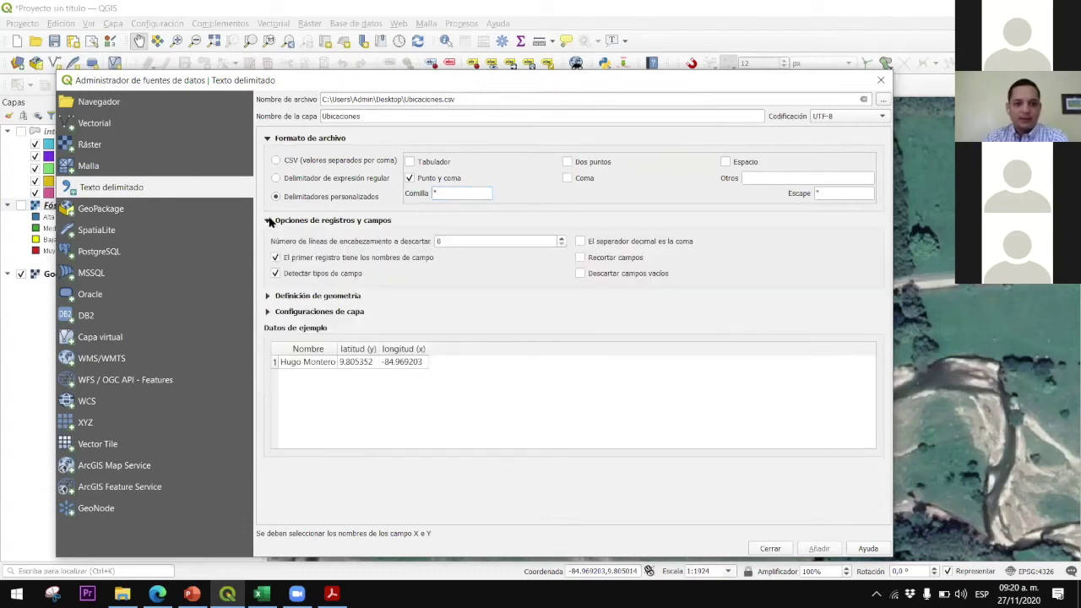
click(269, 221)
click(267, 237)
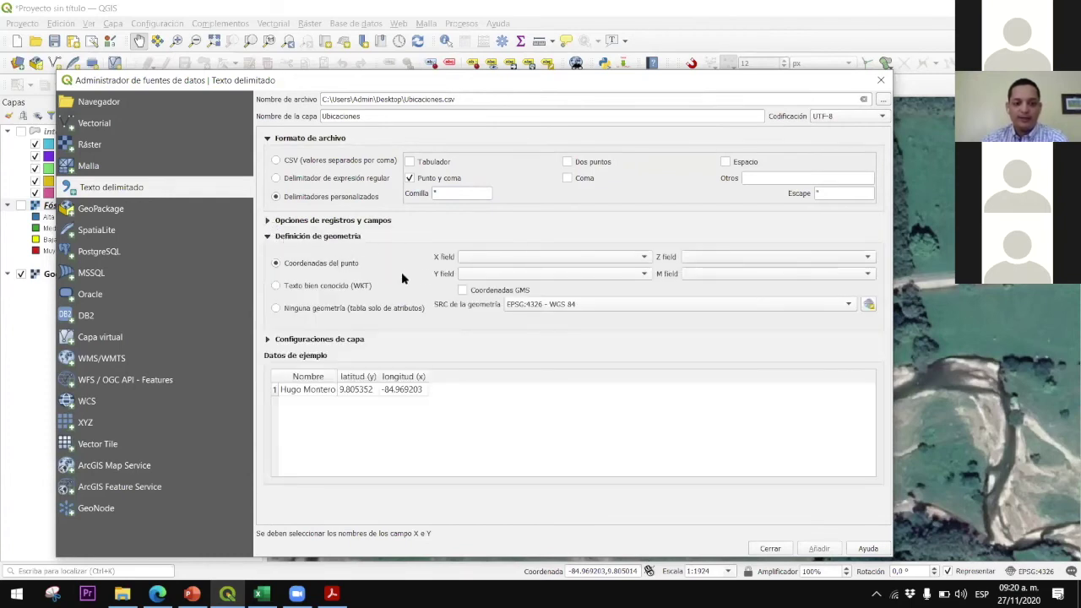
Set X field to longitud (x), Y field to latitud (y), and geometry CRS to EPSG:4326 - WGS 84
click(488, 257)
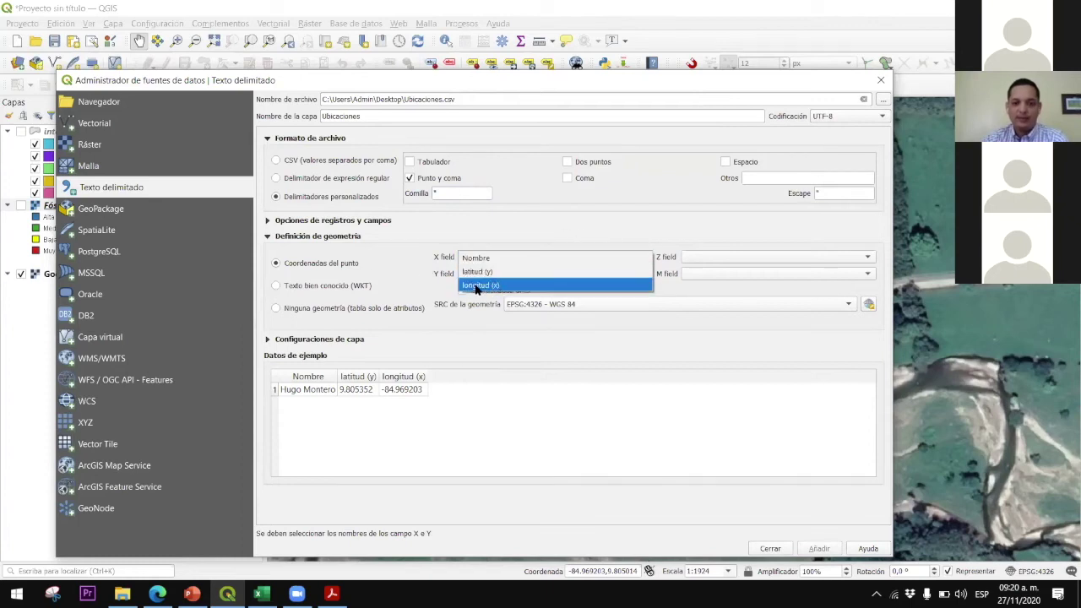
click(497, 287)
click(497, 278)
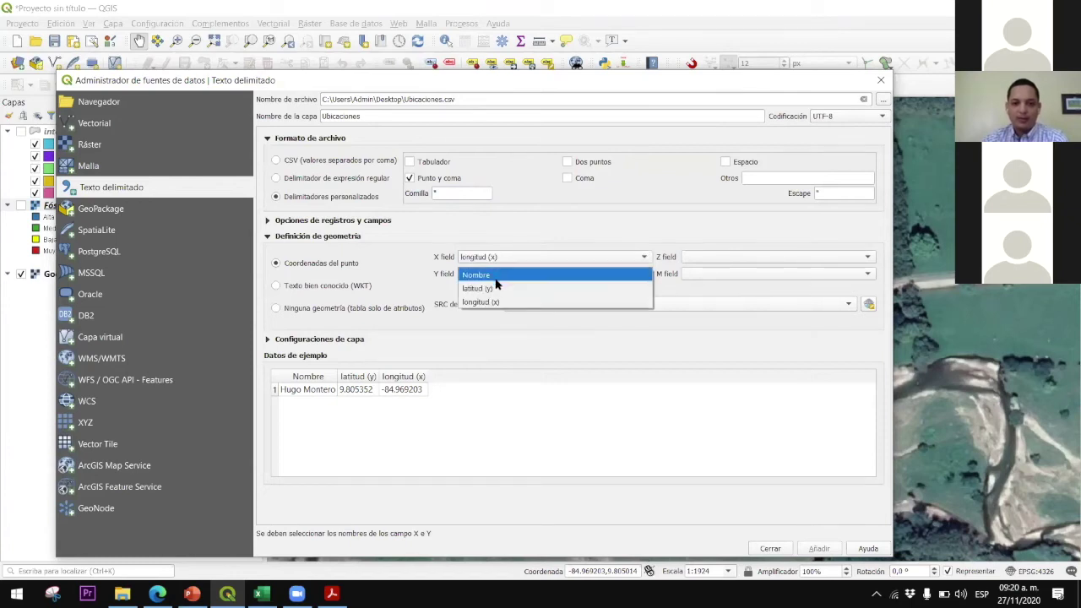
click(484, 289)
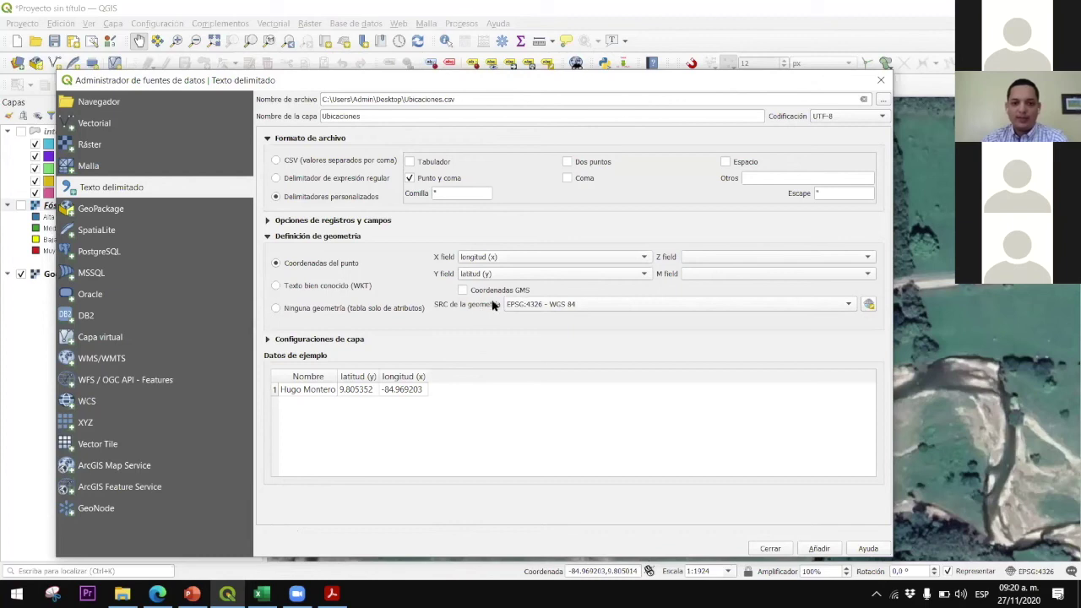
click(549, 306)
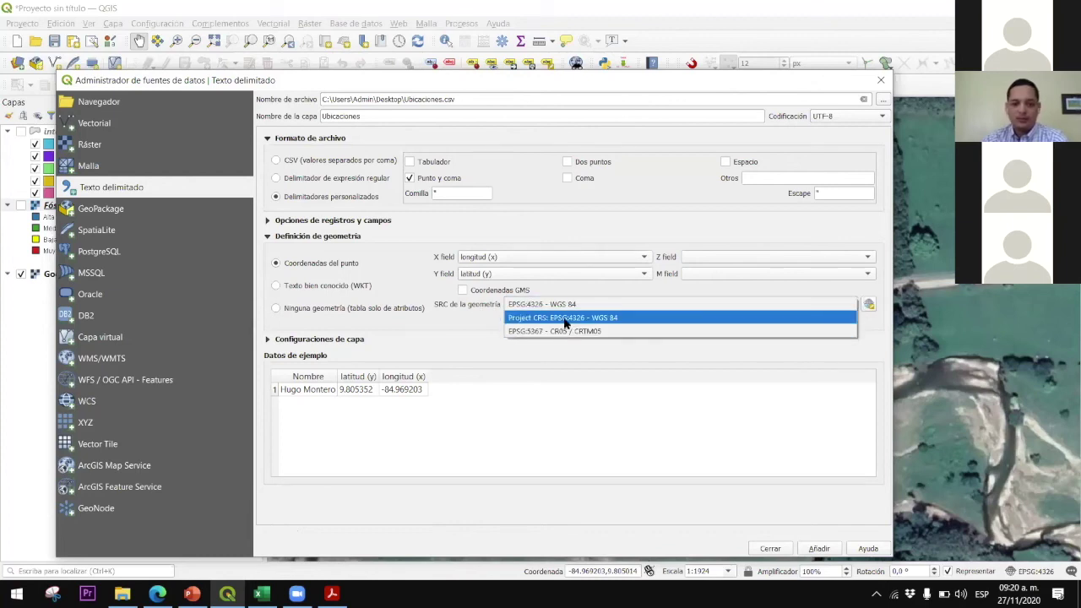
click(565, 318)
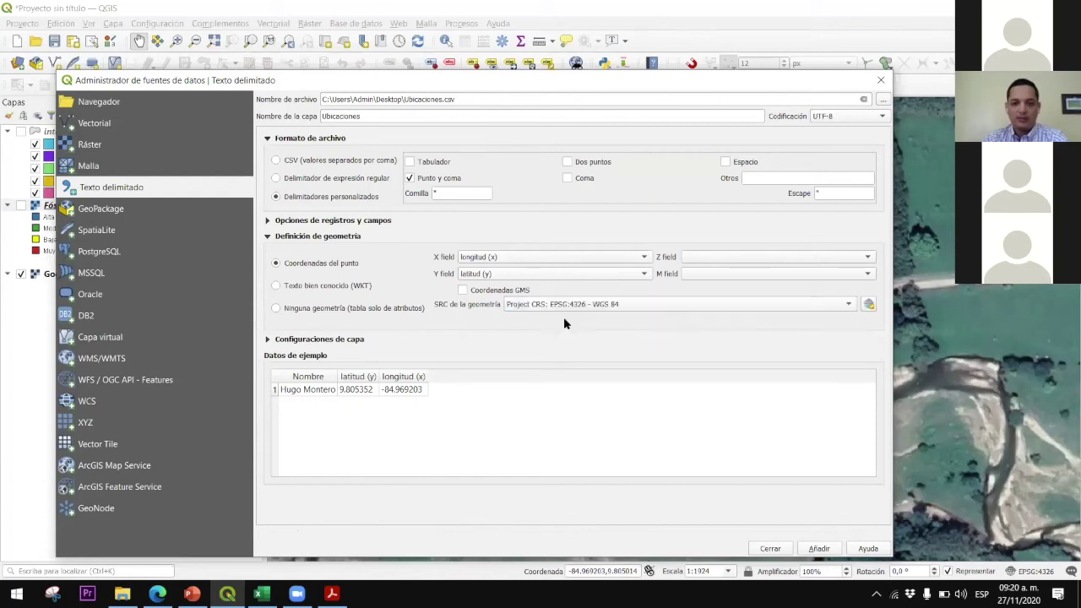
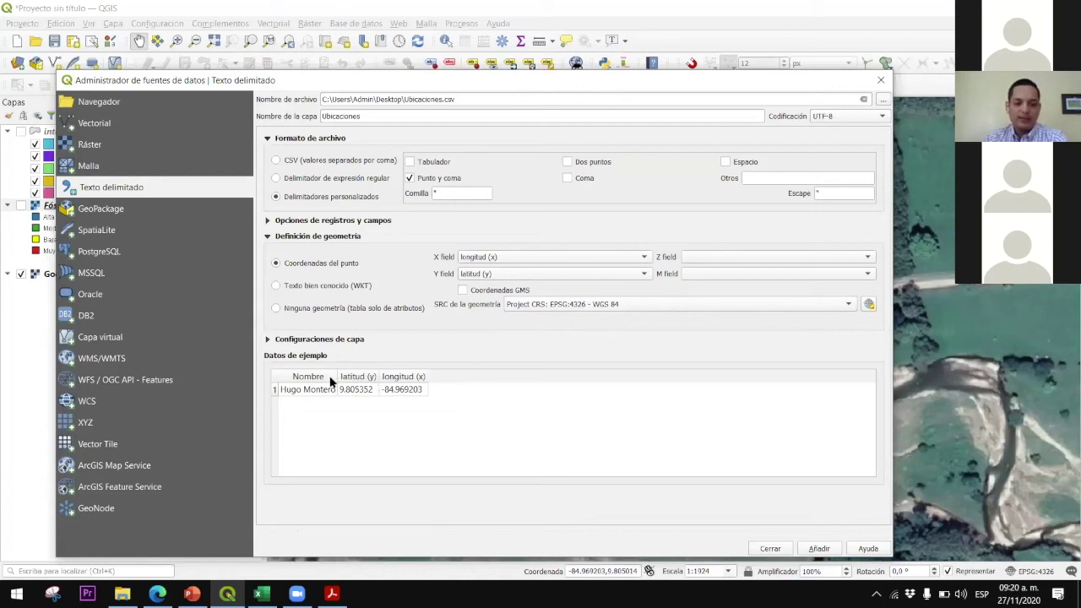
Add the Ubicaciones.csv delimited-text layer to the map, close the manager, and select Ubicaciones
click(829, 549)
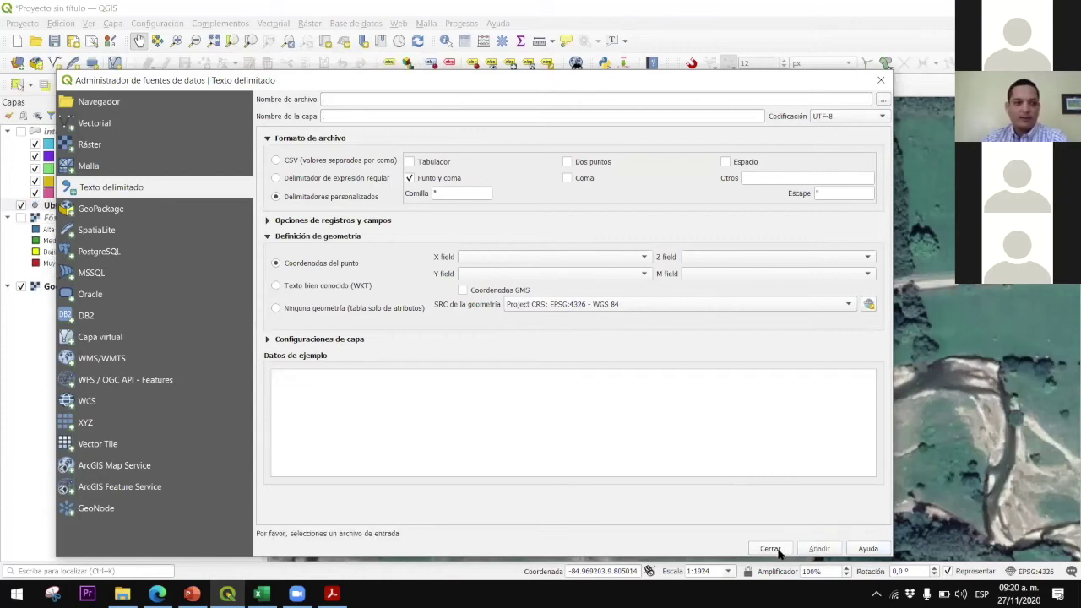
click(781, 550)
click(68, 208)
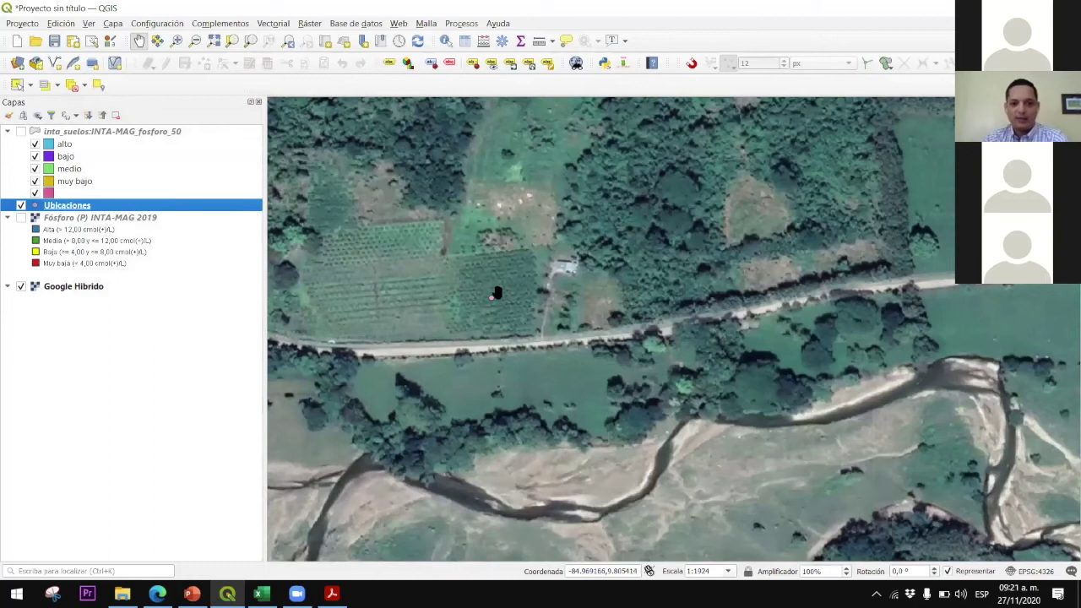
scroll(469, 305, up, 3)
scroll(457, 311, down, 3)
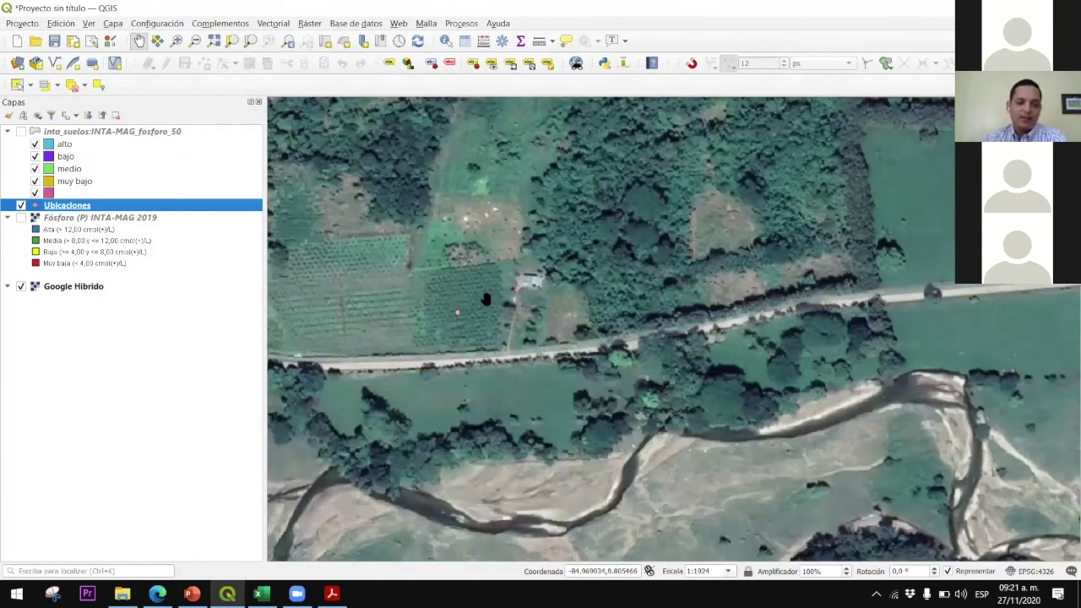
scroll(457, 304, down, 2)
drag(303, 299, 425, 279)
scroll(425, 278, down, 1)
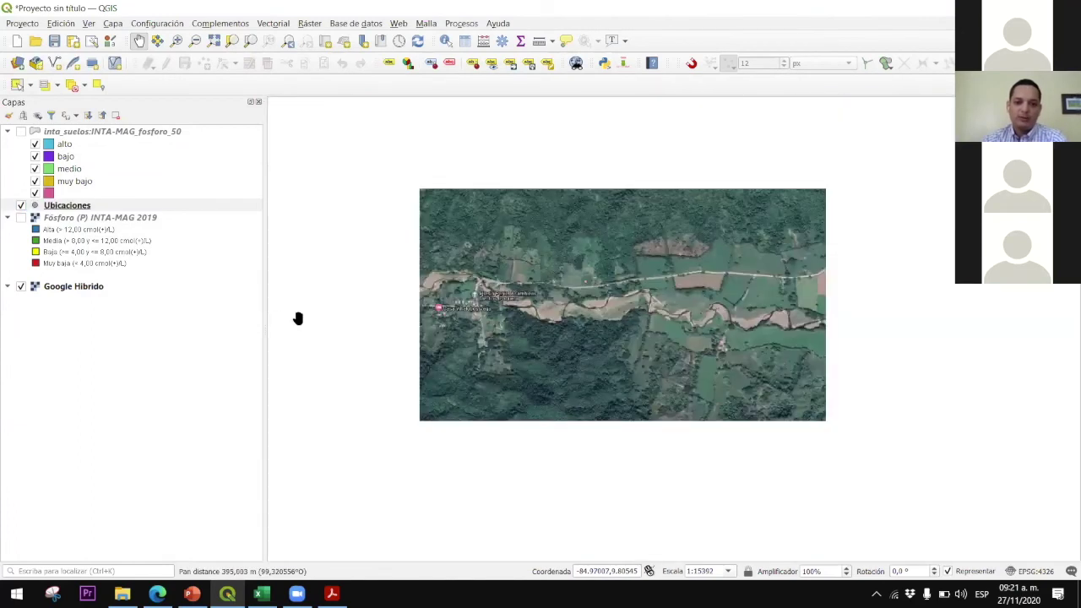
Give Ubicaciones single labels from the Nombre field with a 1 mm text buffer, and apply
right_click(76, 206)
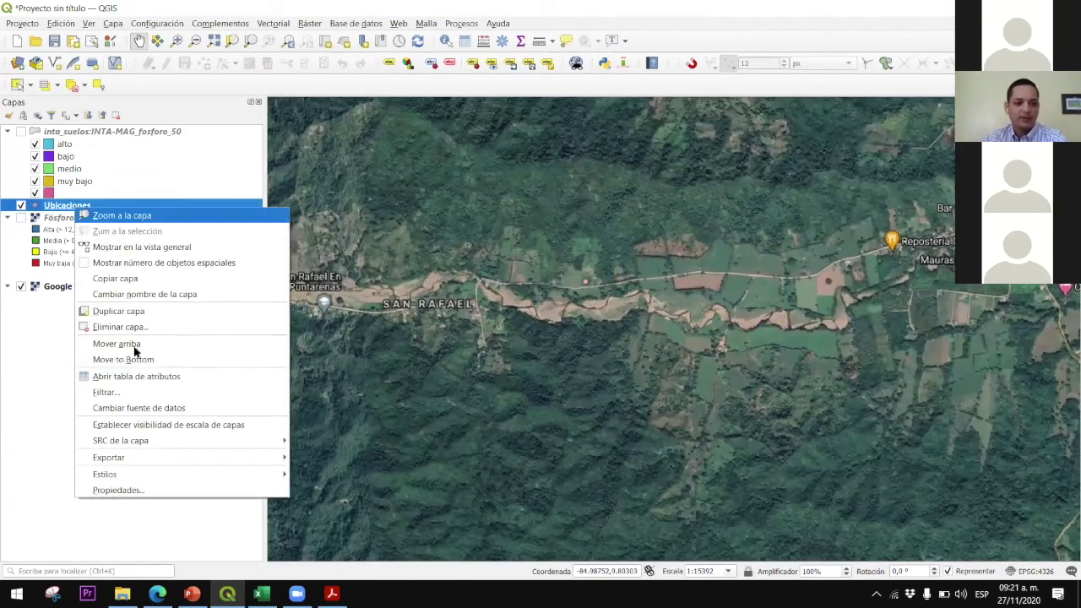
click(136, 492)
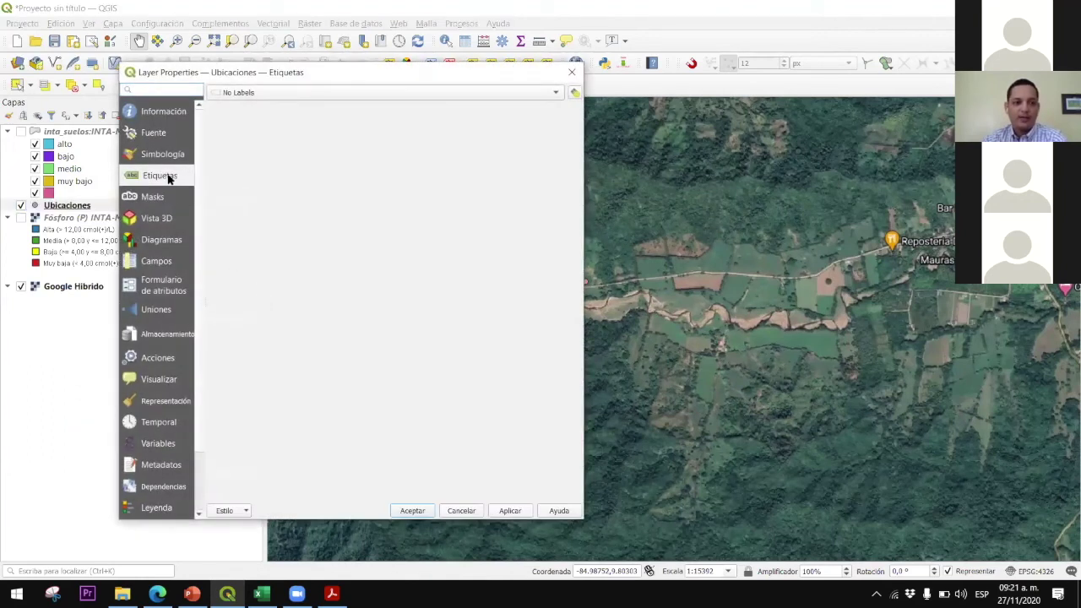
click(238, 93)
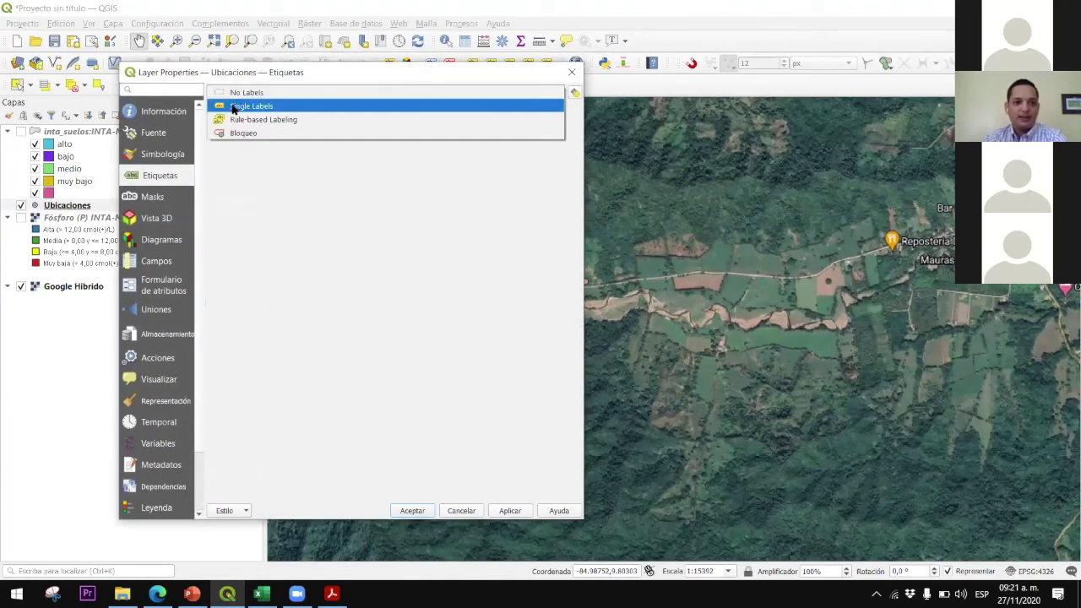
click(239, 105)
click(554, 111)
click(551, 111)
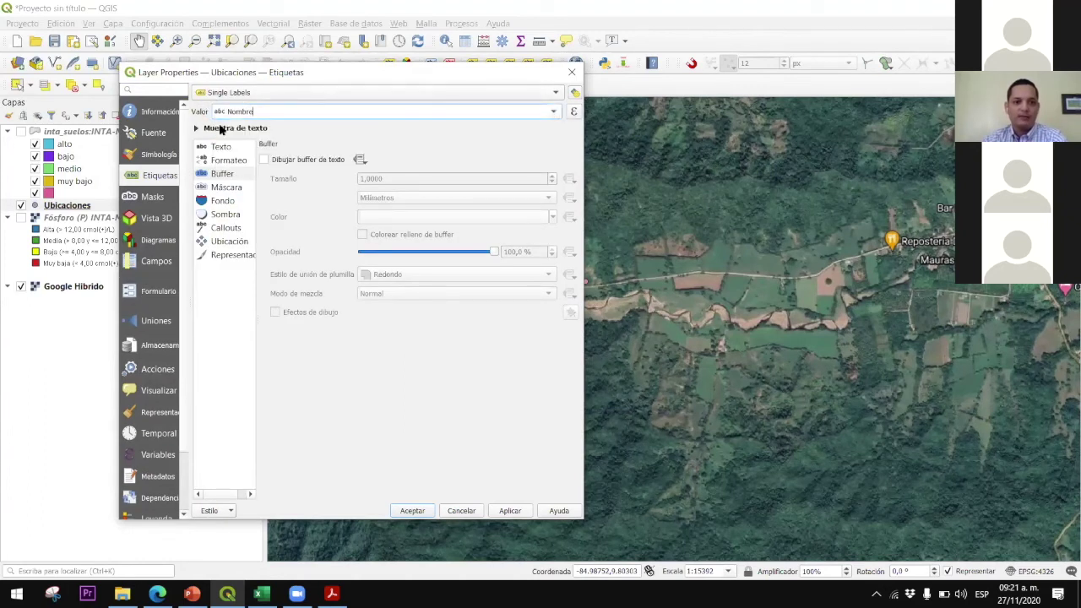
click(226, 175)
click(264, 161)
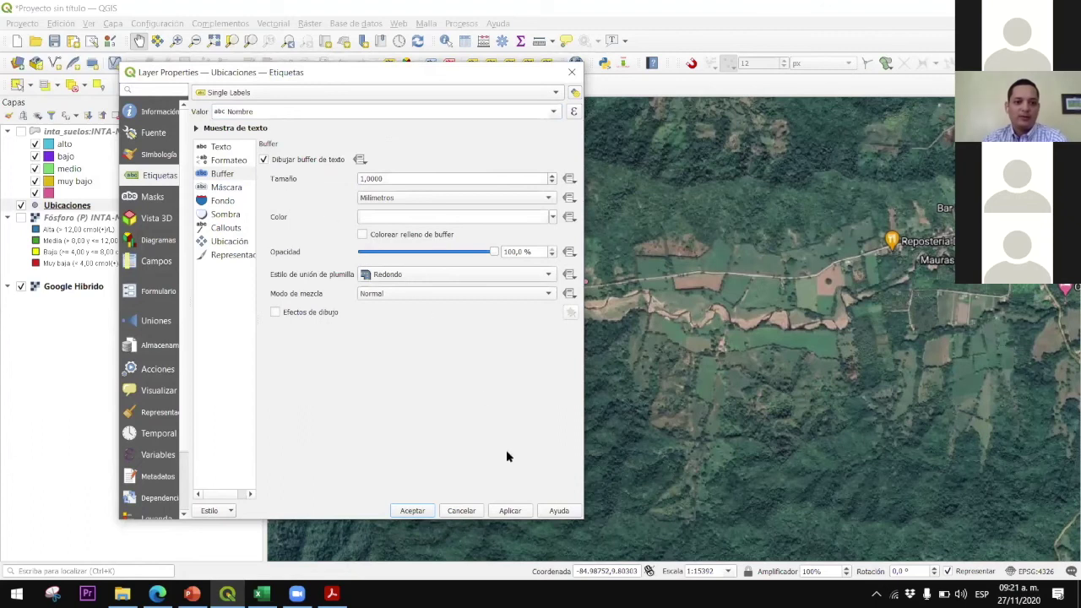
click(511, 511)
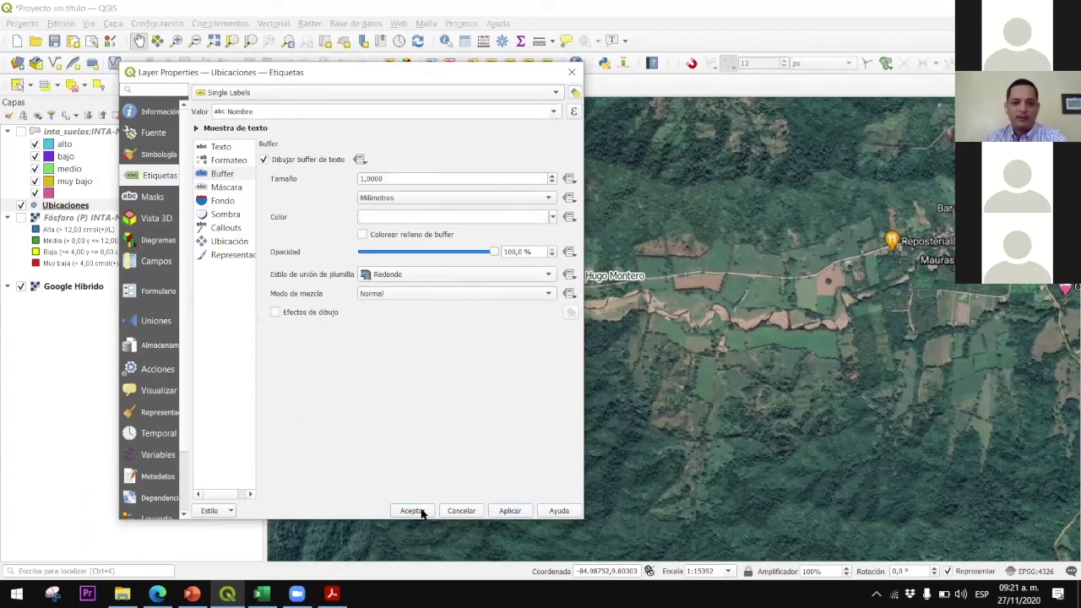
click(421, 511)
Switch on the Fósforo (P) INTA-MAG 2019 layer and recentre the map on the labelled point
scroll(574, 272, up, 2)
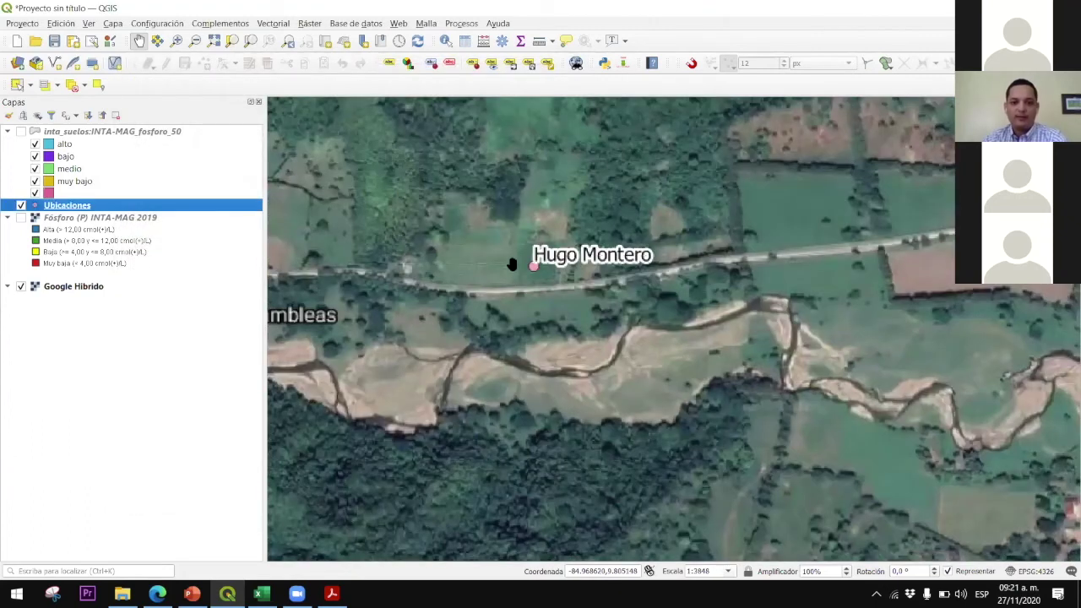
scroll(511, 264, up, 1)
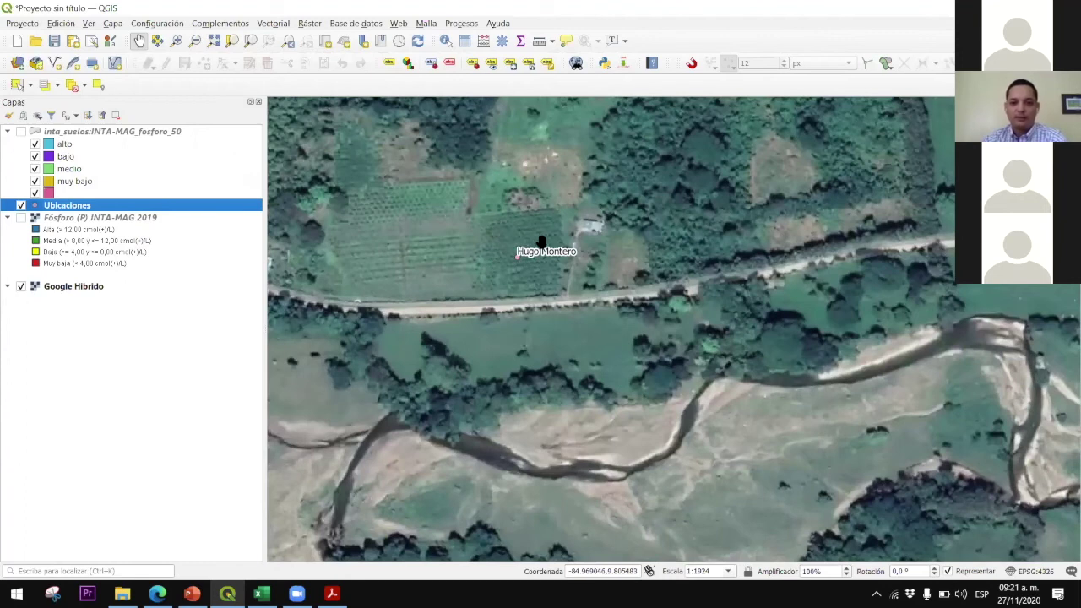
scroll(542, 243, down, 3)
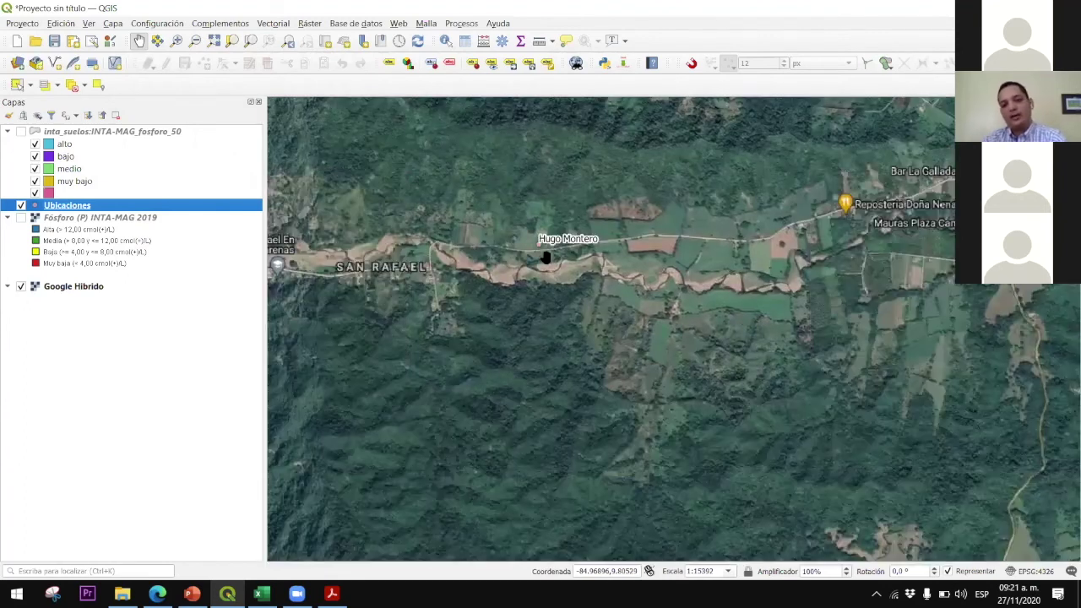
scroll(566, 279, down, 1)
mouse_move(586, 301)
mouse_down()
mouse_move(575, 323)
mouse_move(598, 319)
mouse_up()
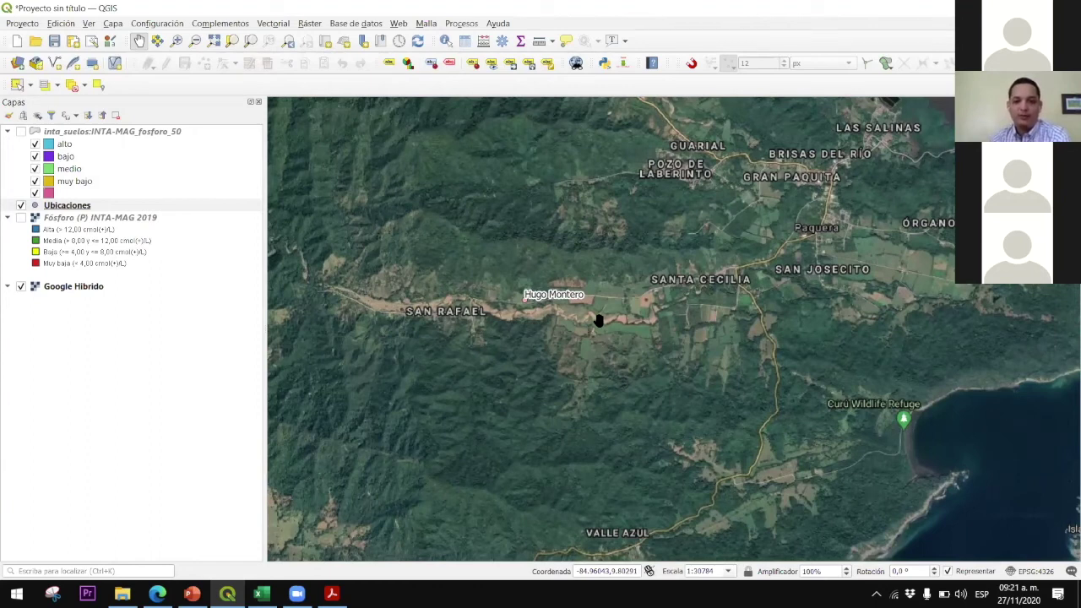
click(20, 217)
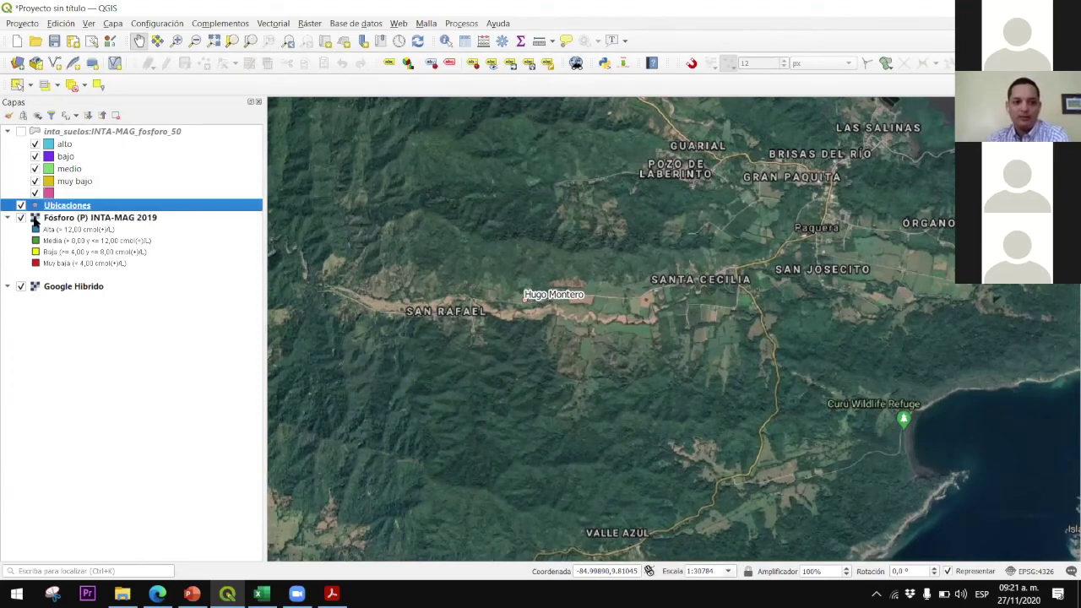
scroll(608, 306, up, 1)
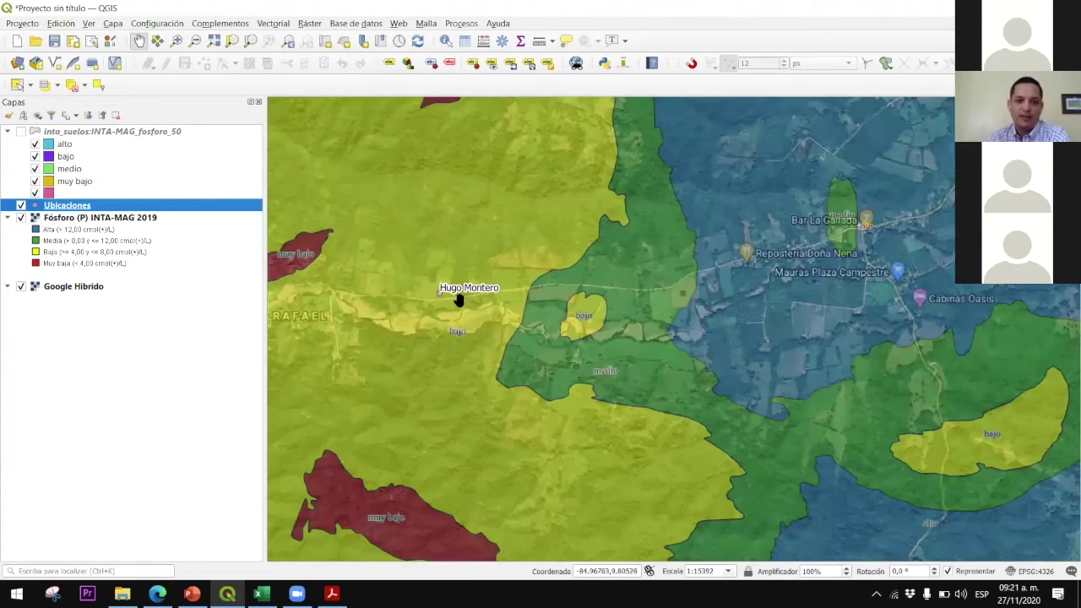
drag(427, 317, 498, 324)
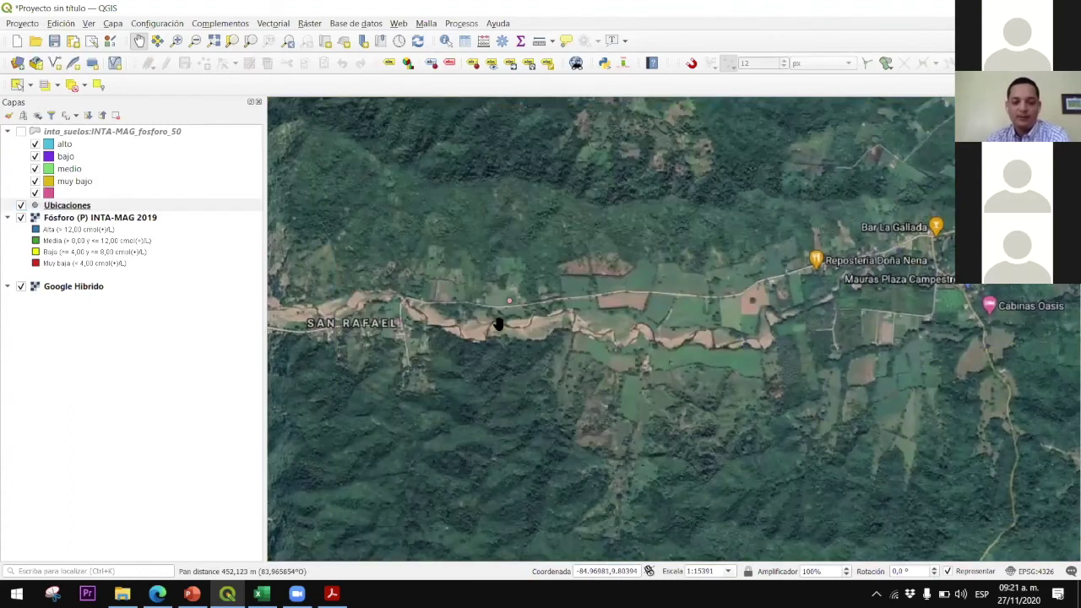